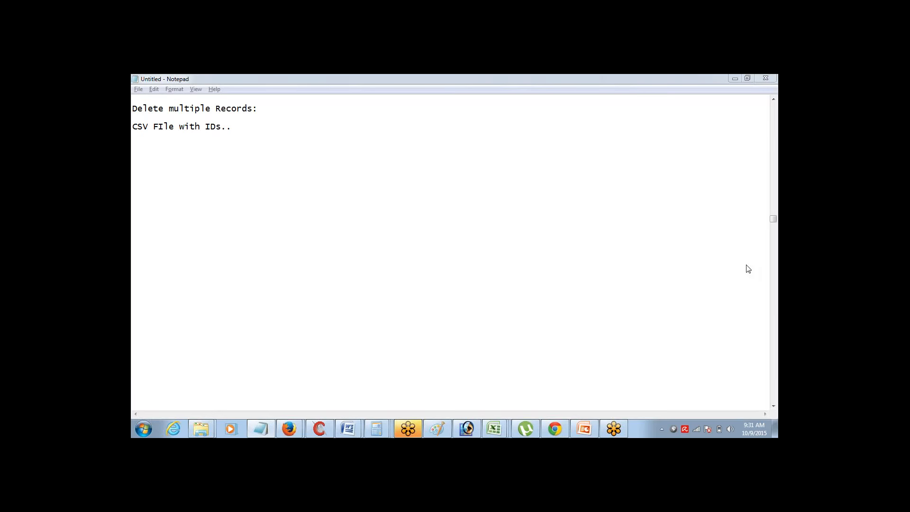
Leave the delete-records notes and switch to the Excel success results workbook
key(alt+Tab)
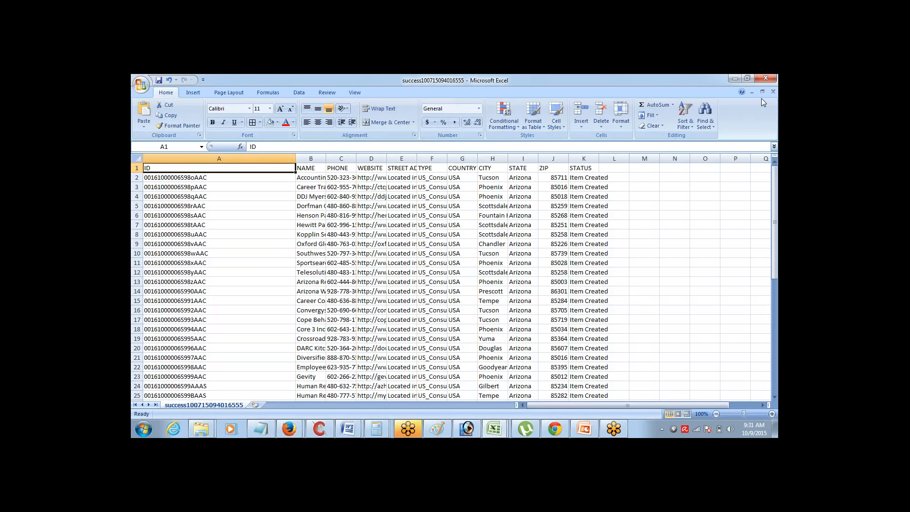
Select the ID column from A1 to A50 in the success results workbook
key(alt+Tab)
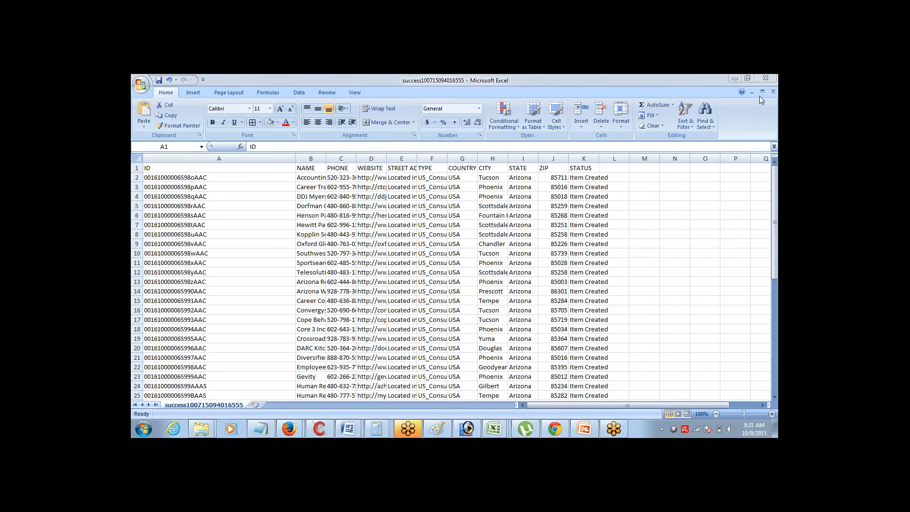
click(759, 96)
click(310, 169)
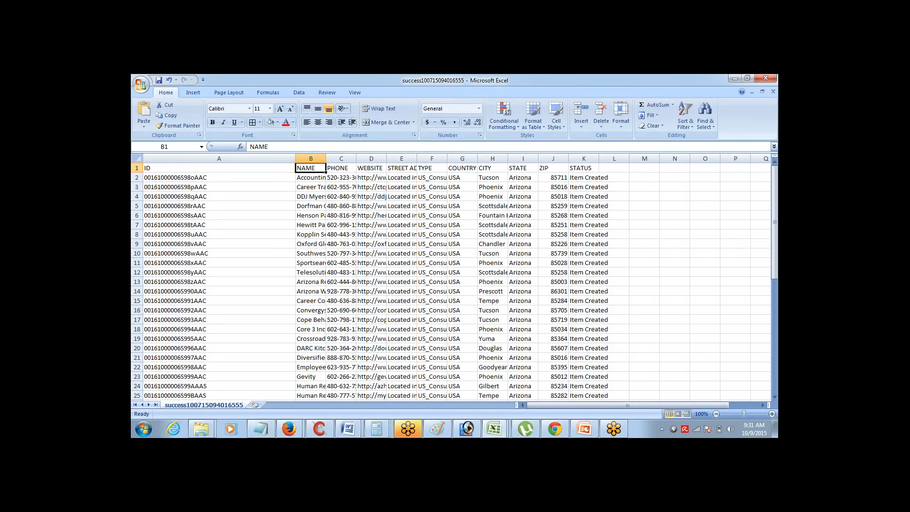
key(ctrl+shift+Right)
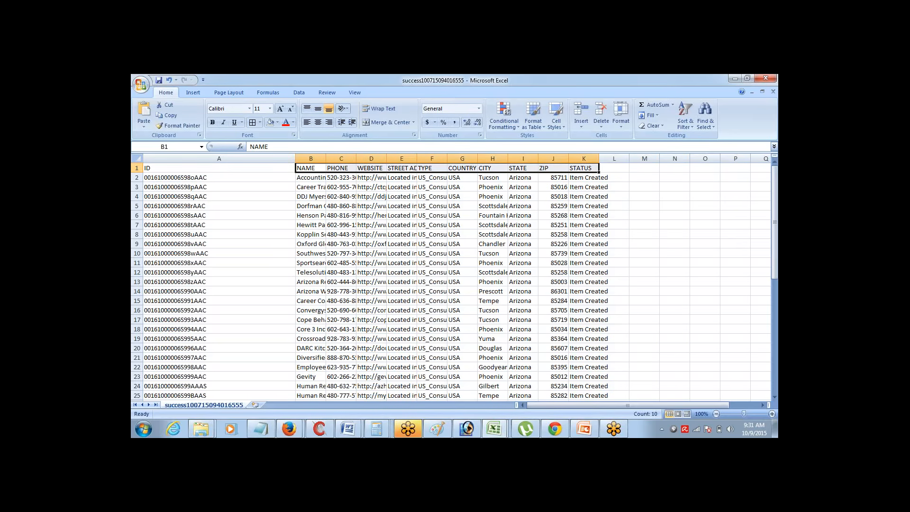
key(Left)
key(Down)
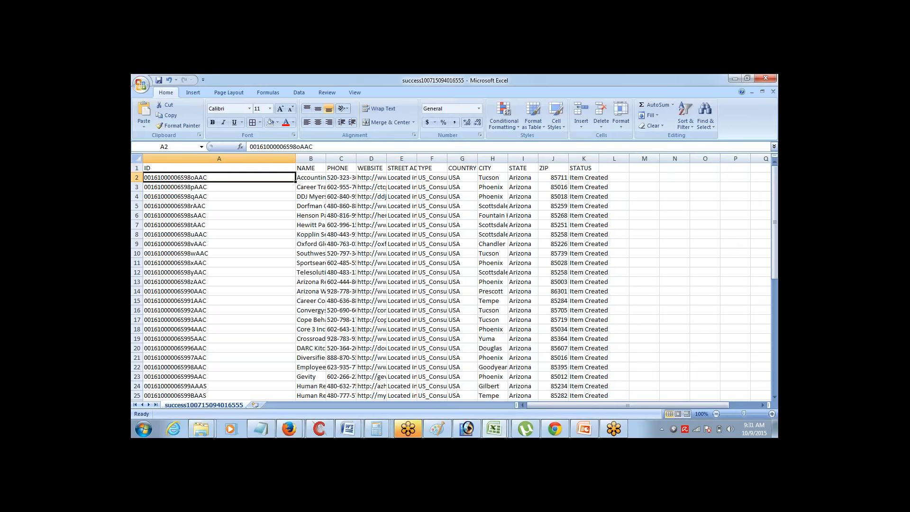
key(Up)
key(ctrl+shift+Down)
key(Up)
key(Down)
key(Up)
key(ctrl+shift+Down)
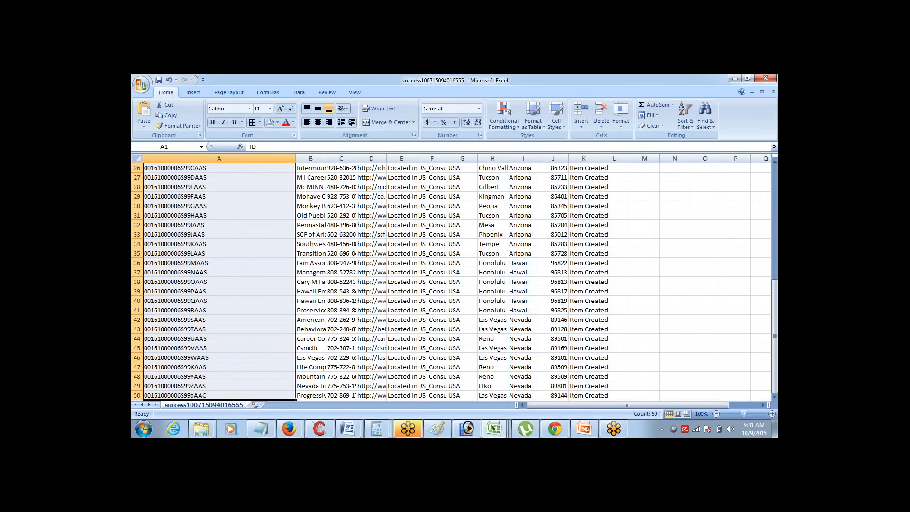
key(Up)
key(Down)
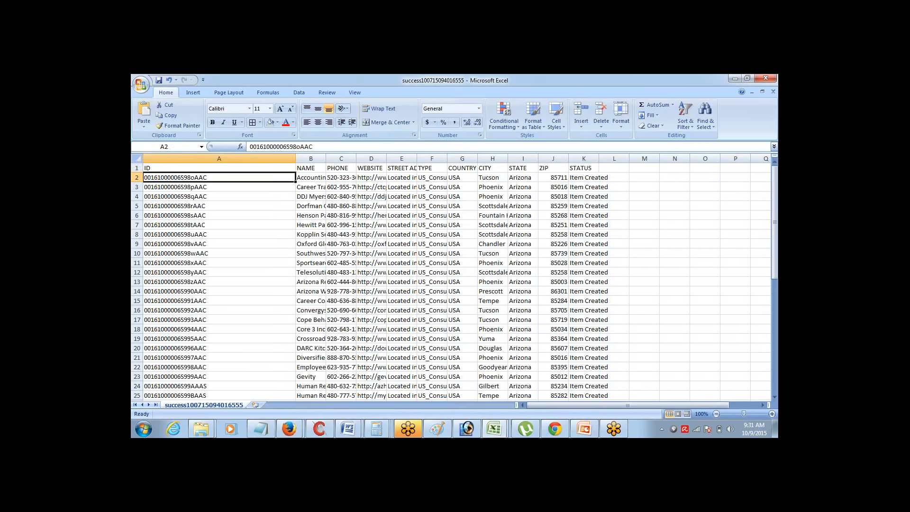
key(Up)
key(ctrl+shift+Down)
key(Up)
key(Down)
key(Up)
key(ctrl+shift+Down)
key(Up)
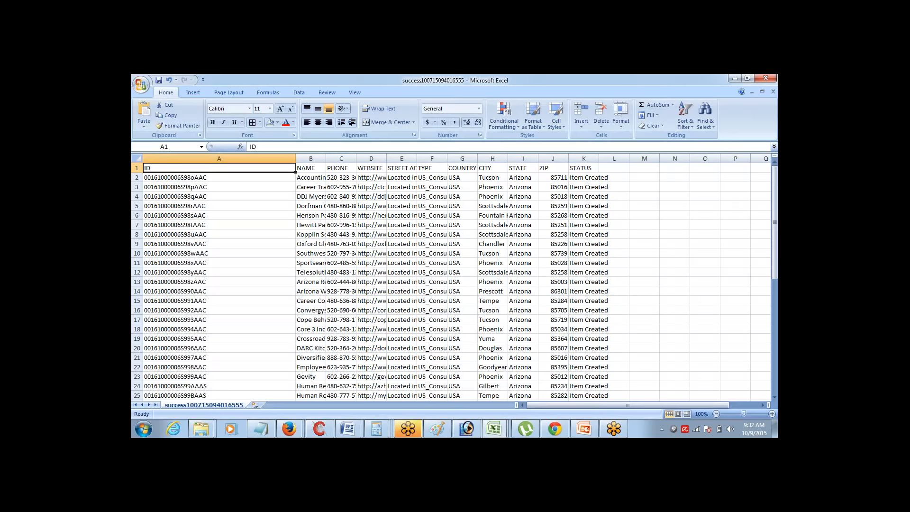
key(ctrl+shift+Down)
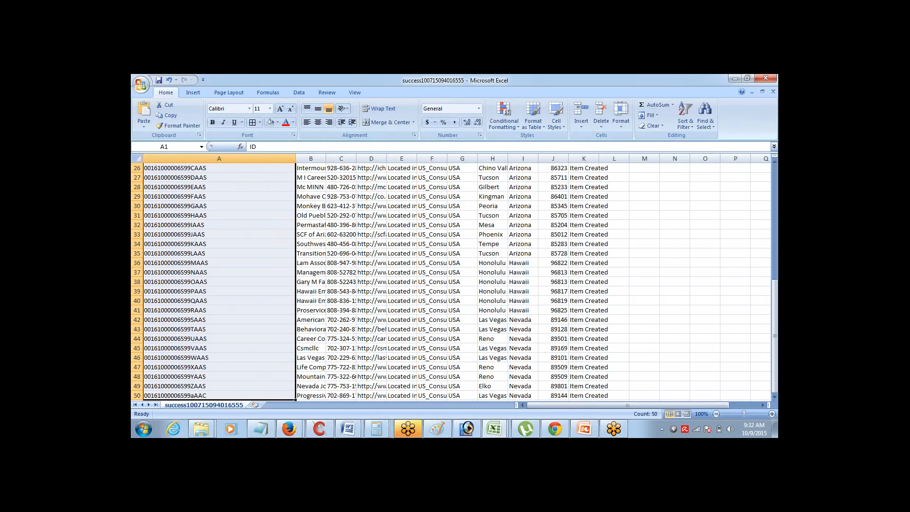
key(Up)
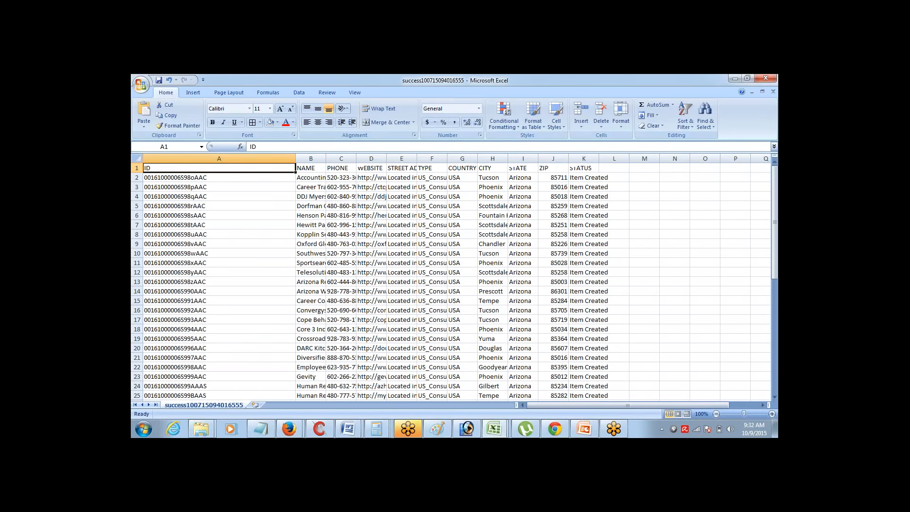
key(ctrl+shift+Down)
Copy the IDs and open a new blank workbook with cell A1 selected
key(ctrl+c)
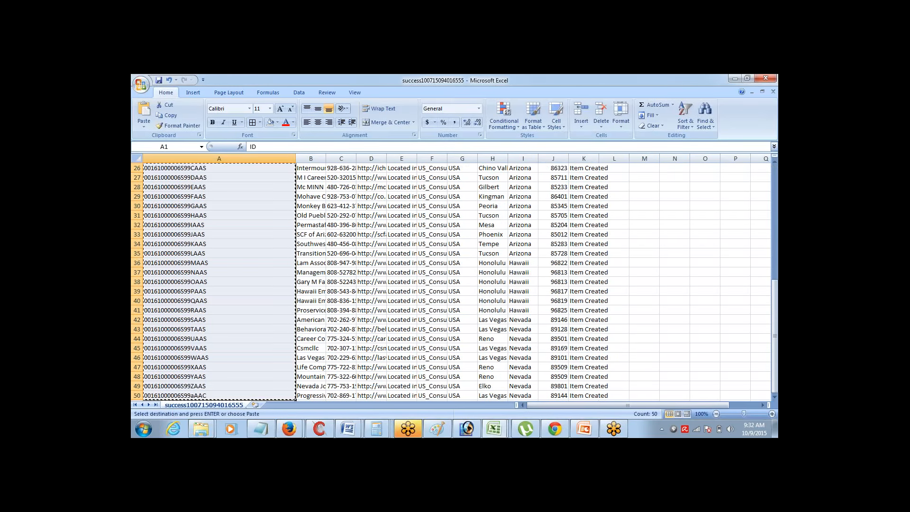
key(alt+Tab)
key(Down)
key(Up)
Paste the IDs into column A and widen it so the full IDs show
key(ctrl+v)
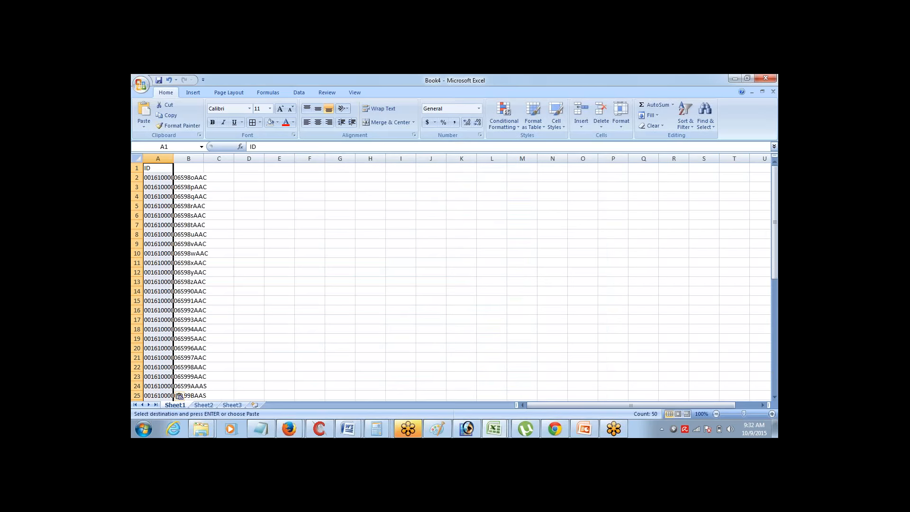
drag(173, 158, 262, 159)
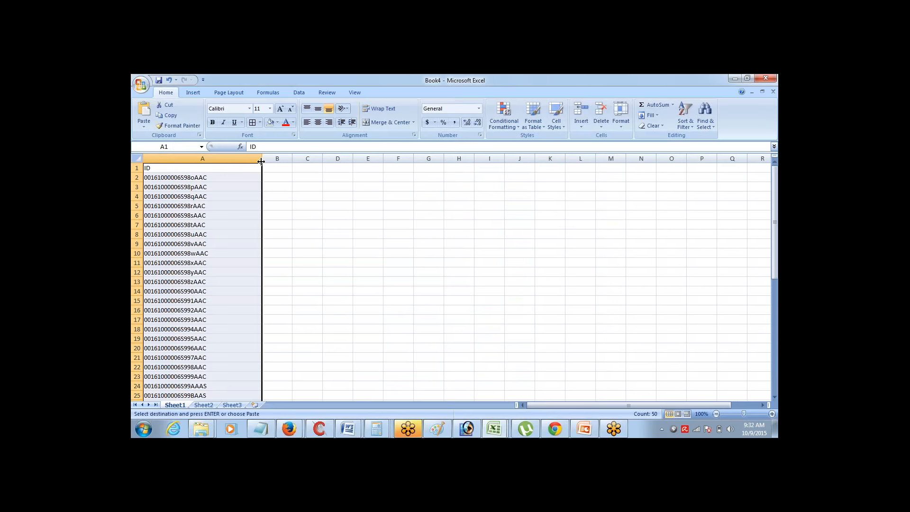
click(206, 170)
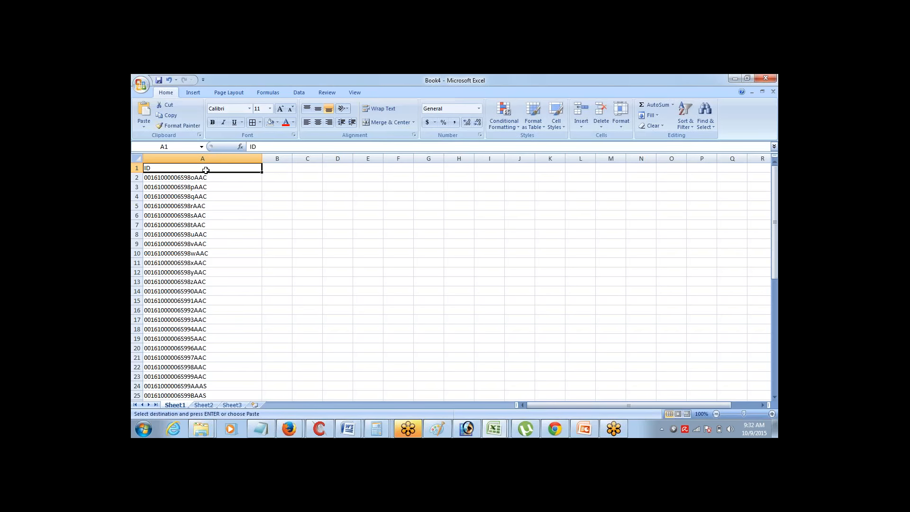
key(ctrl+shift+Down)
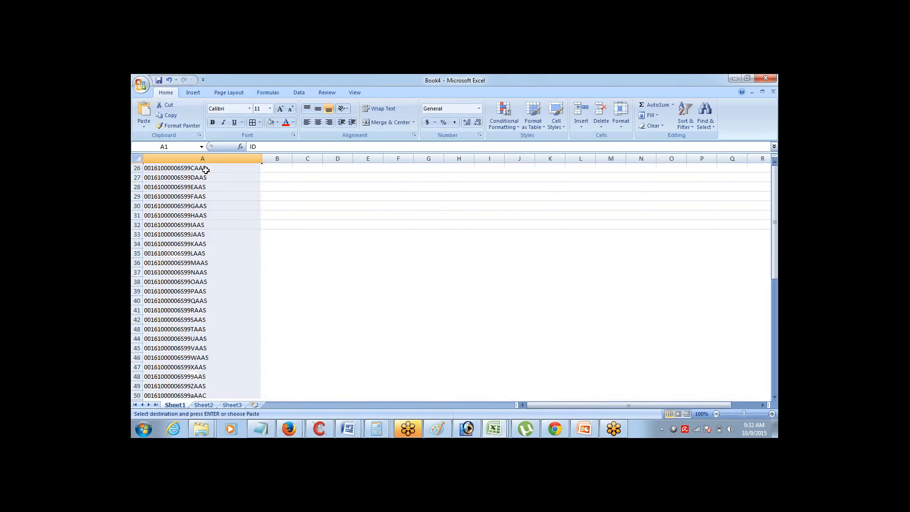
Save the ID list as a CSV (Comma delimited) file named Delete_Records
click(141, 85)
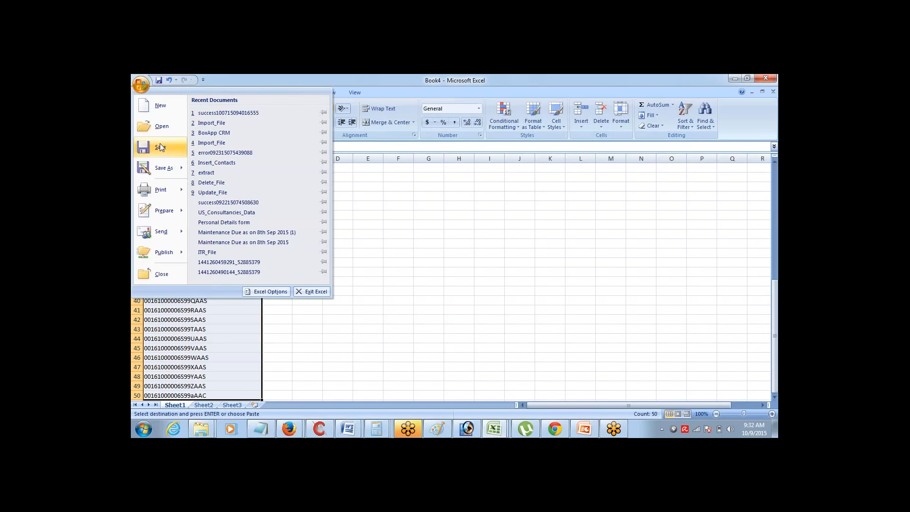
click(163, 168)
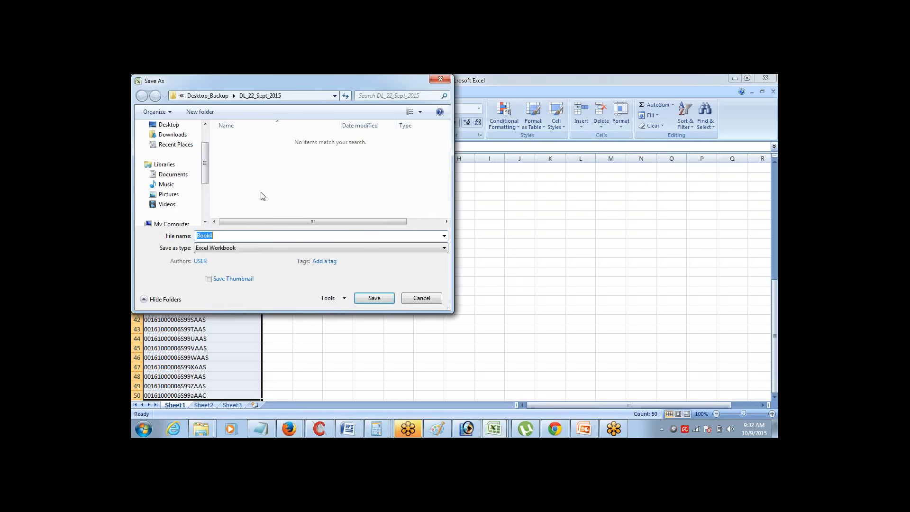
click(228, 248)
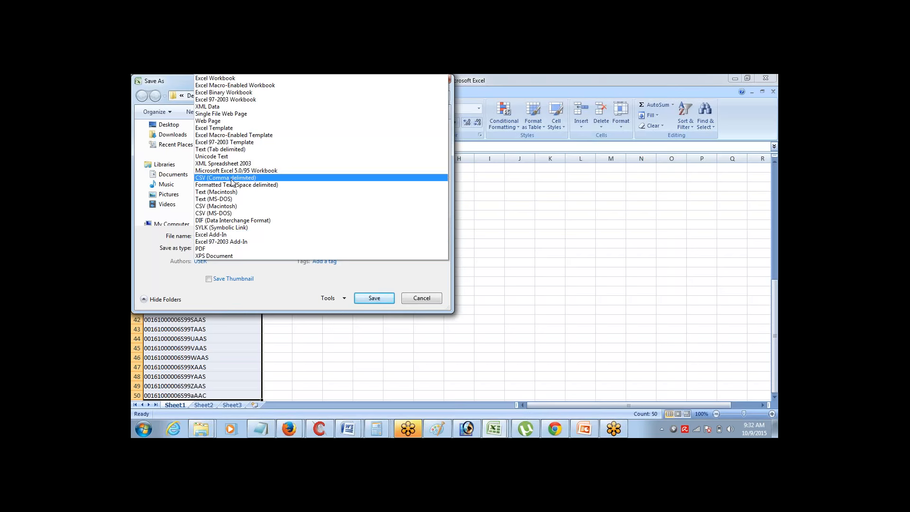
click(225, 178)
click(235, 235)
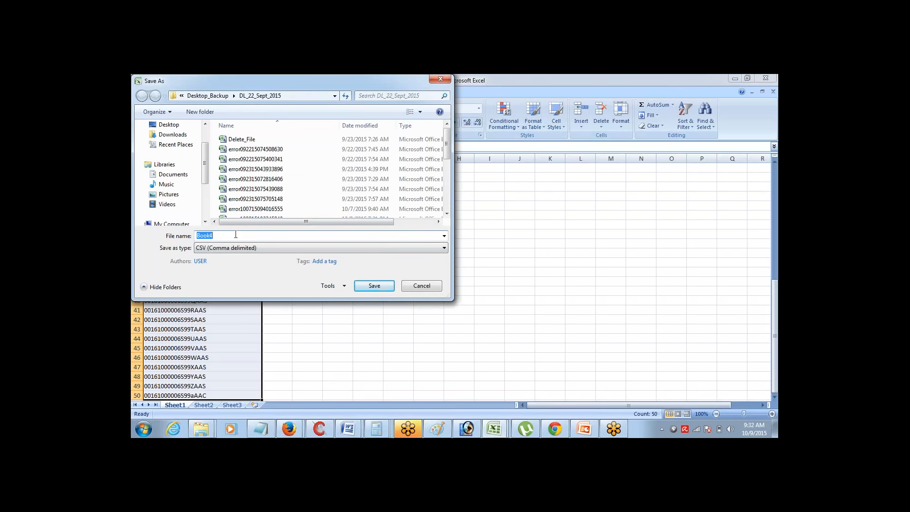
text(Dele)
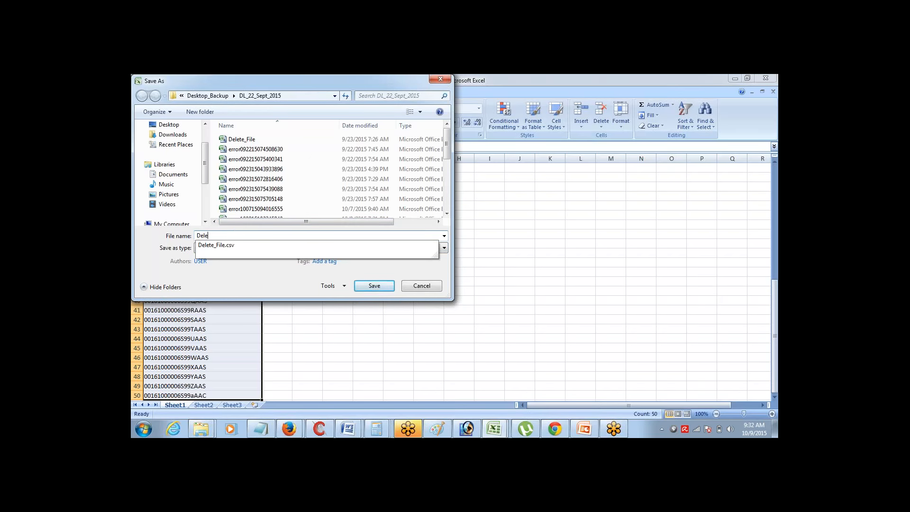
text(te_Records)
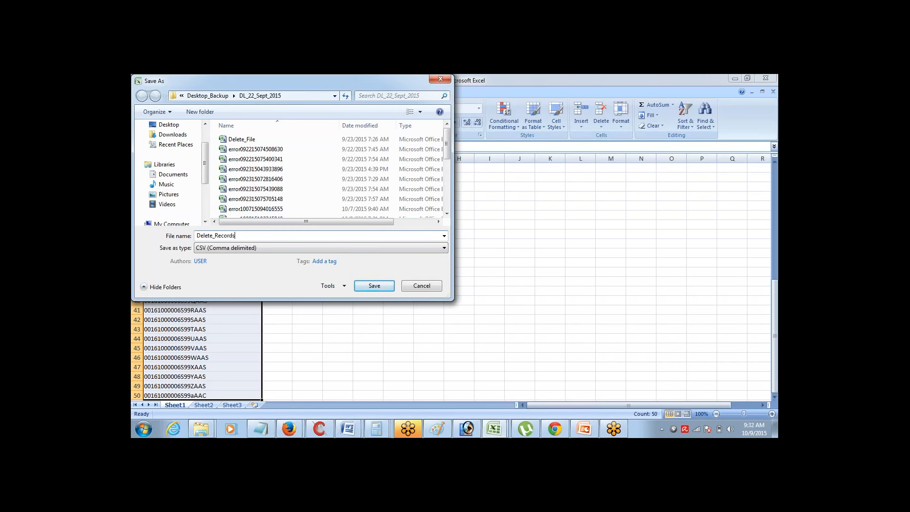
click(375, 287)
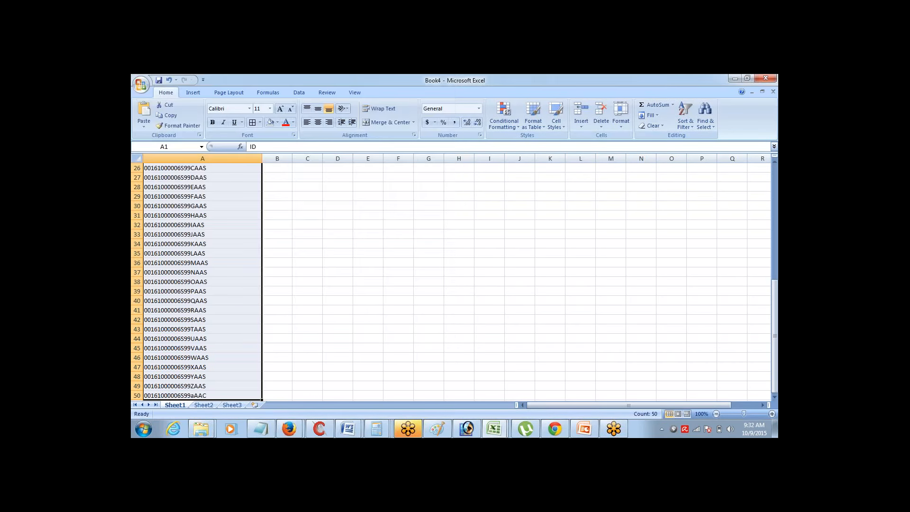
Accept the save warnings so Delete_Records stays in CSV format
click(429, 282)
click(429, 284)
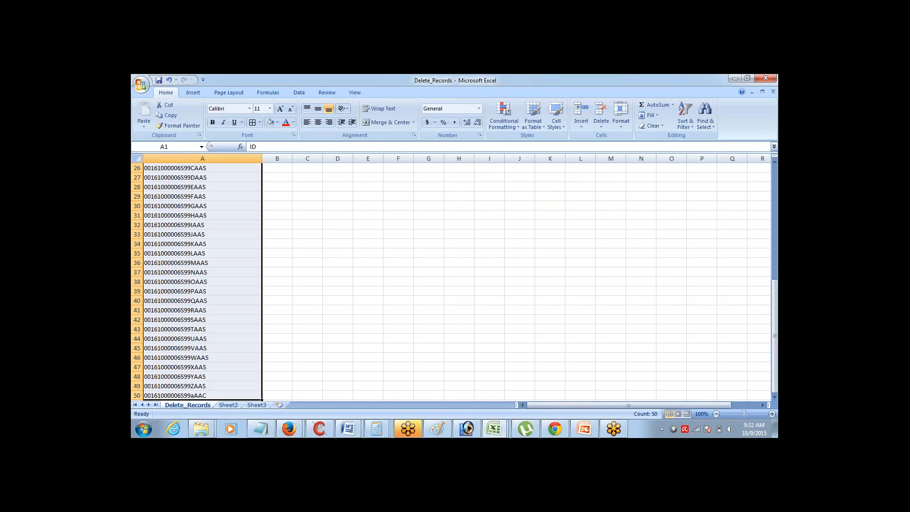
click(284, 271)
Check that A2:A50 holds 49 IDs, then return to A1 and open the Start menu
key(ctrl+Up)
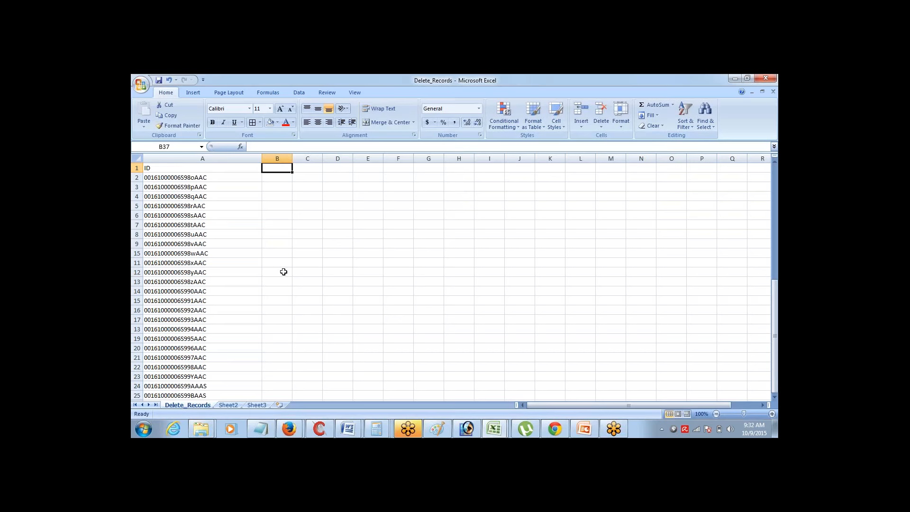
key(ctrl+Left)
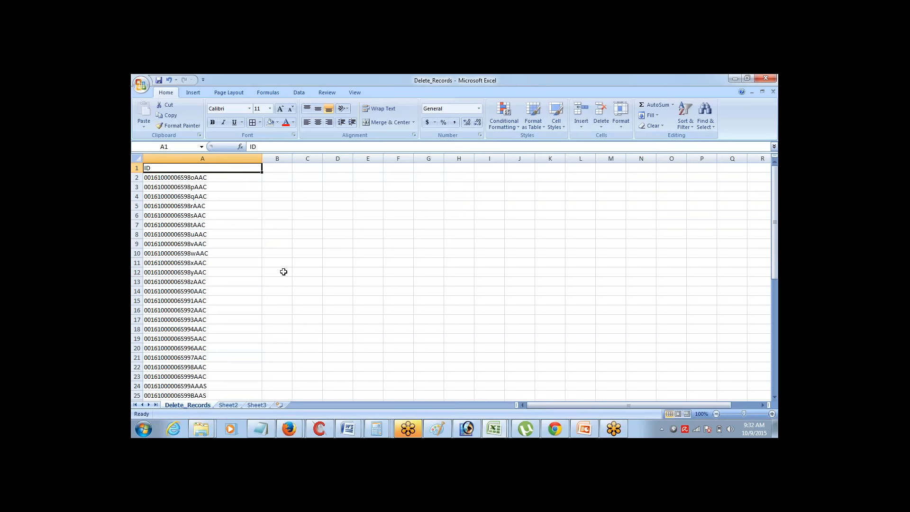
key(Down)
key(ctrl+shift+Down)
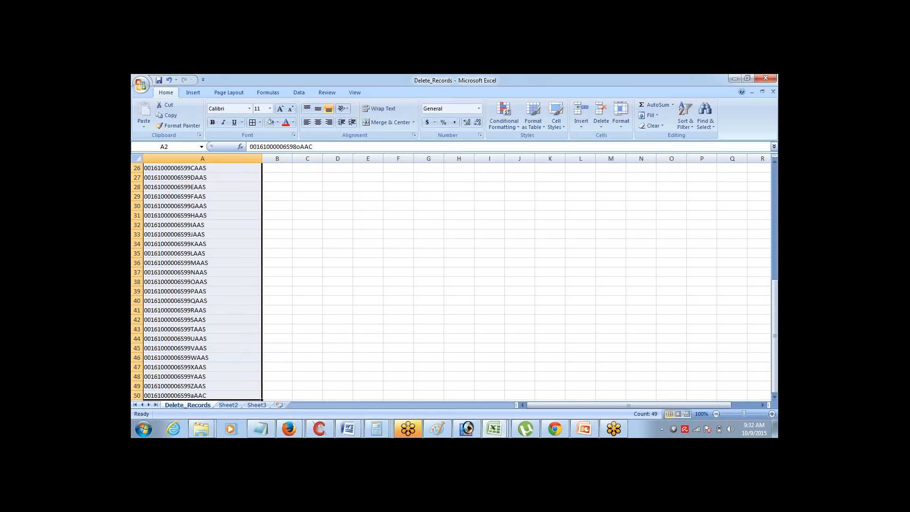
key(ctrl+Up)
key(Down)
key(ctrl+shift+Down)
key(ctrl+Up)
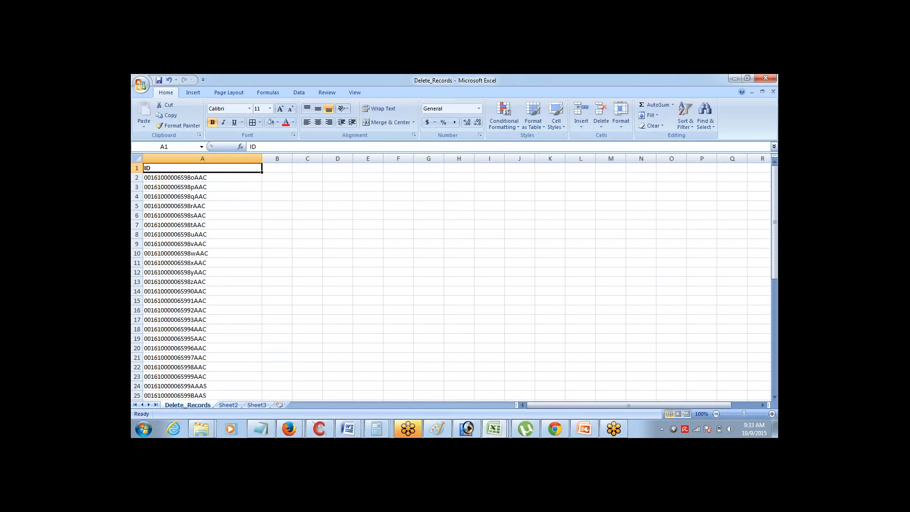
key(Down)
key(ctrl+shift+Down)
key(ctrl+Up)
key(Down)
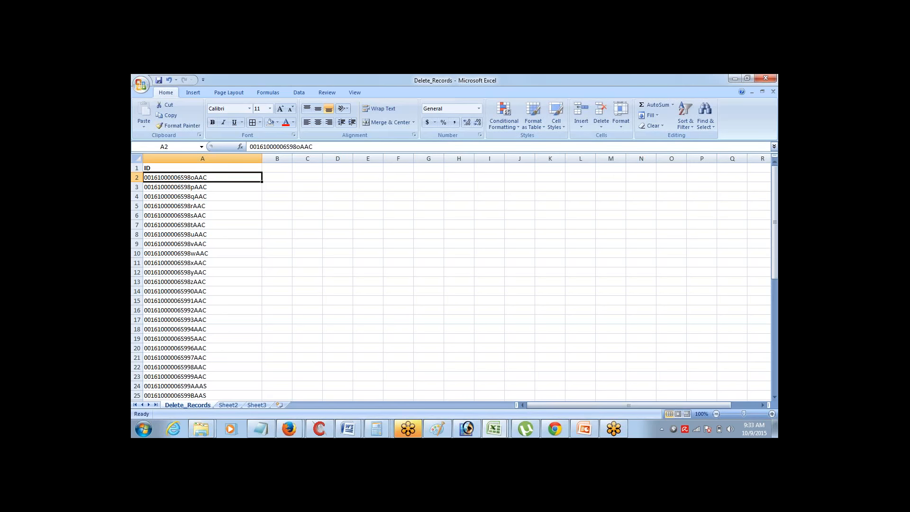
key(Up)
key(Down)
key(ctrl+Down)
key(ctrl+Up)
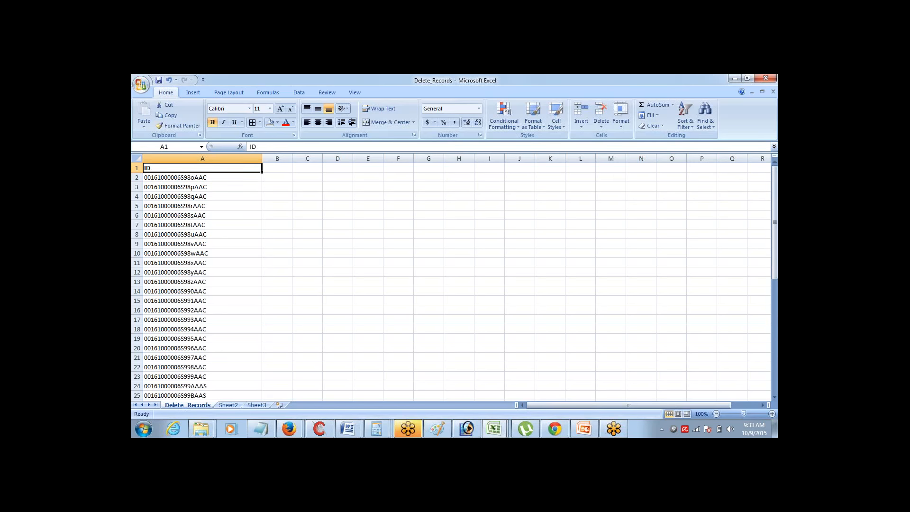
key(Down)
key(Up)
key(ctrl+shift+Down)
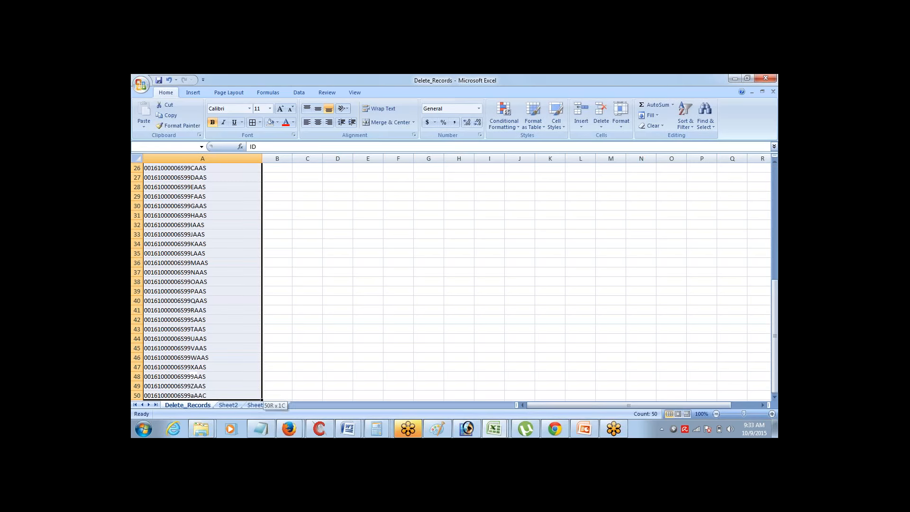
key(Down)
key(ctrl+shift+Down)
key(Up)
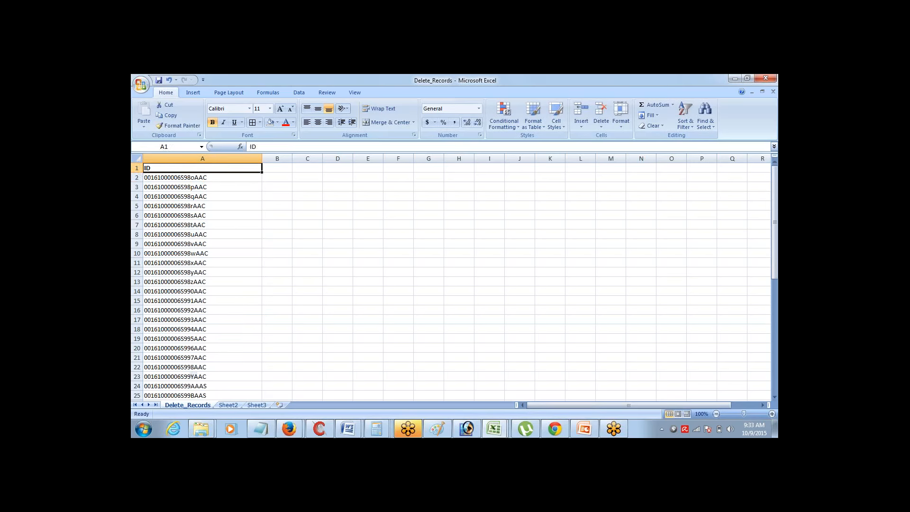
key(Down)
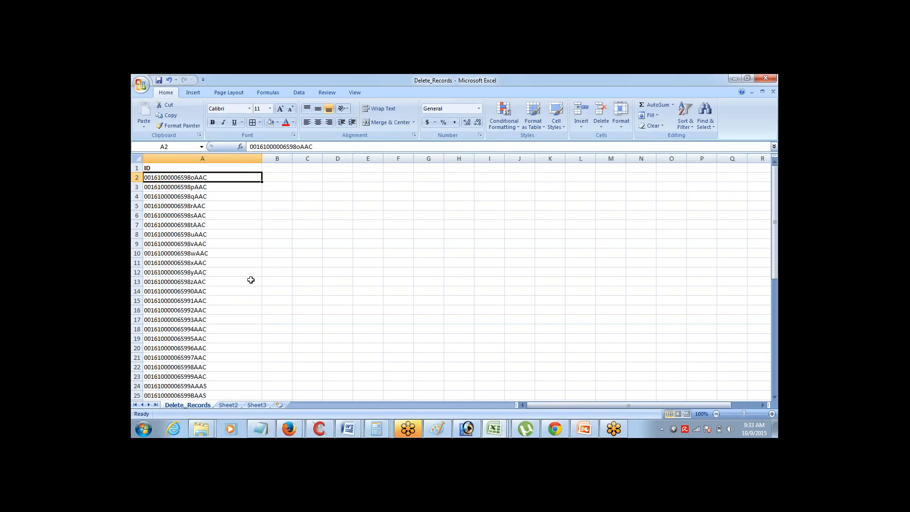
key(ctrl+shift+Down)
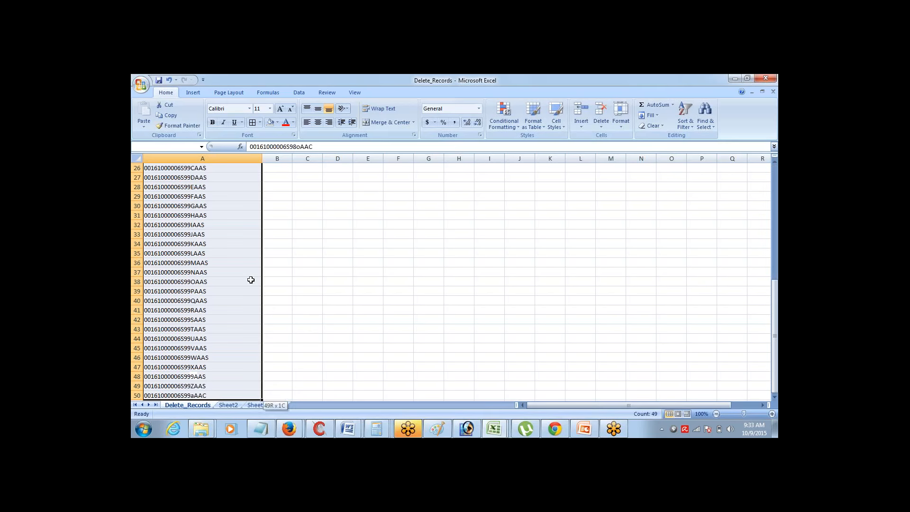
key(ctrl+Home)
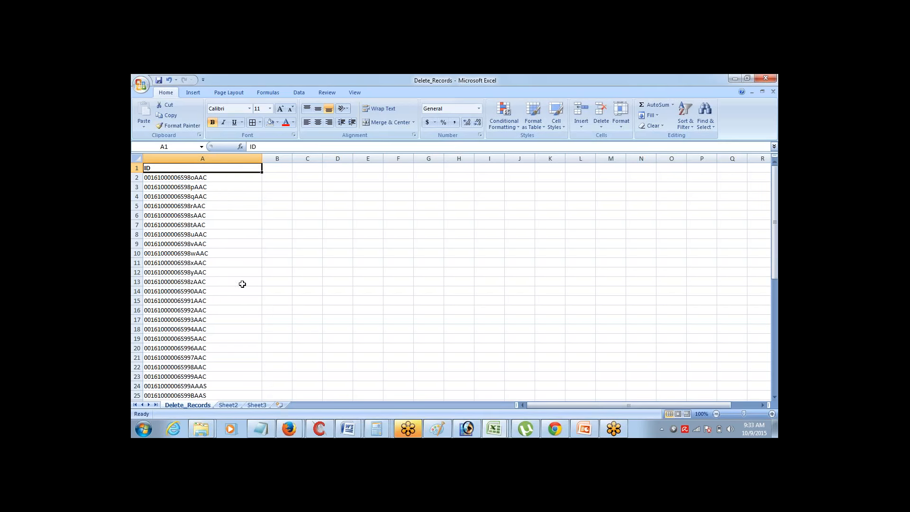
click(135, 434)
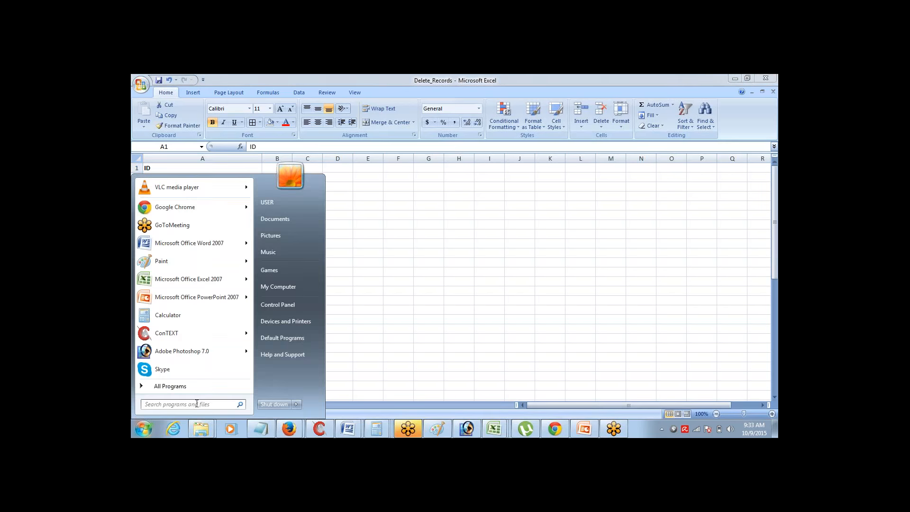
Search the Start menu for 'data' and launch Data Loader
text(data)
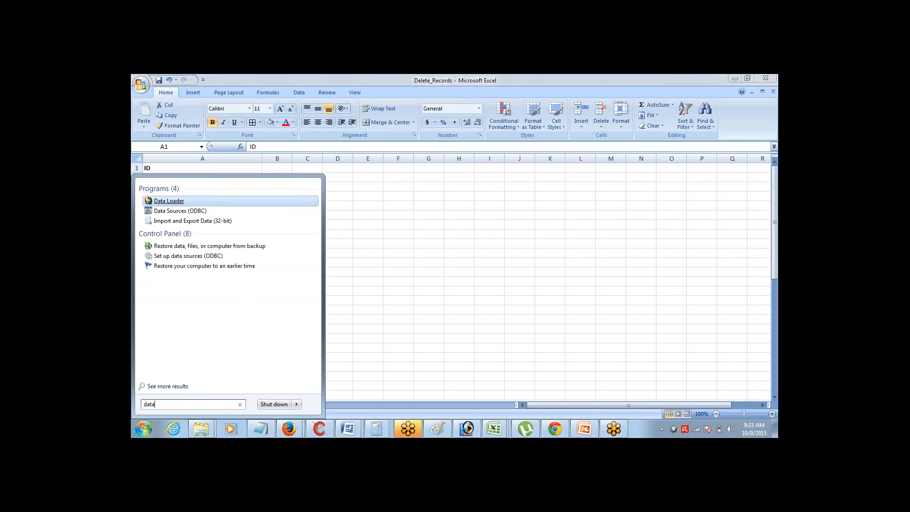
click(173, 200)
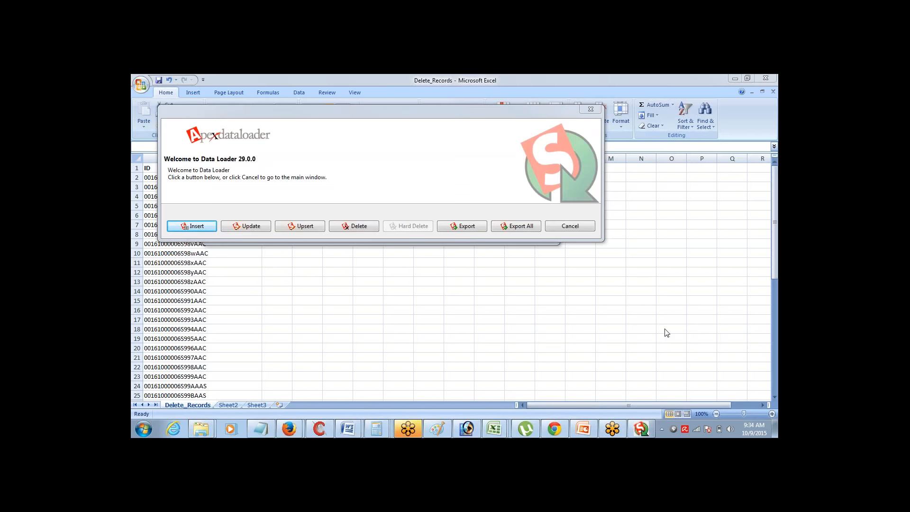
Start a Delete operation and try logging in to Salesforce with the account password
click(348, 229)
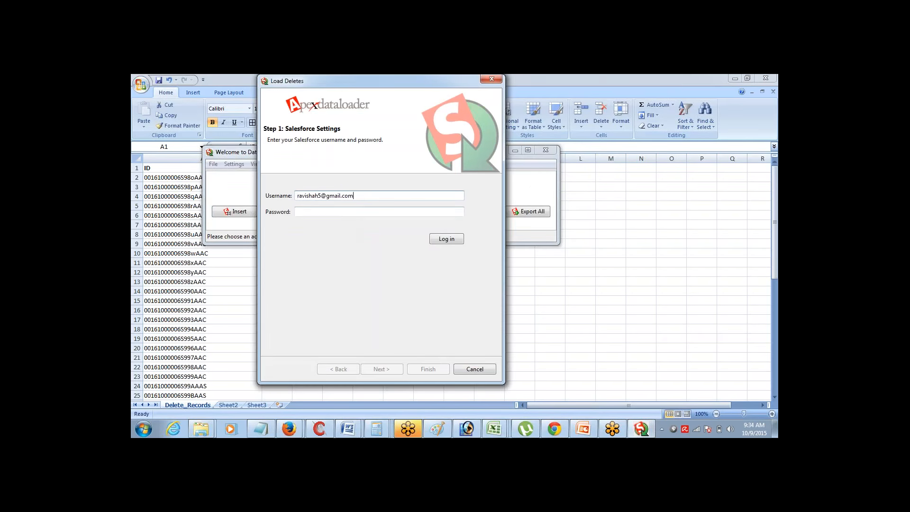
key(Tab)
click(770, 302)
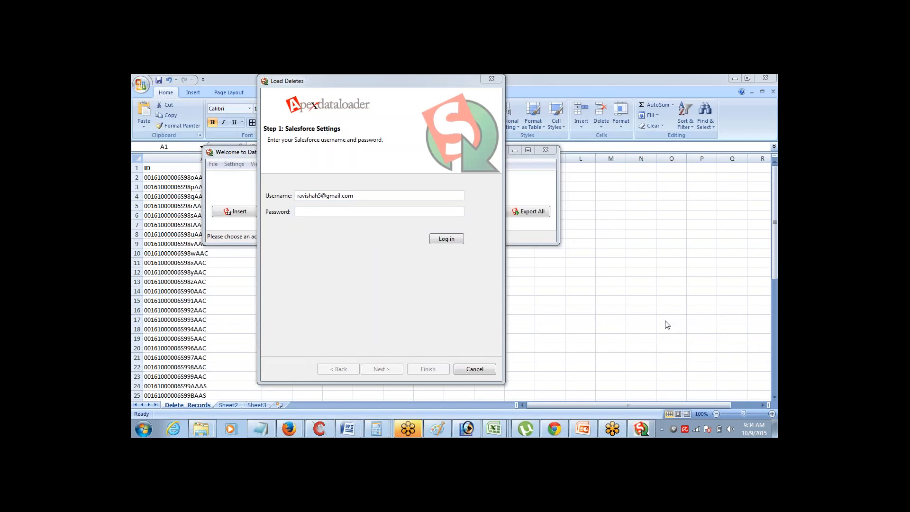
click(408, 214)
key(ctrl+v)
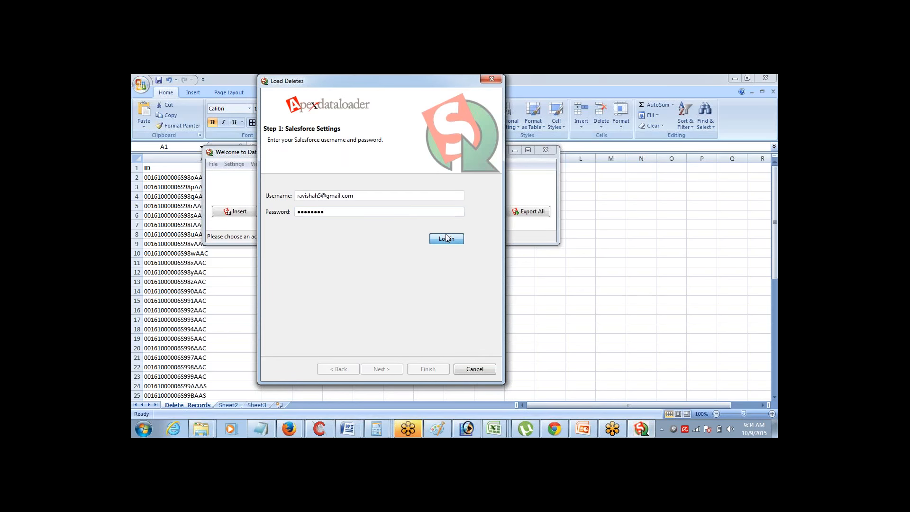
click(446, 239)
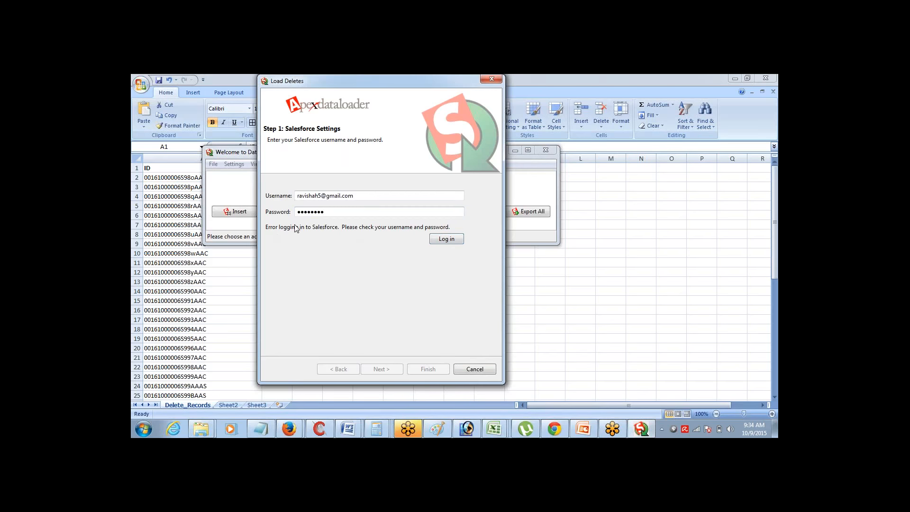
Append the security token to the password, log in, and continue to Step 2
click(769, 328)
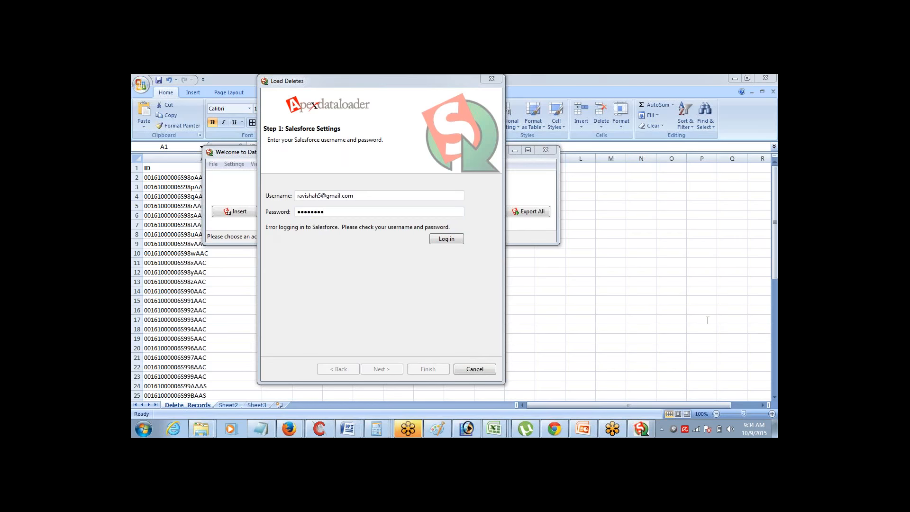
click(449, 221)
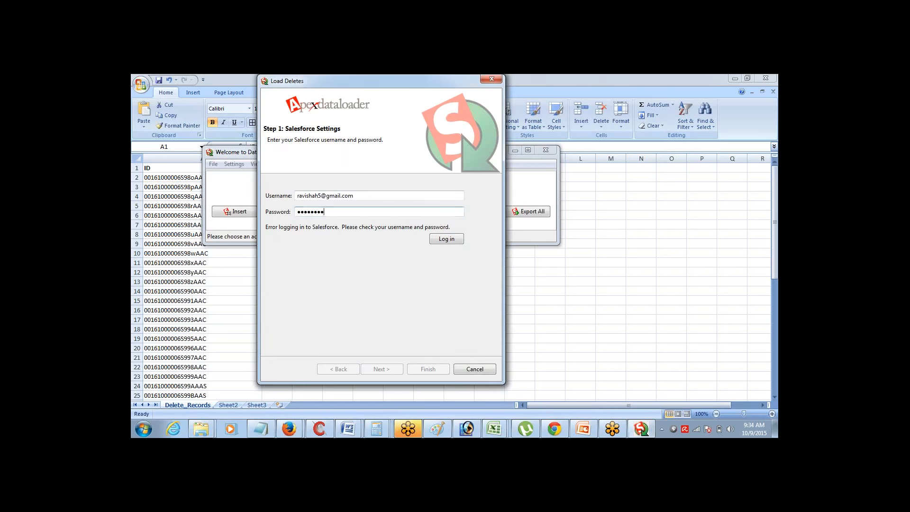
key(ctrl+v)
click(446, 240)
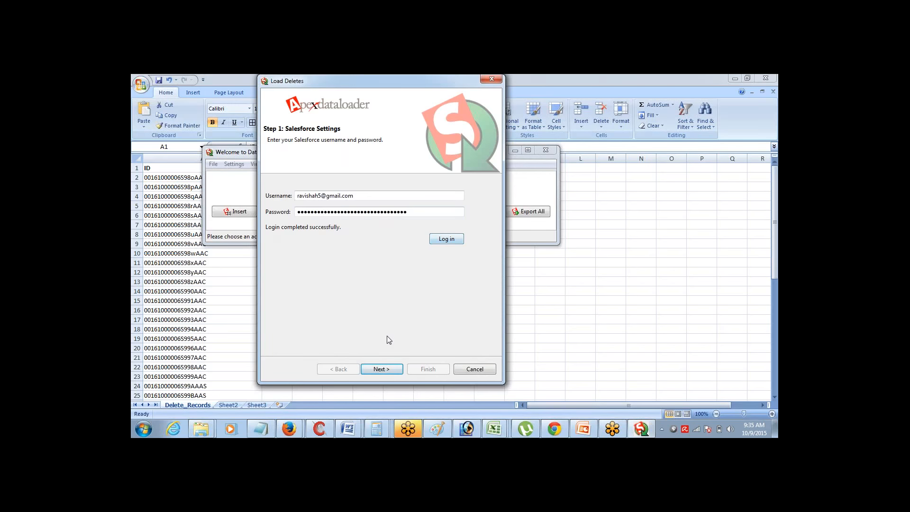
click(382, 369)
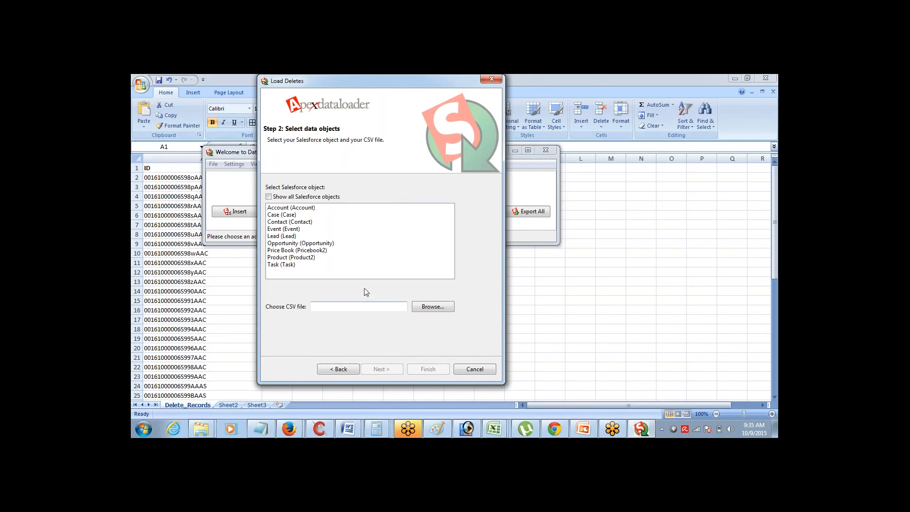
Choose the Account object and Delete_Records.csv, confirming 49 records are ready
click(300, 209)
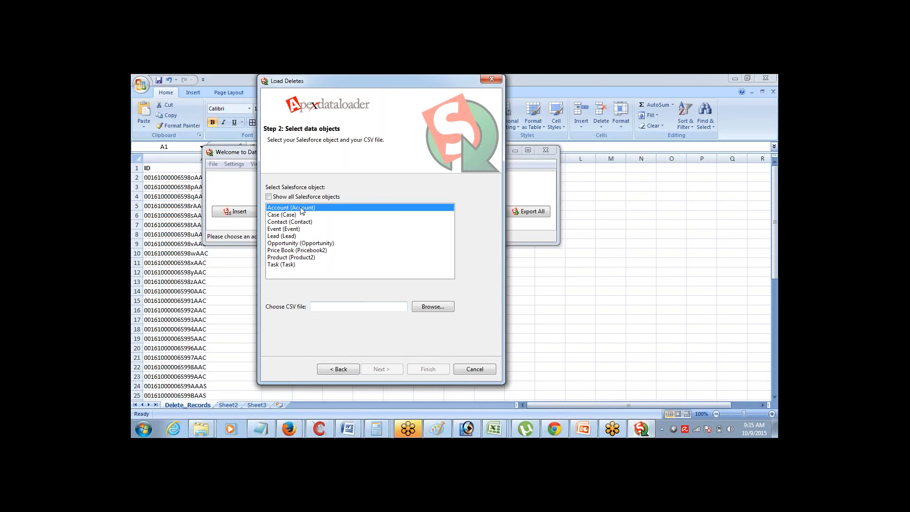
click(426, 307)
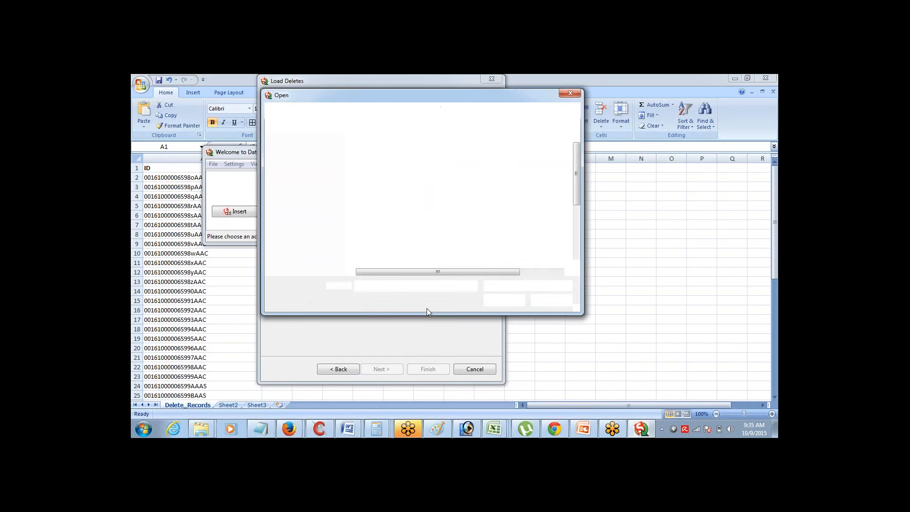
click(383, 164)
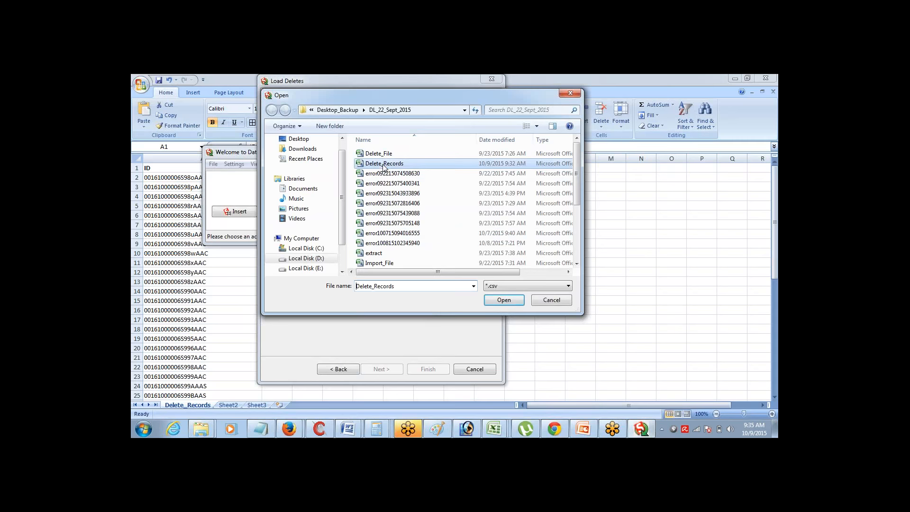
click(503, 300)
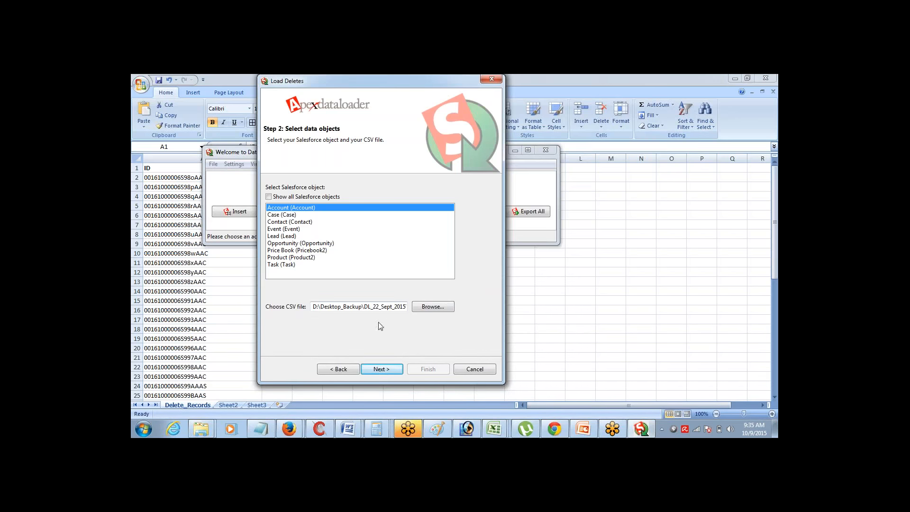
click(374, 369)
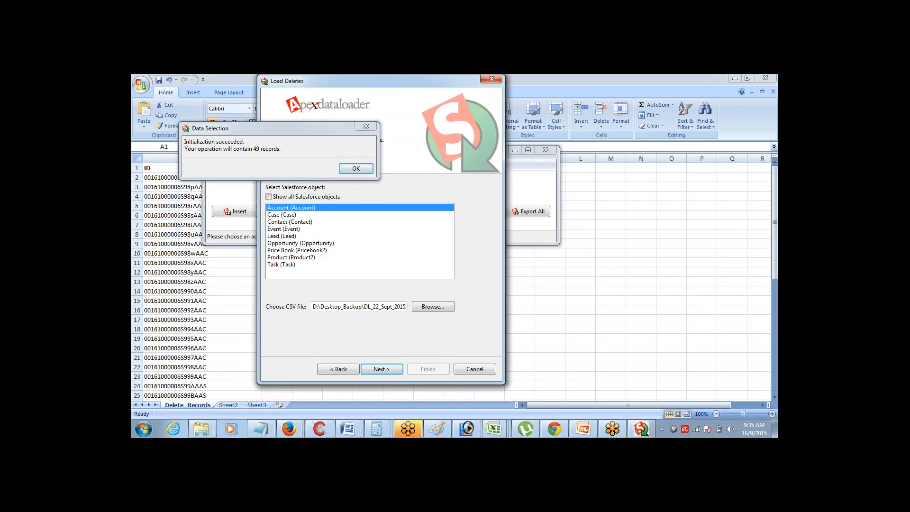
click(354, 170)
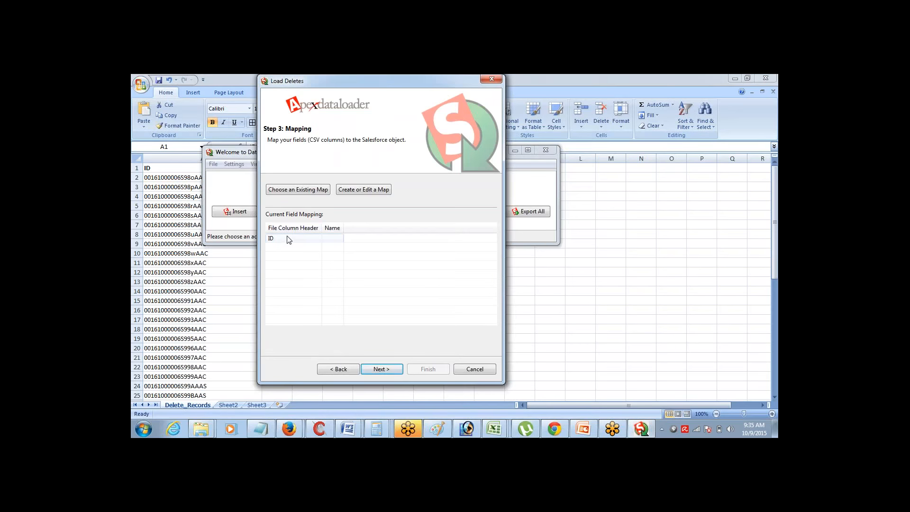
Map the ID column to Id and run the Account delete, accepting both warnings
click(363, 190)
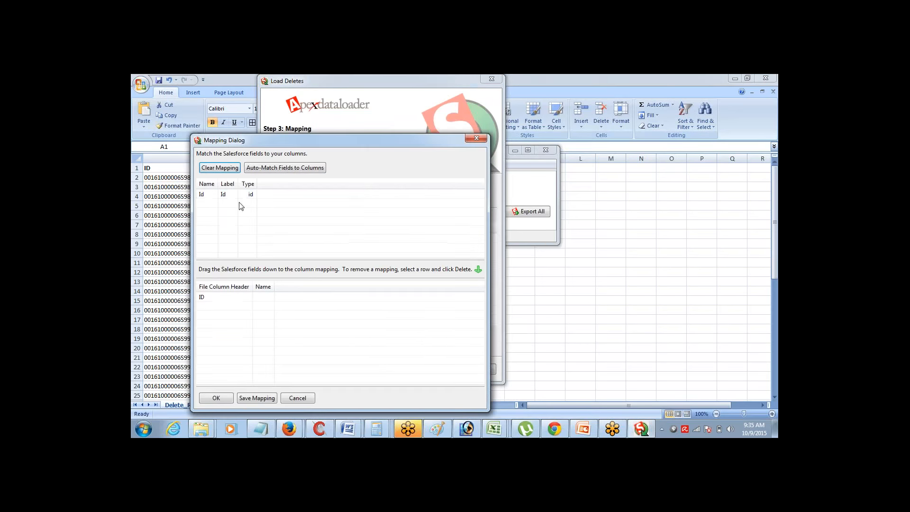
drag(202, 194, 265, 299)
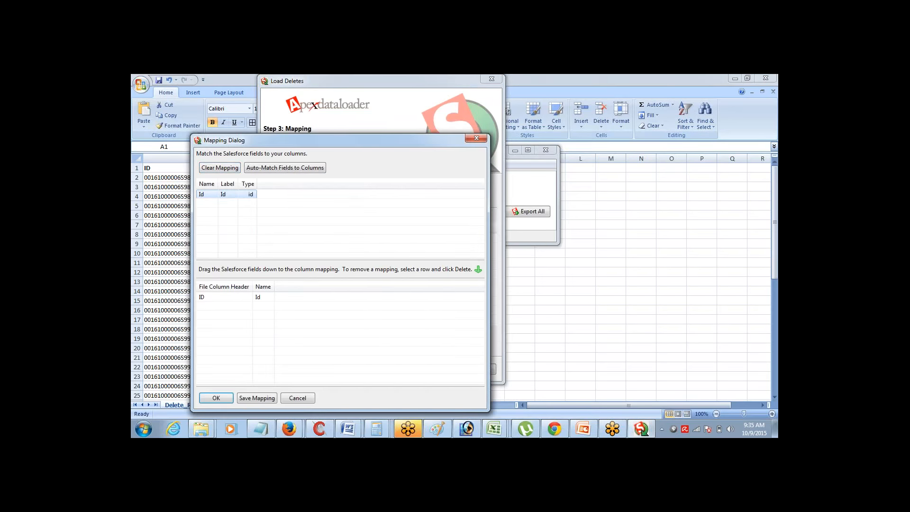
click(215, 398)
click(388, 373)
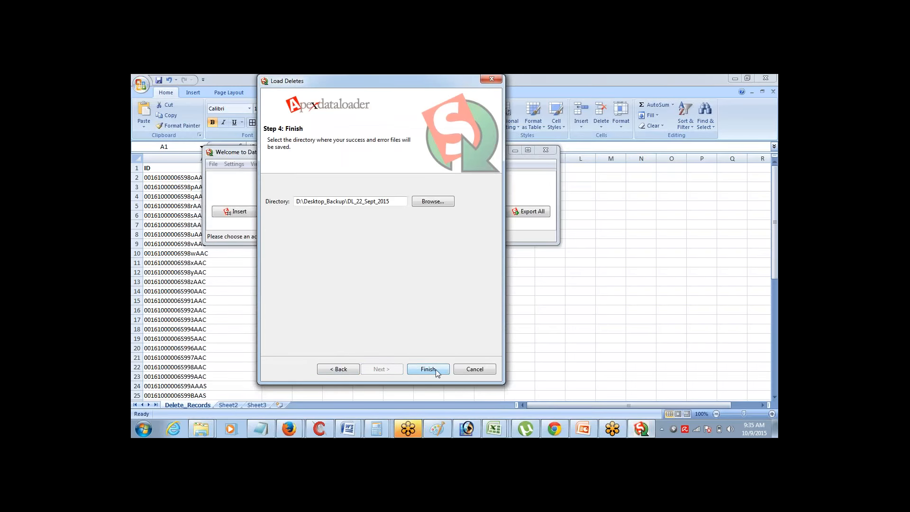
click(436, 369)
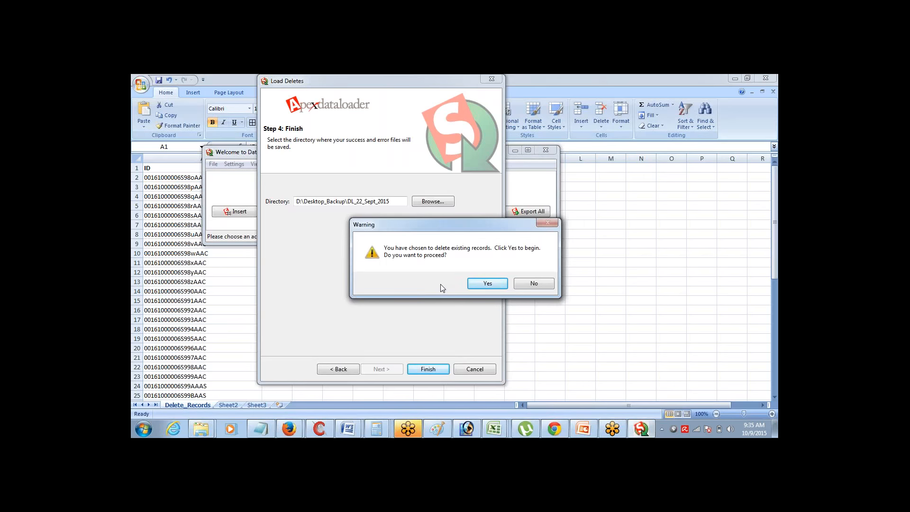
click(481, 283)
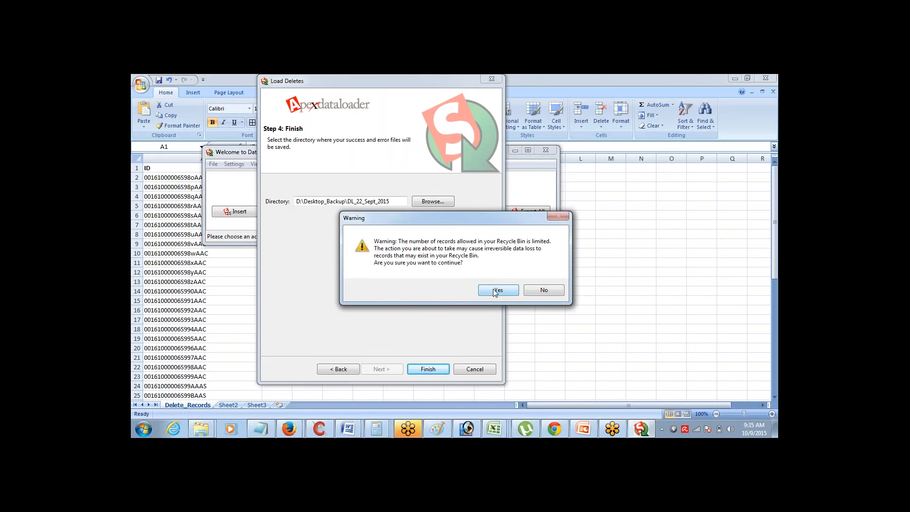
click(494, 291)
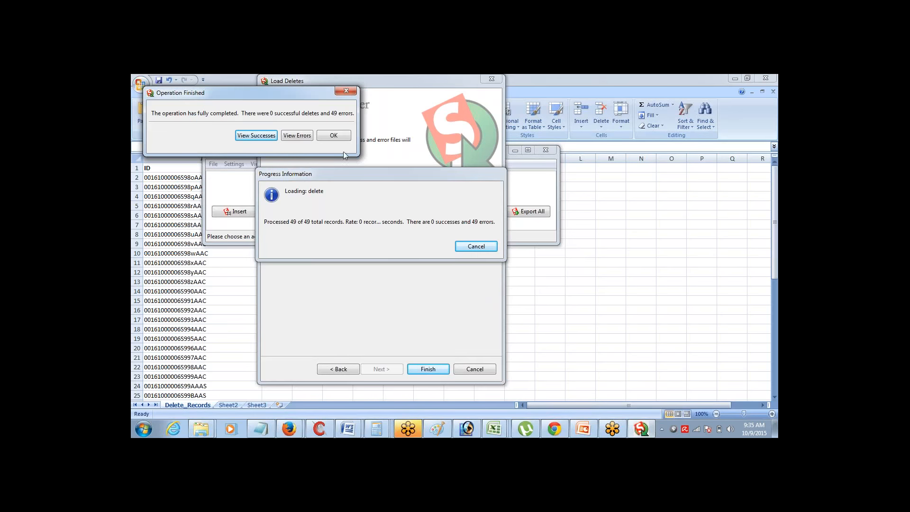
Review the empty success list and the 'entity is deleted' error log, then return to Delete_Records
click(260, 138)
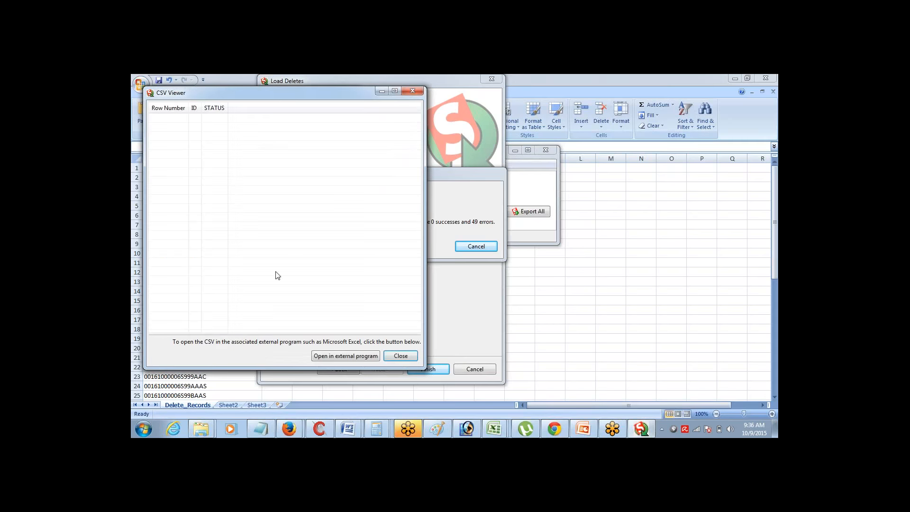
click(400, 356)
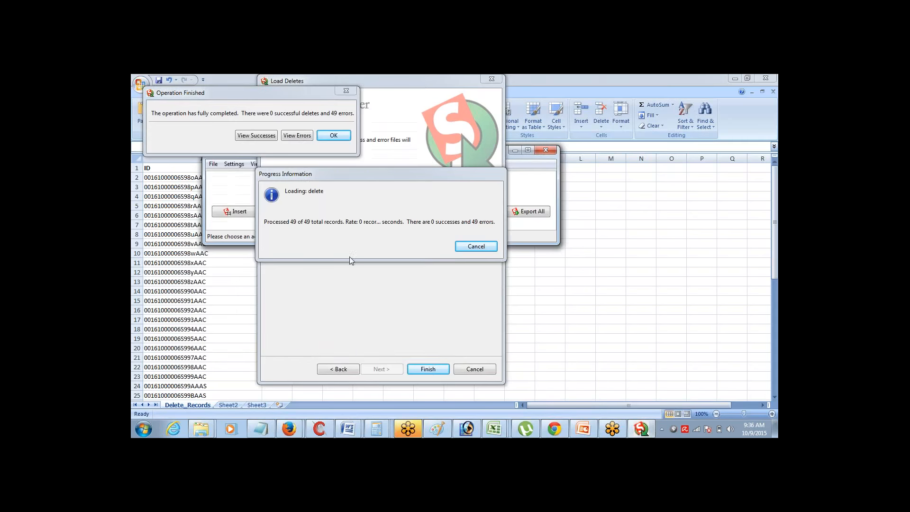
click(291, 136)
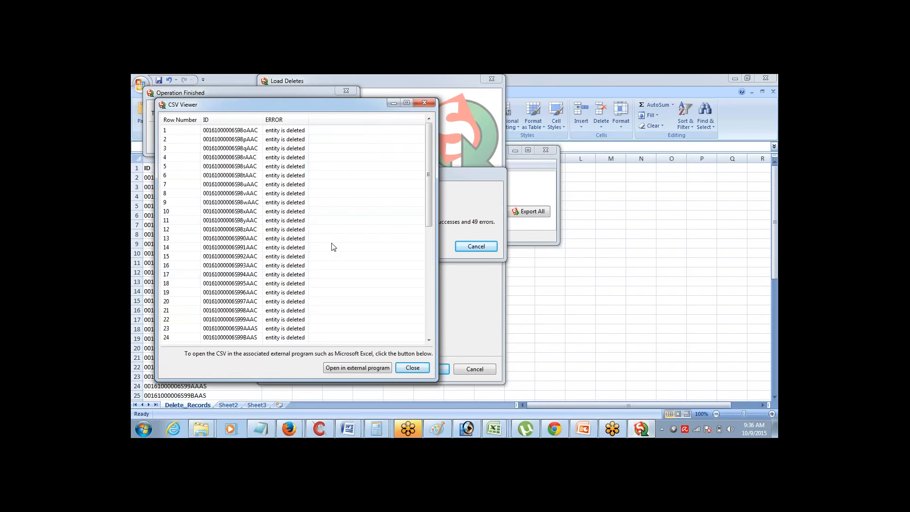
drag(430, 185, 429, 147)
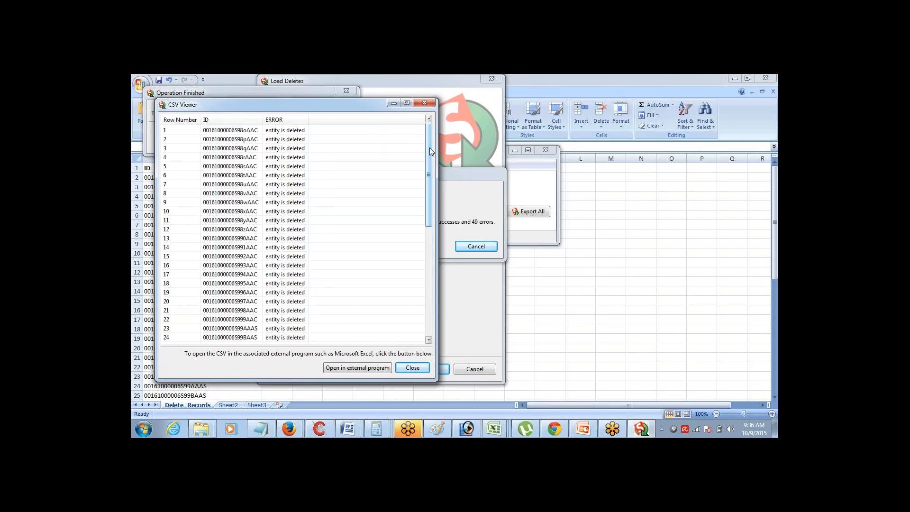
click(425, 102)
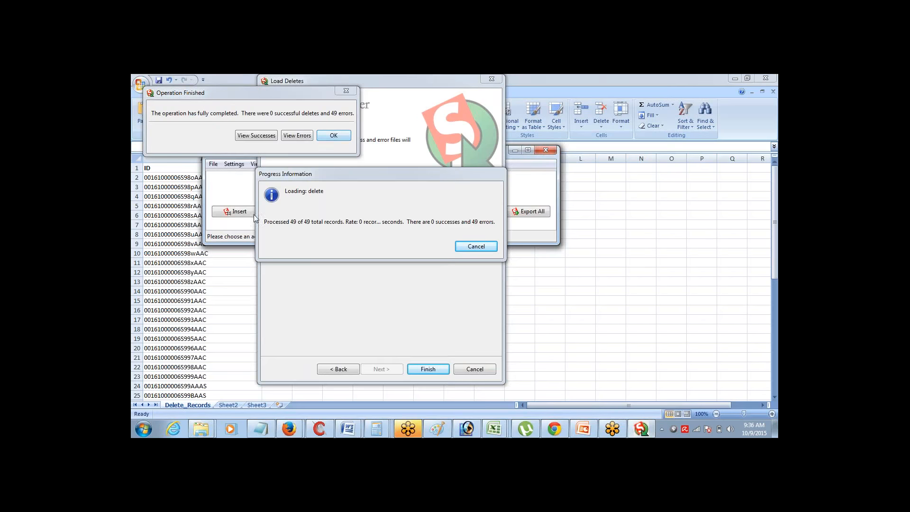
click(168, 277)
click(168, 271)
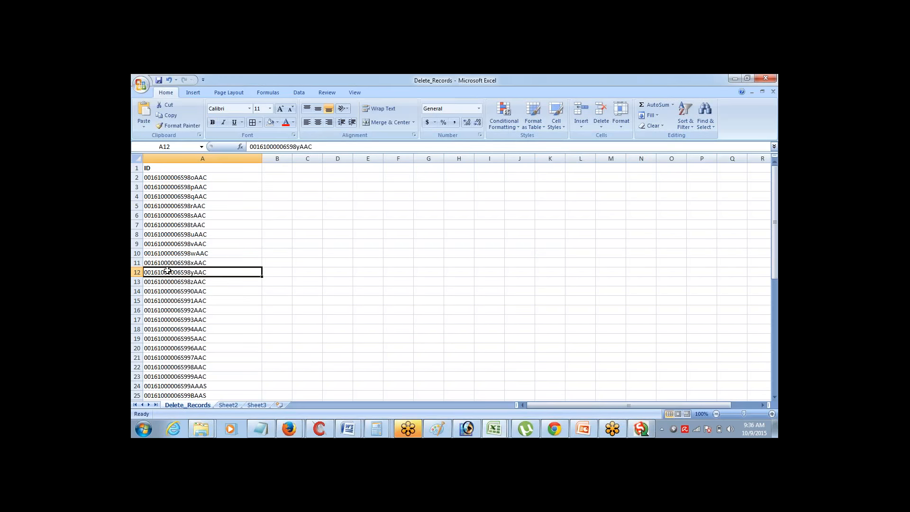
Copy the first record ID from A2 and switch to the Force.com Home Page in Firefox
click(198, 177)
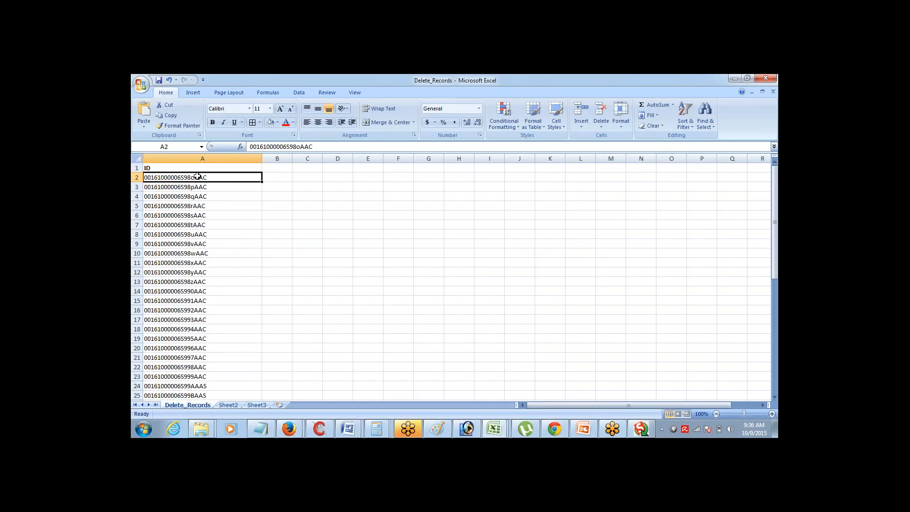
key(ctrl+c)
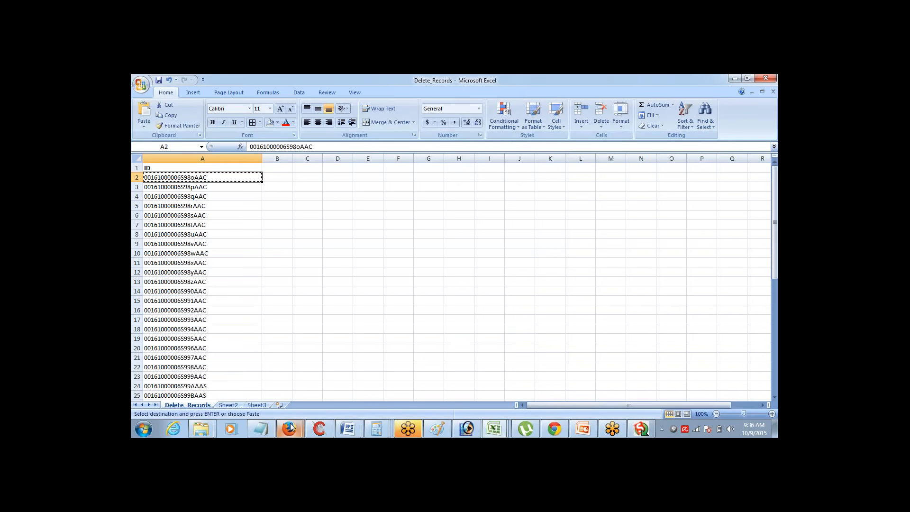
mouse_move(291, 428)
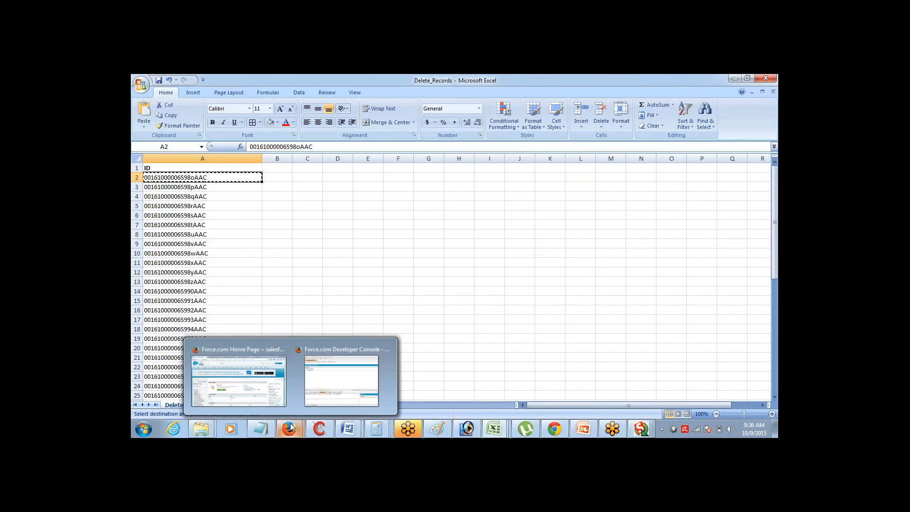
click(258, 352)
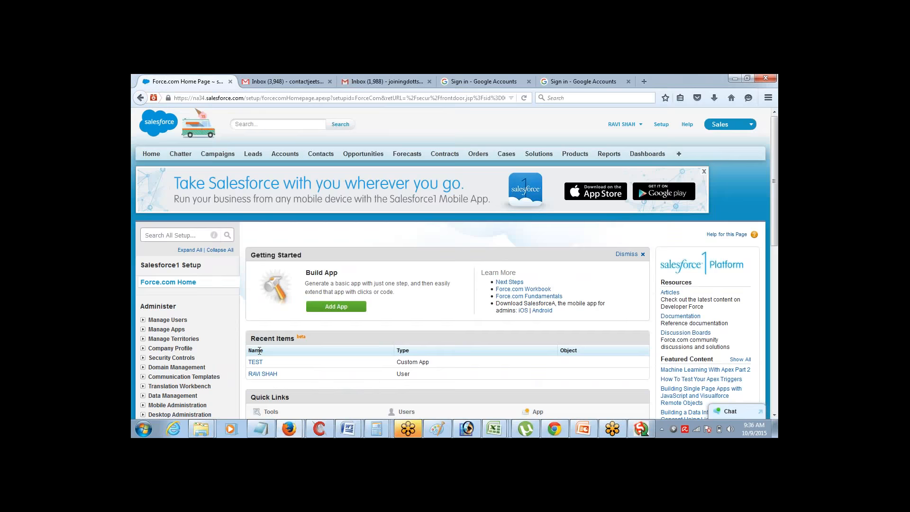
Load the copied account ID in Salesforce, see it reported as 'Record deleted', then go to Accounts home
click(359, 98)
key(End)
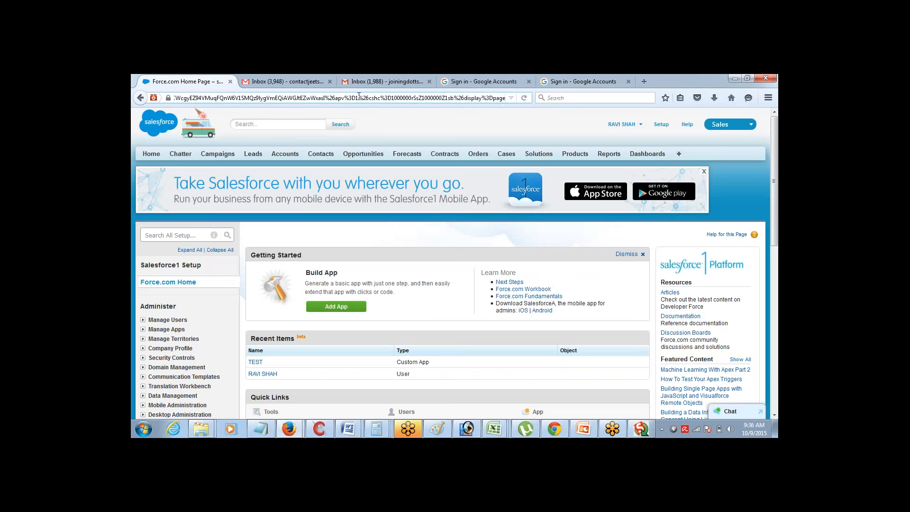
key(ctrl+a)
key(shift+Right)
key(shift+Right)
key(shift+Right)
key(shift+Right)
key(shift+Right)
key(shift+Right)
key(shift+Right)
key(shift+Right)
key(shift+Right)
key(shift+Right)
key(shift+Right)
key(shift+Right)
key(shift+Right)
key(shift+Right)
key(shift+Right)
key(shift+Right)
key(shift+Right)
key(shift+Right)
key(shift+Right)
key(shift+Right)
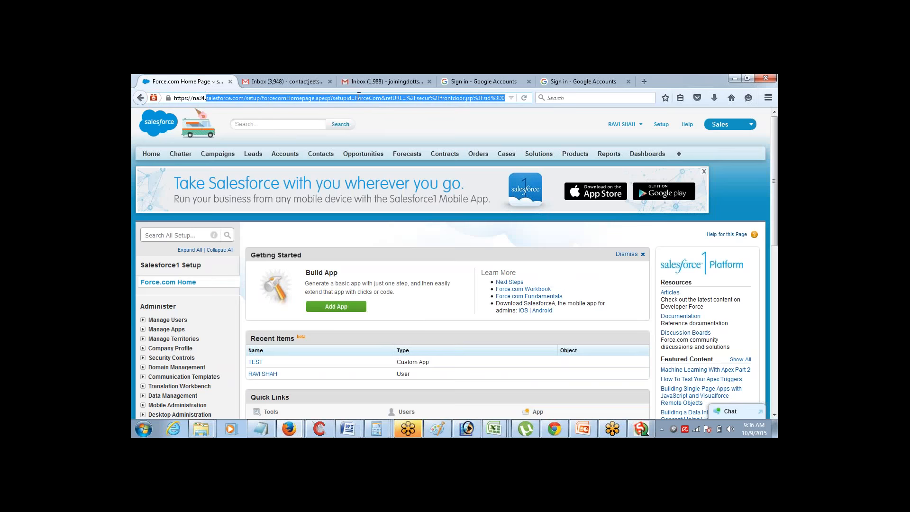
key(ctrl+v)
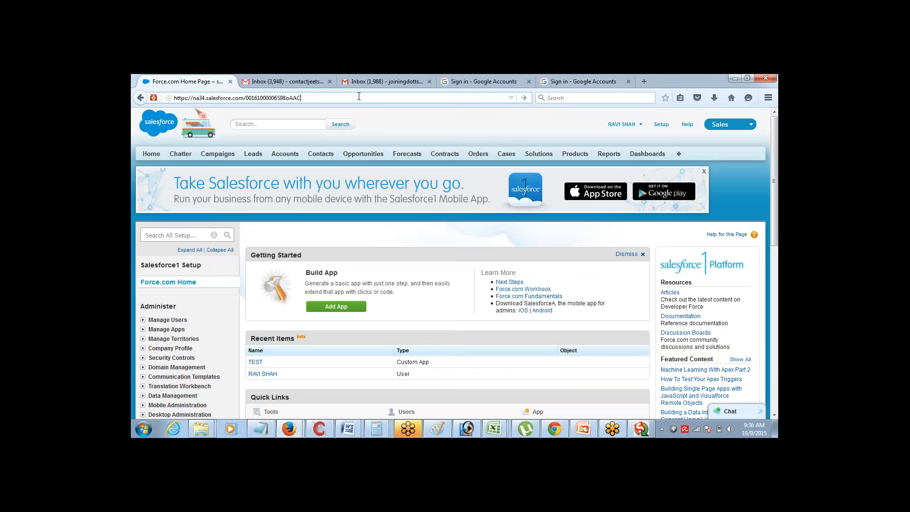
key(Return)
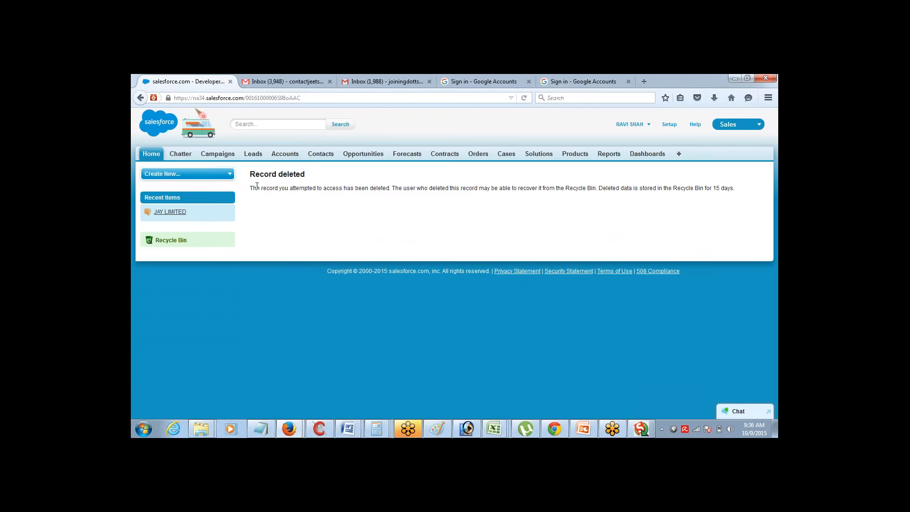
drag(257, 186, 313, 188)
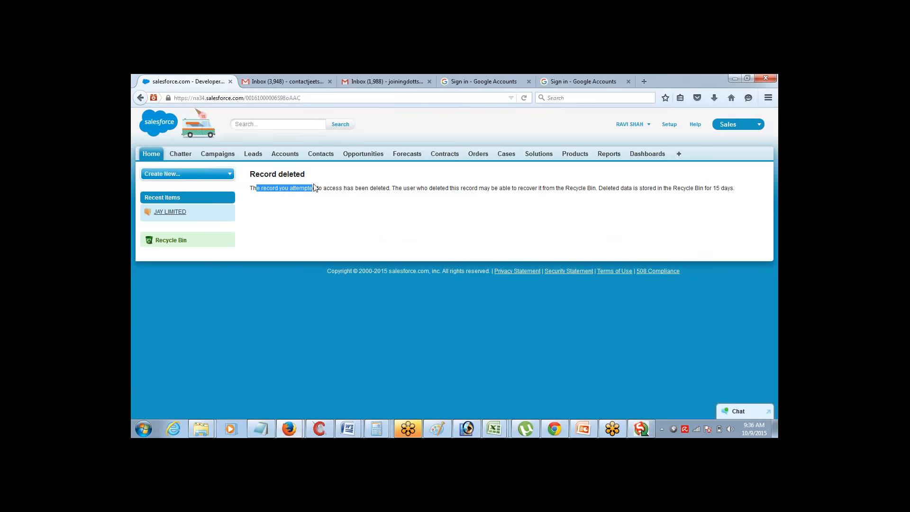
click(289, 156)
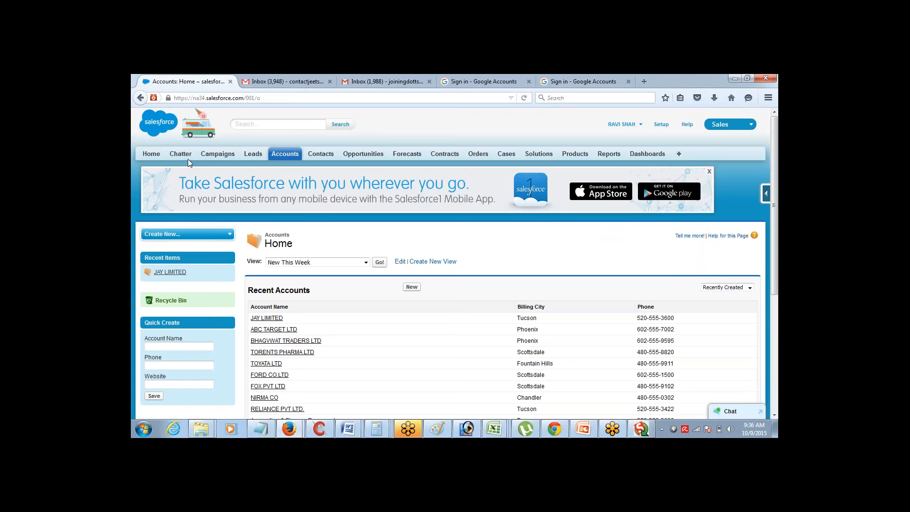
Undelete all records on both Recycle Bin pages, then bring Data Loader back up
click(155, 155)
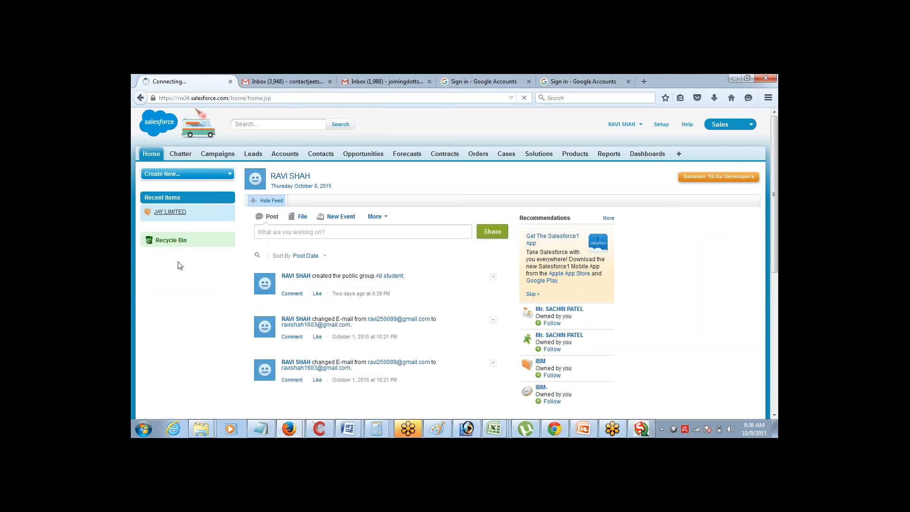
click(169, 241)
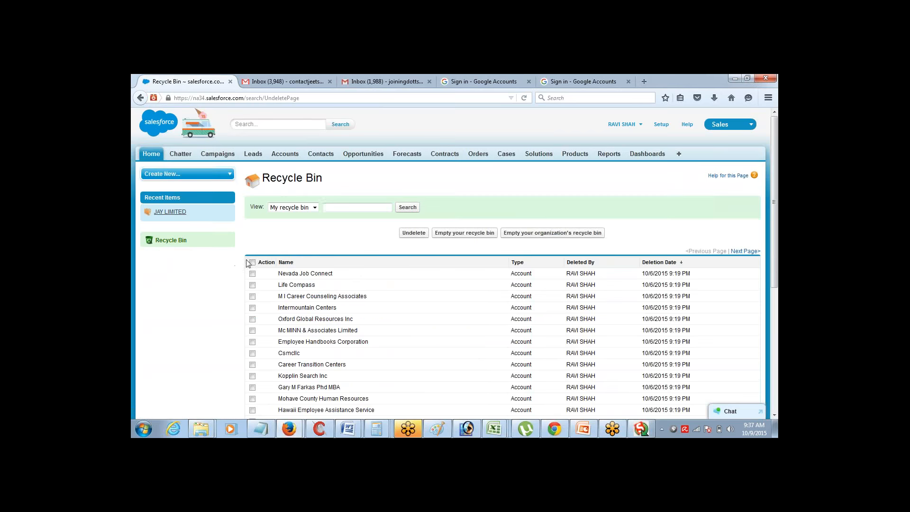
click(252, 263)
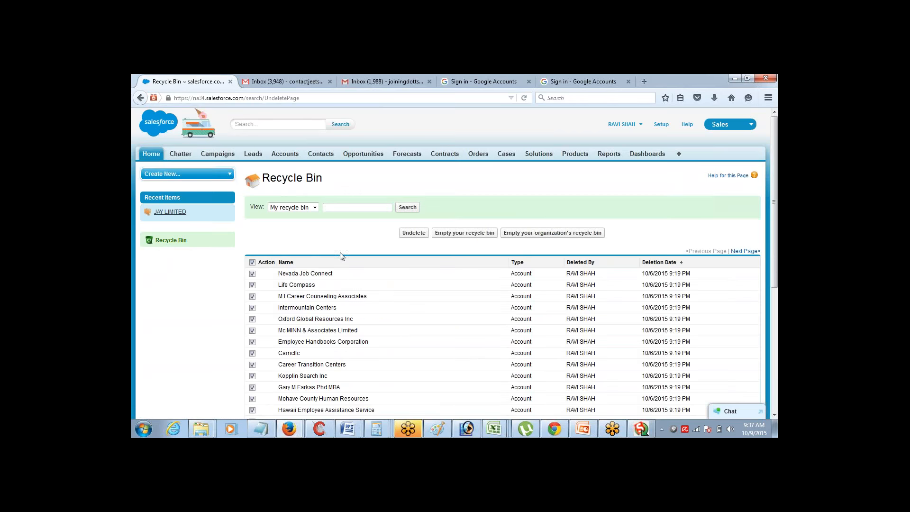
click(416, 234)
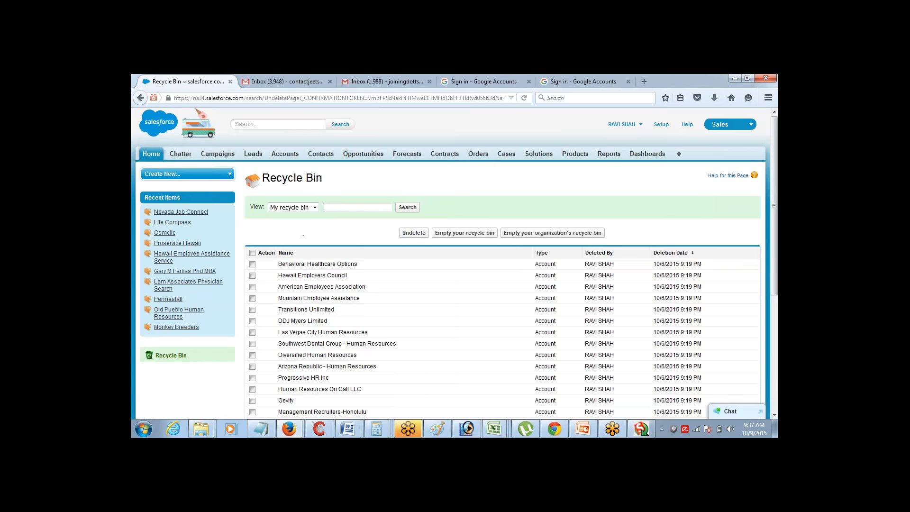
click(252, 253)
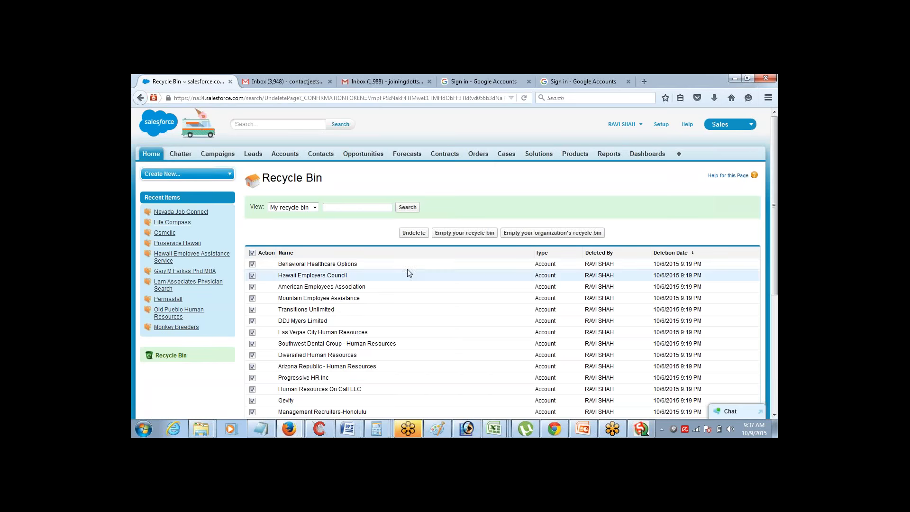
click(414, 233)
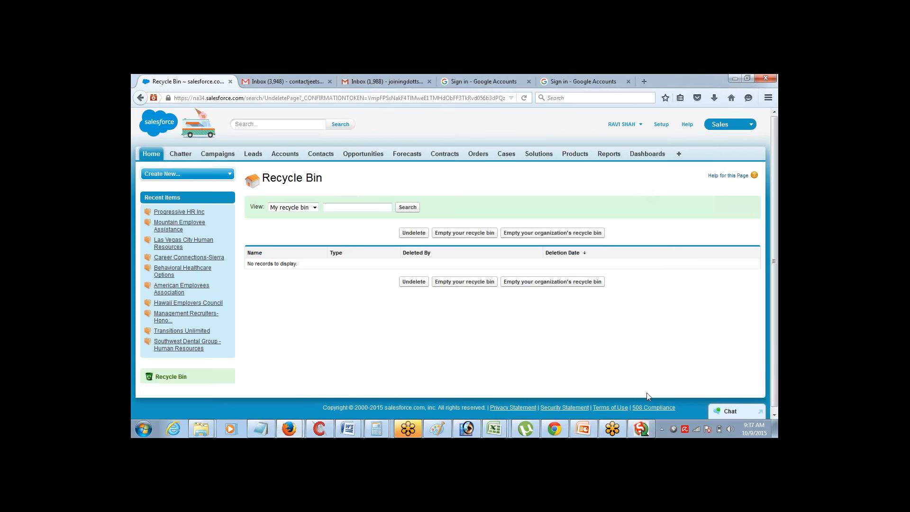
click(641, 429)
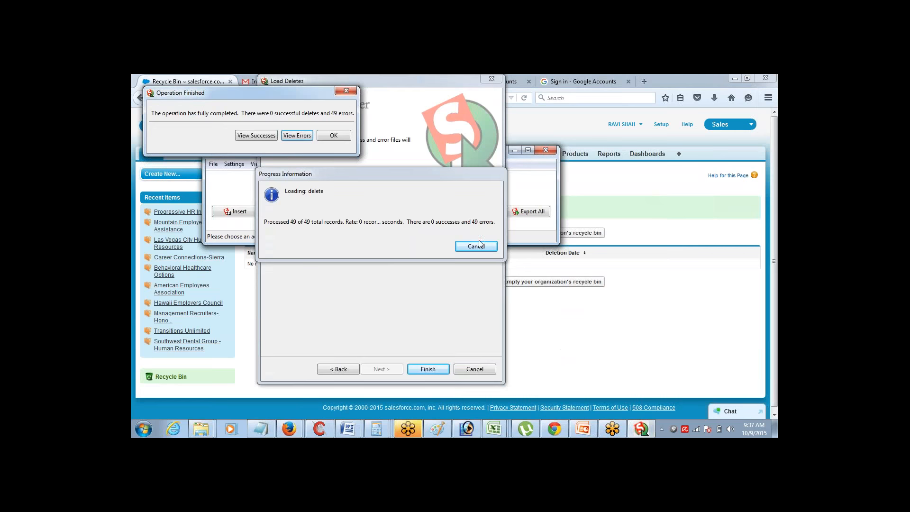
Start a new Account delete from the Delete_Records CSV, acknowledging its 49 records
click(345, 135)
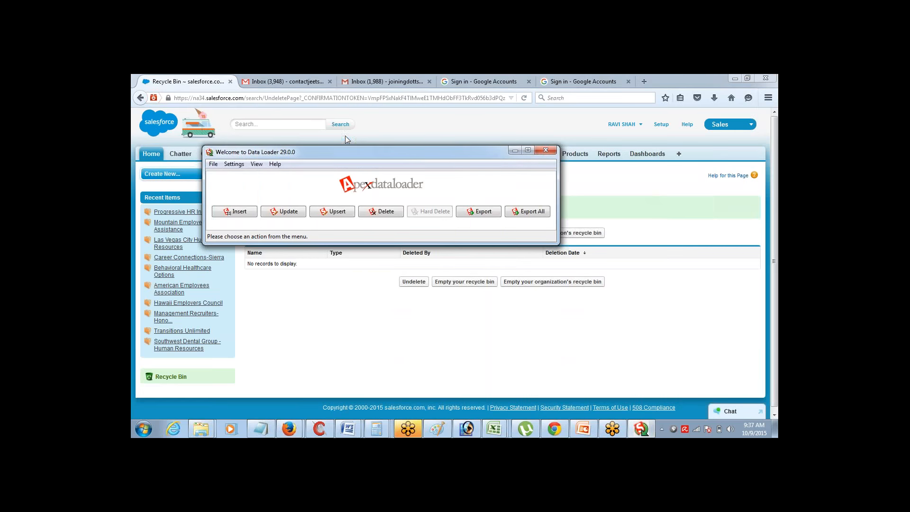
click(386, 211)
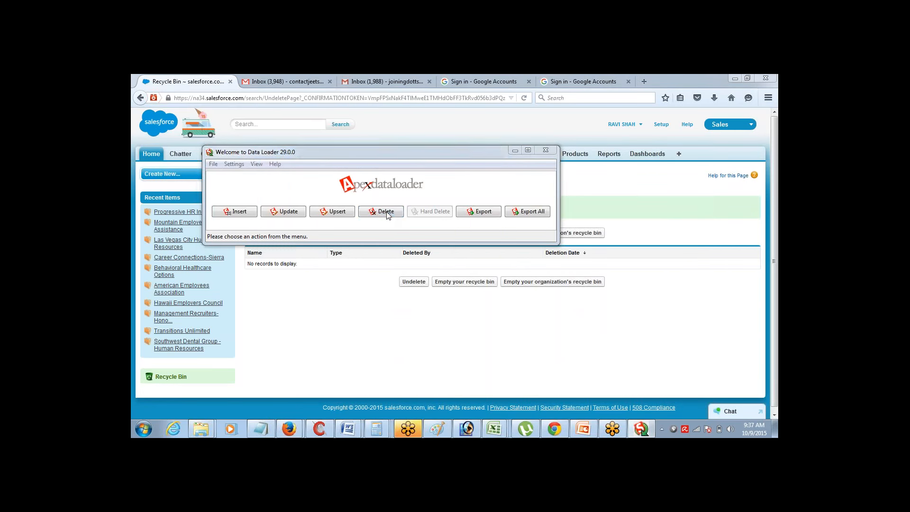
click(330, 212)
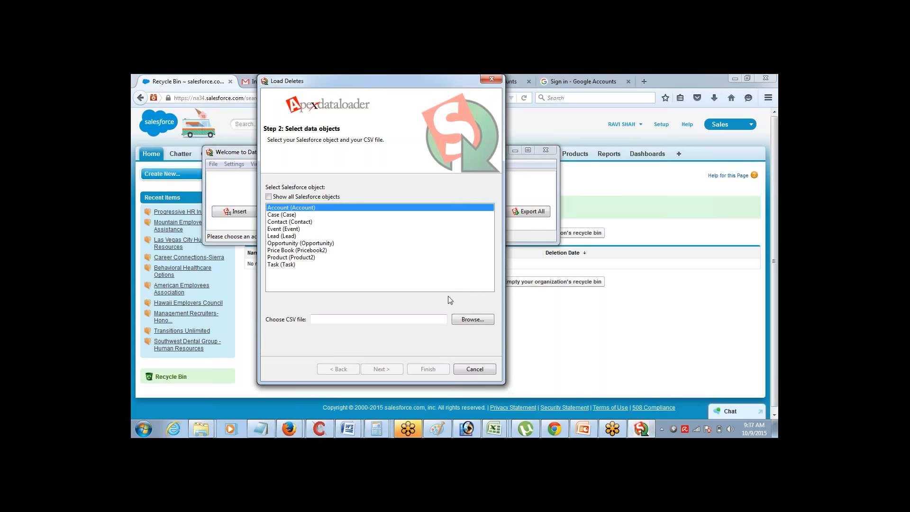
click(480, 320)
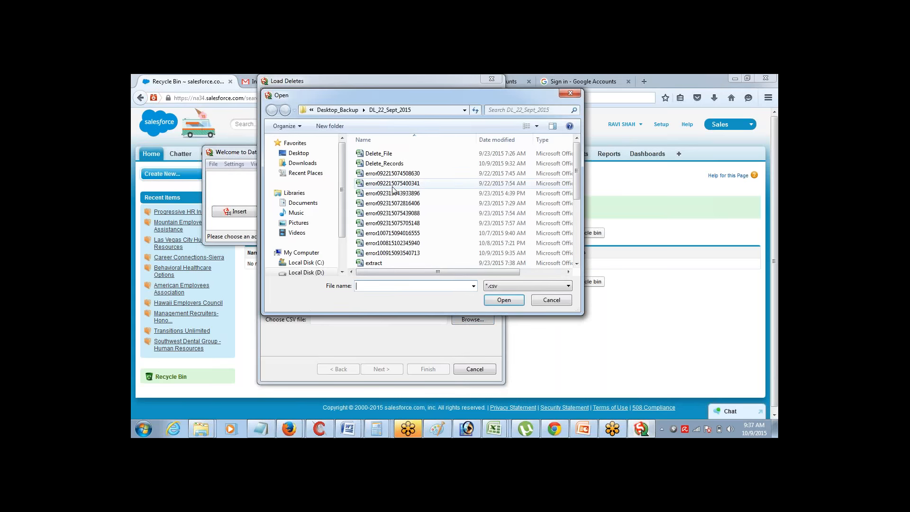
click(383, 165)
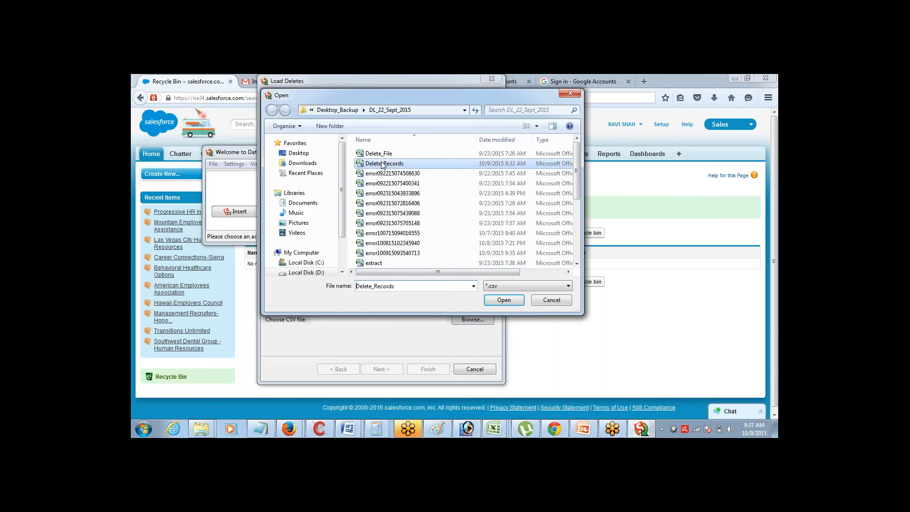
click(503, 300)
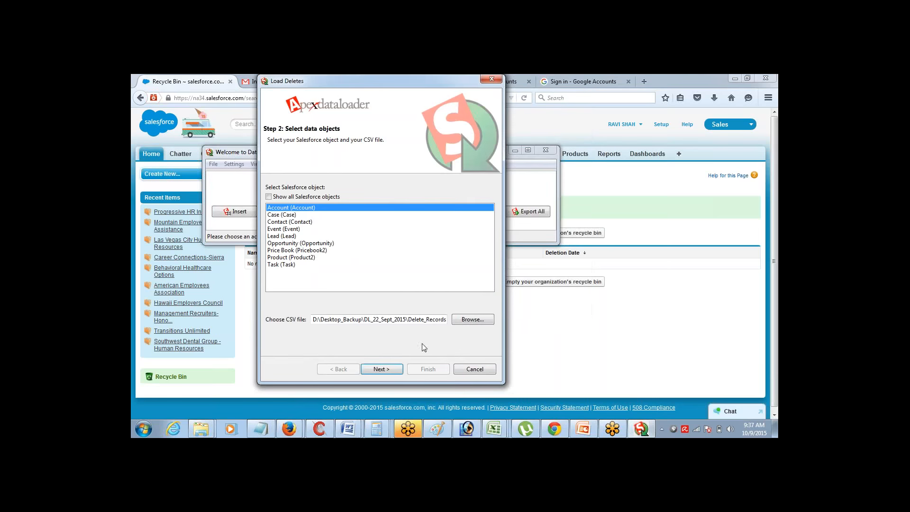
click(397, 370)
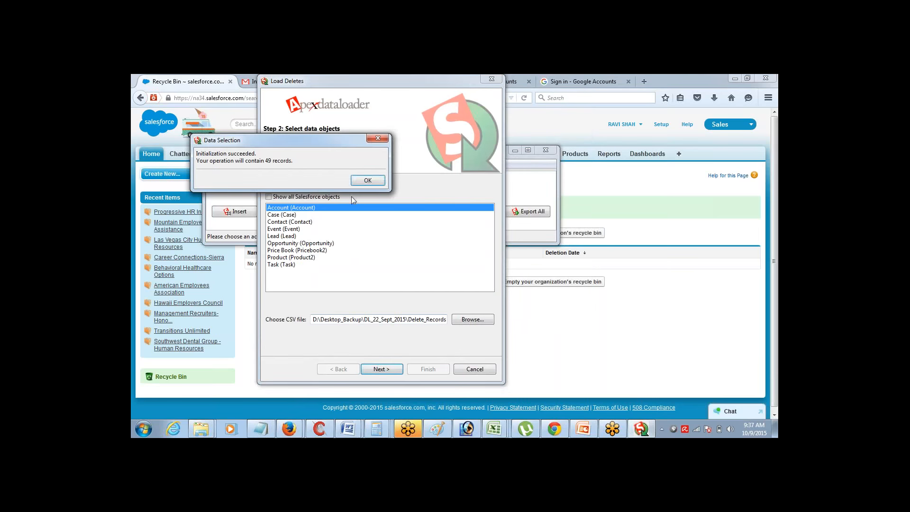
click(368, 180)
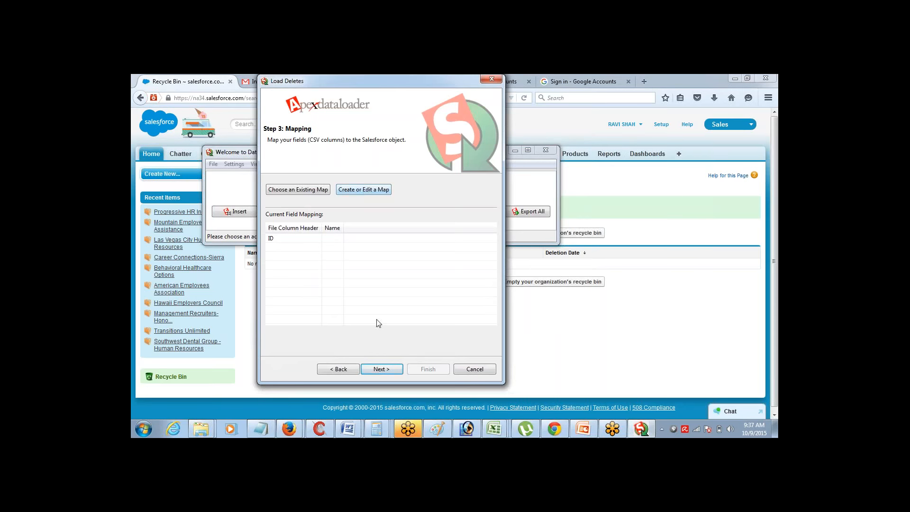
Map the ID column to Id and run the delete, accepting the Recycle Bin warning
click(353, 189)
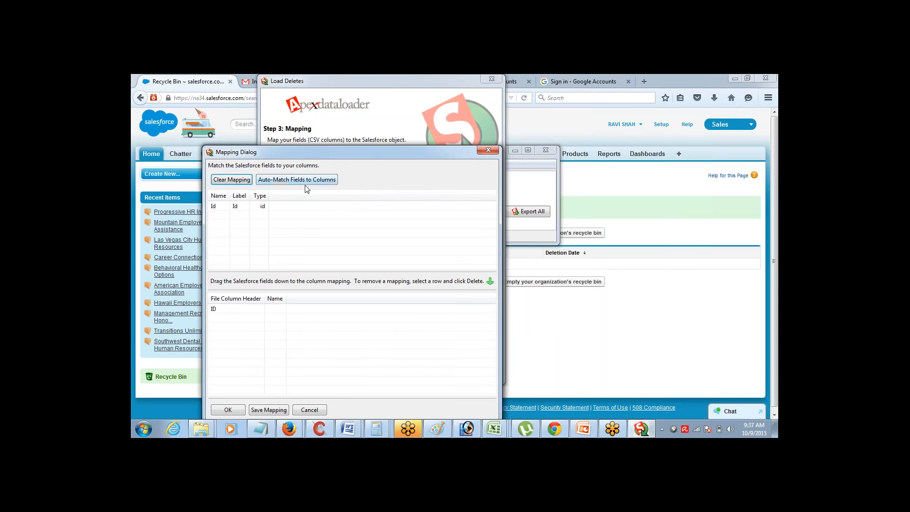
drag(262, 207, 269, 309)
click(228, 411)
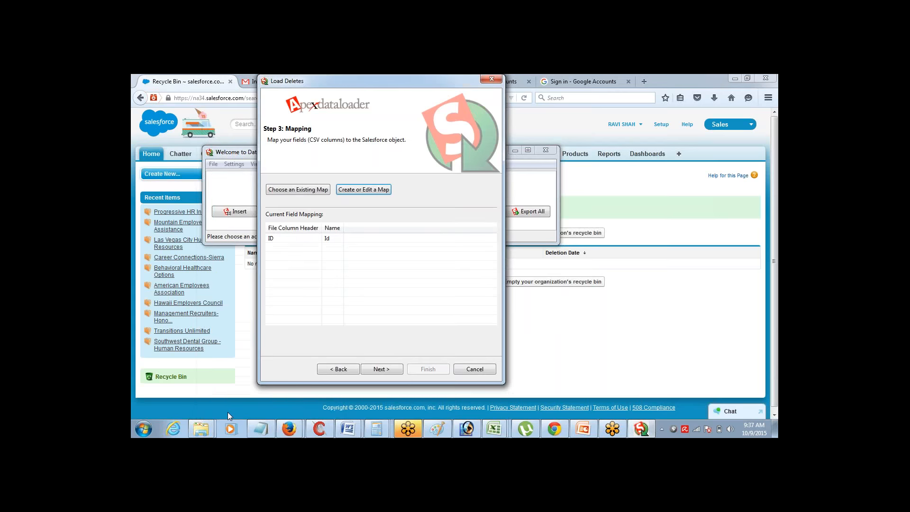
click(383, 368)
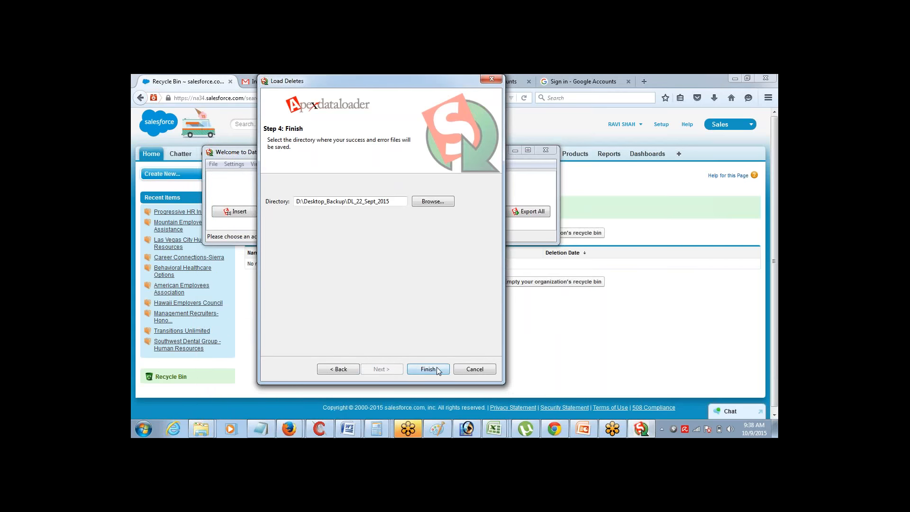
click(428, 369)
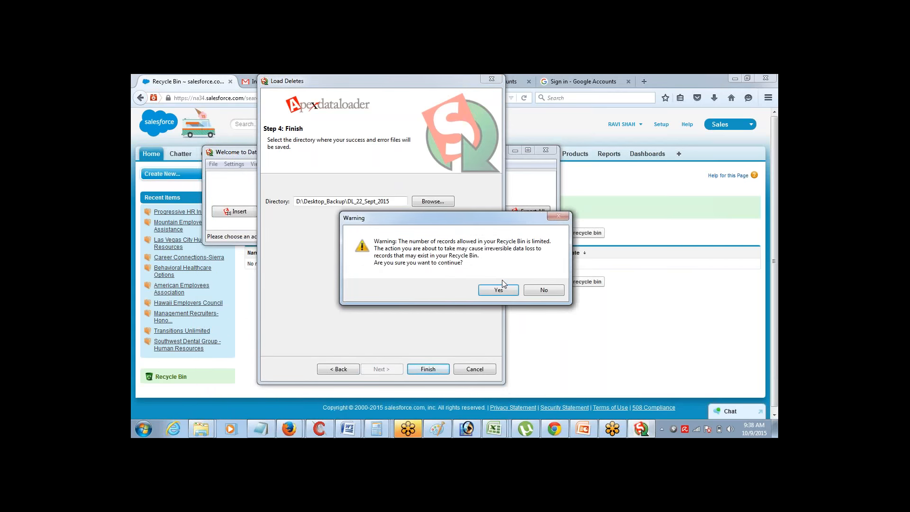
click(502, 286)
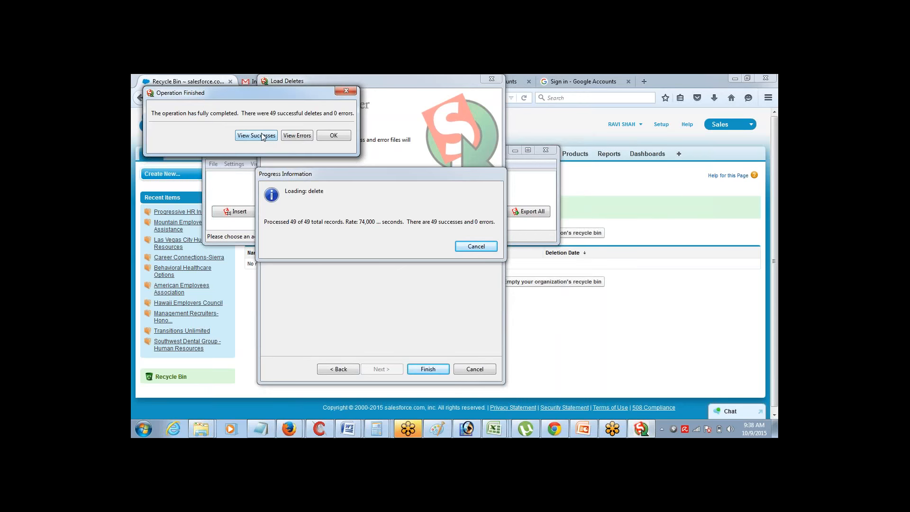
click(262, 425)
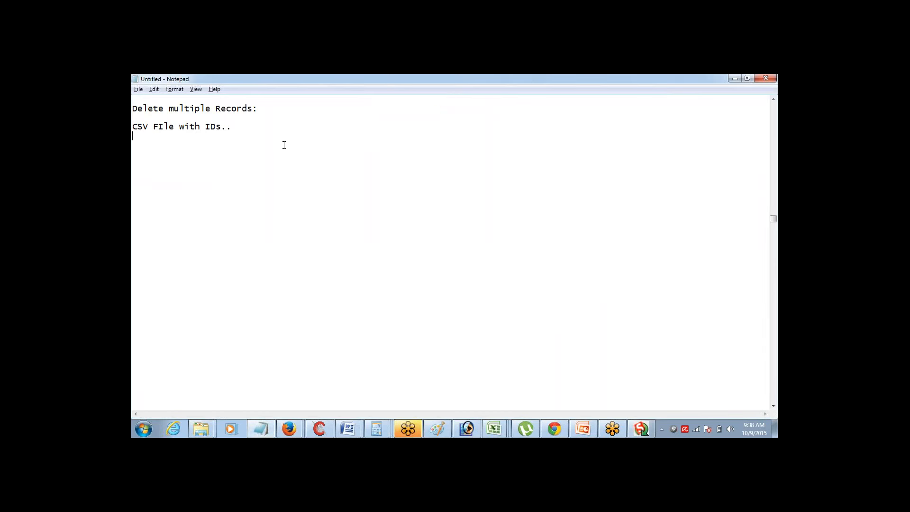
Type the note 'Delete > Record moves to Recycle Bin', fixing the misspelled last word
text(Delete > Record moves to Recy)
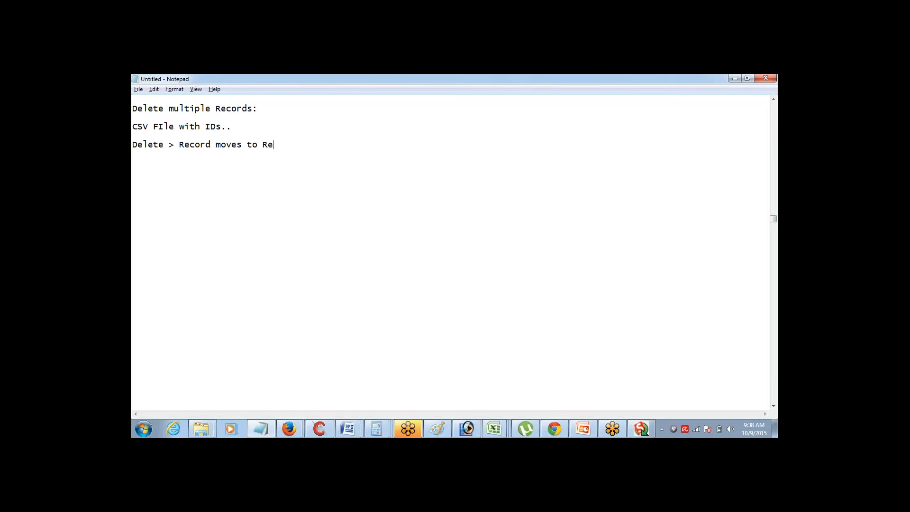
text(cle N)
key(BackSpace)
text(Bin)
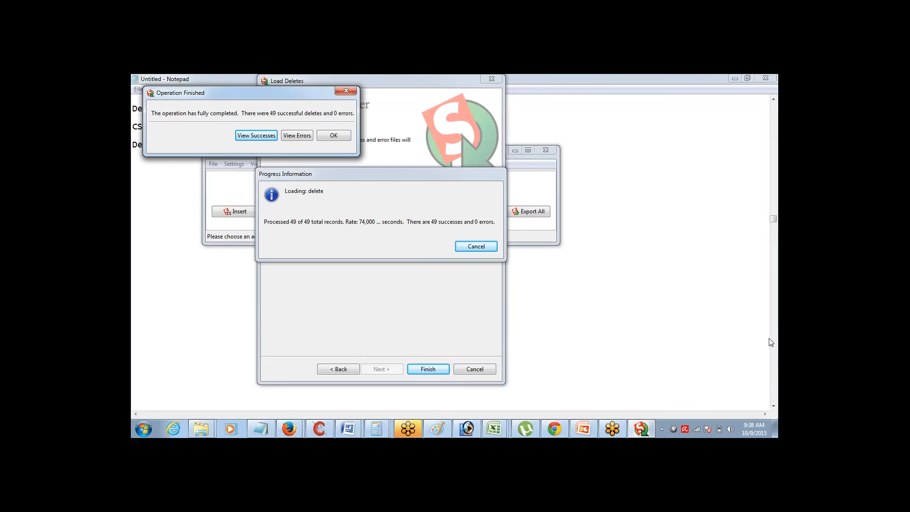
click(770, 321)
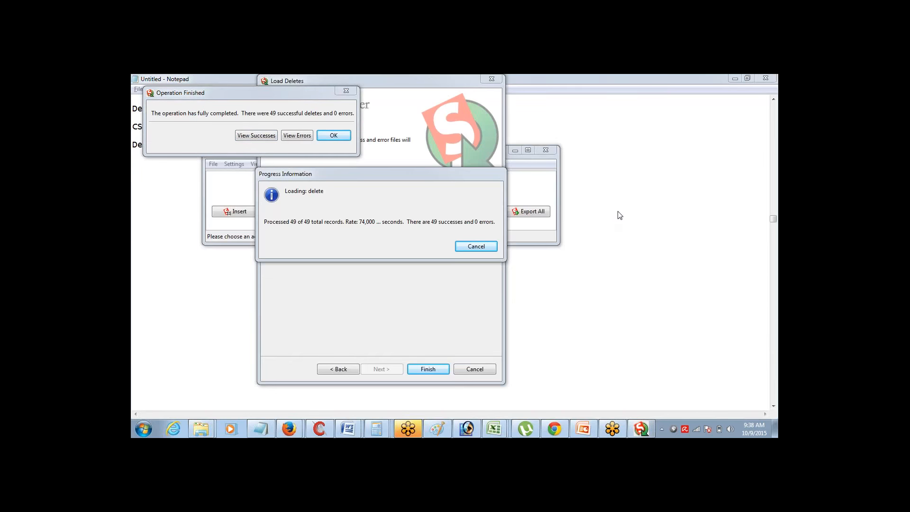
click(622, 84)
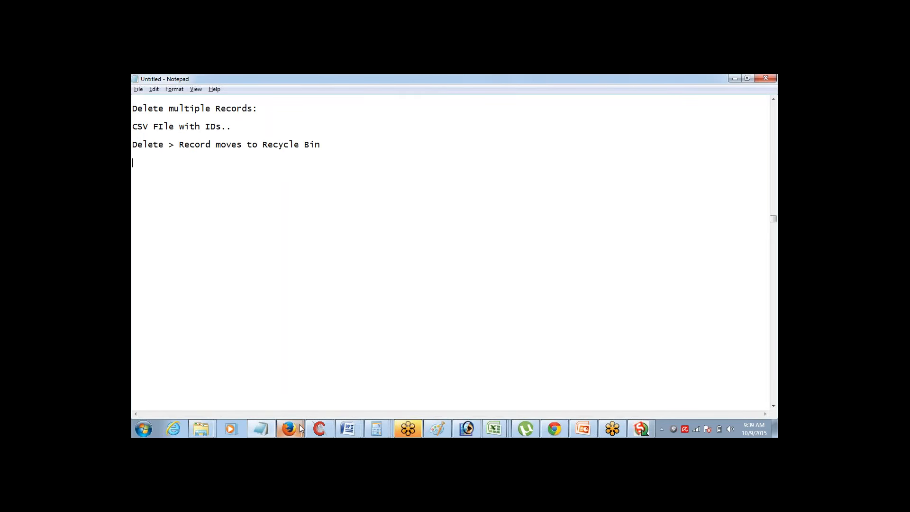
From Salesforce home, open the Recycle Bin and undelete both pages of Account records
mouse_move(299, 428)
click(346, 375)
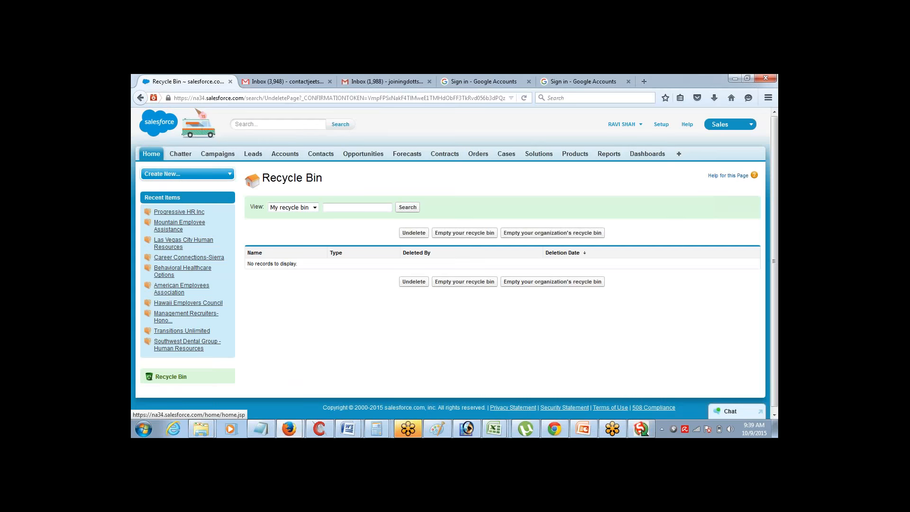
click(152, 154)
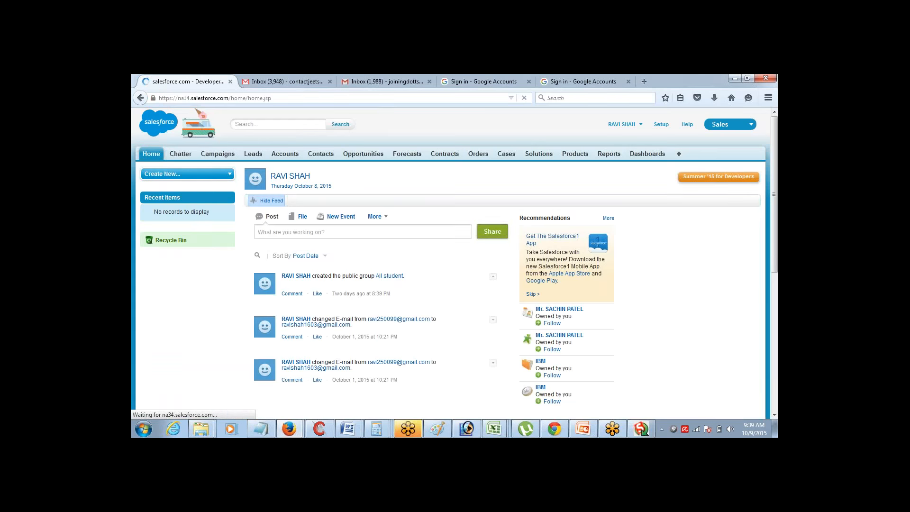
click(164, 241)
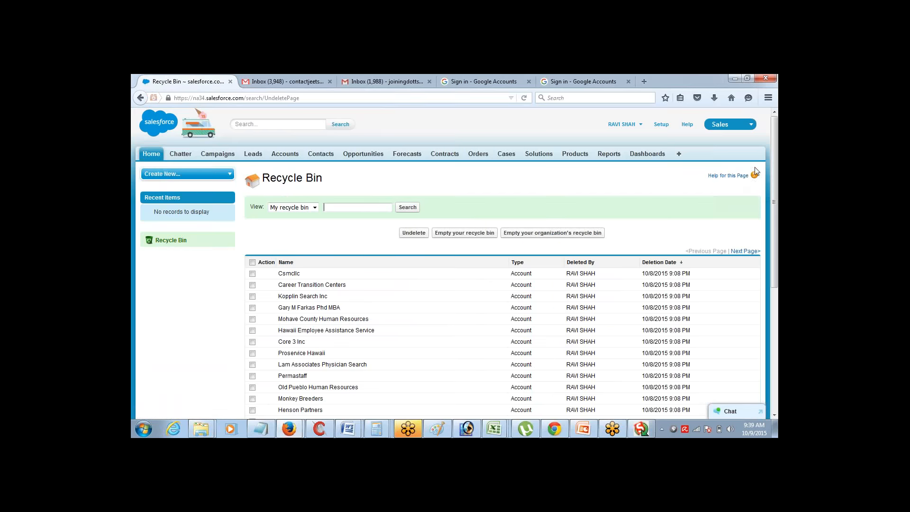
scroll(736, 256, down, 5)
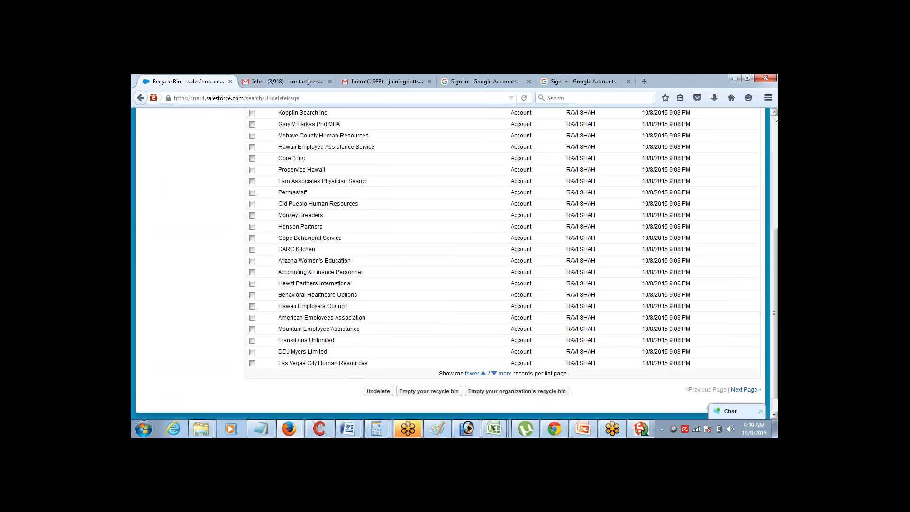
scroll(776, 117, up, 6)
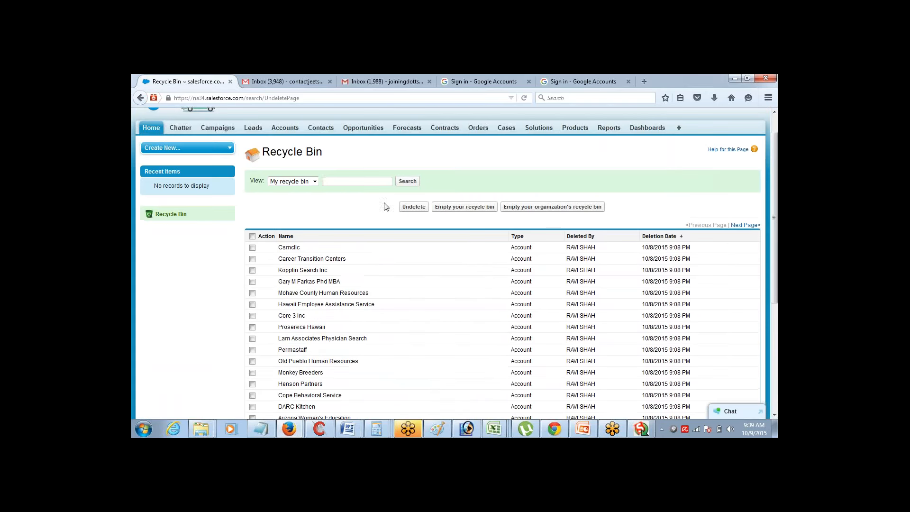
click(253, 236)
click(414, 207)
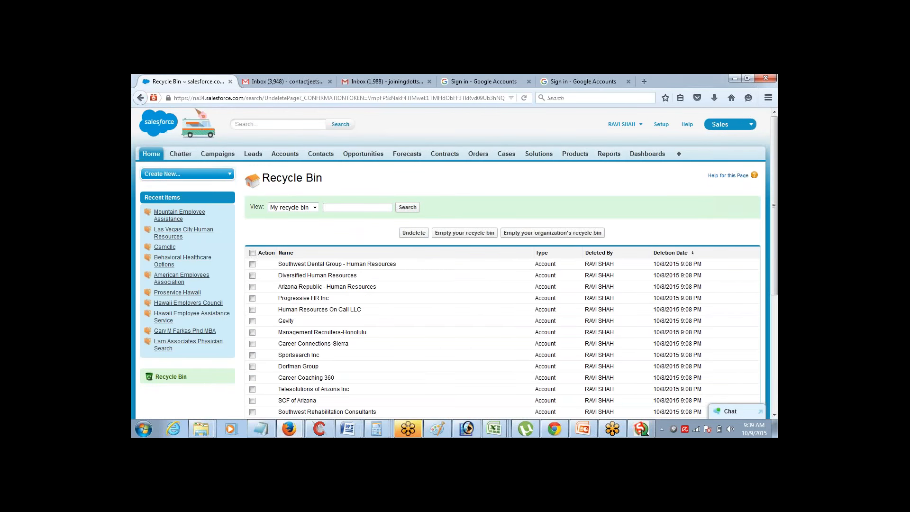
click(252, 254)
click(413, 233)
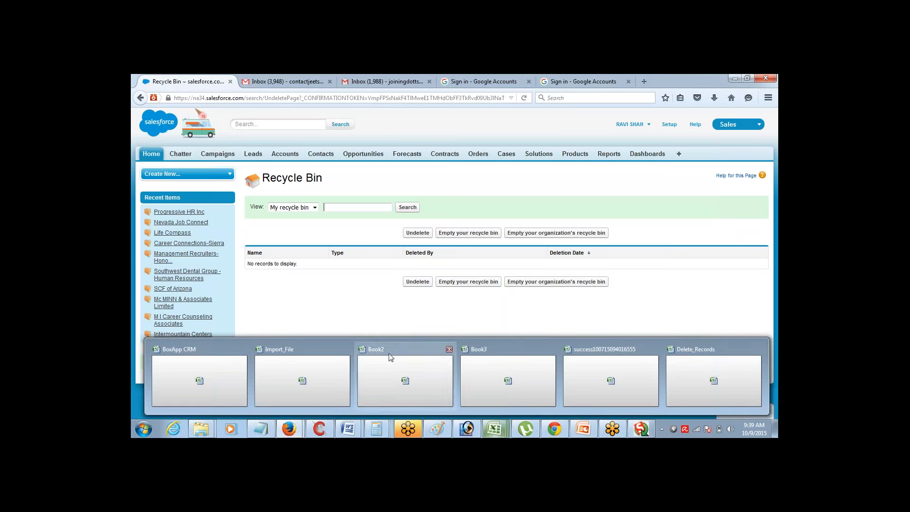
Type the heading 'Bulk Record Update' in the notes, then return to the Recycle Bin page
click(268, 434)
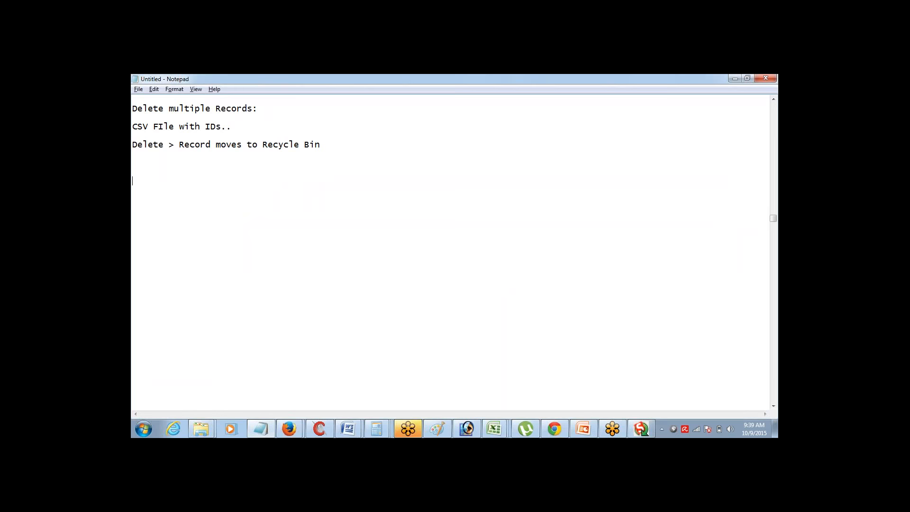
text(Bulk Record Update)
mouse_move(553, 419)
mouse_move(283, 430)
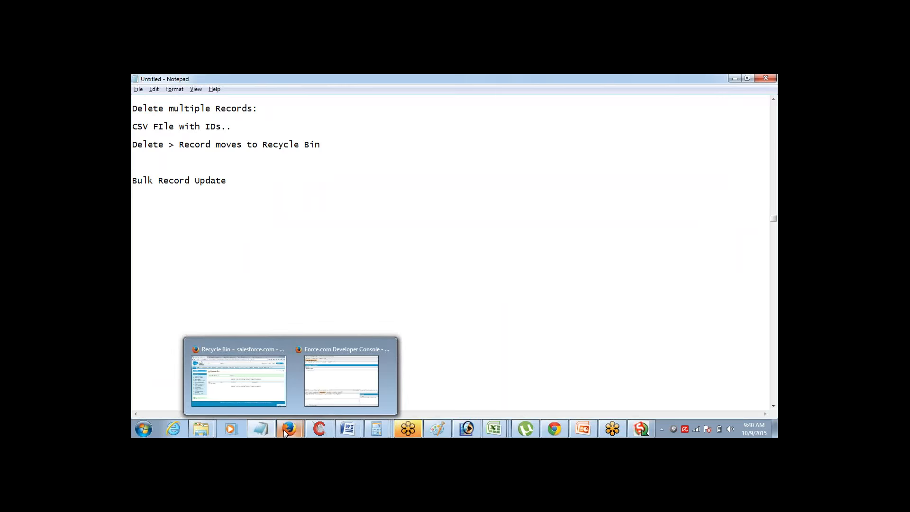
click(261, 354)
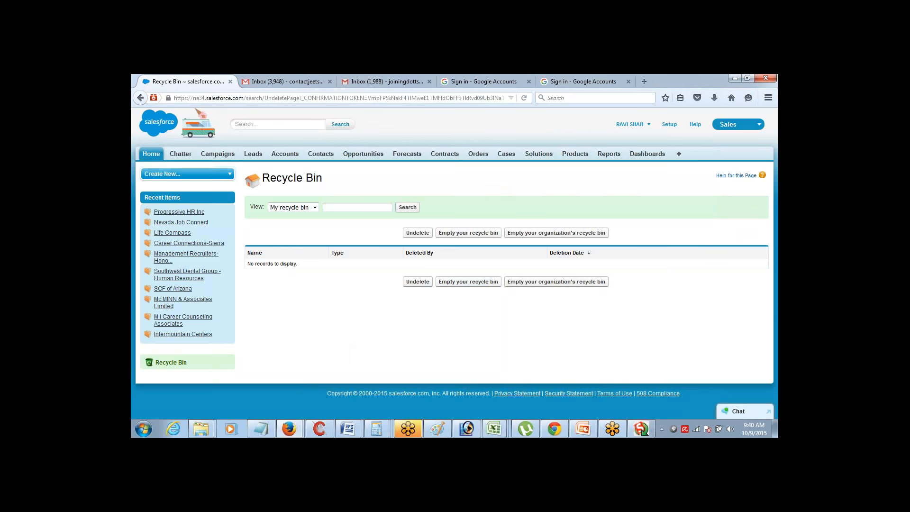
In the success results workbook, check the 49 USA values in the COUNTRY column
mouse_move(495, 429)
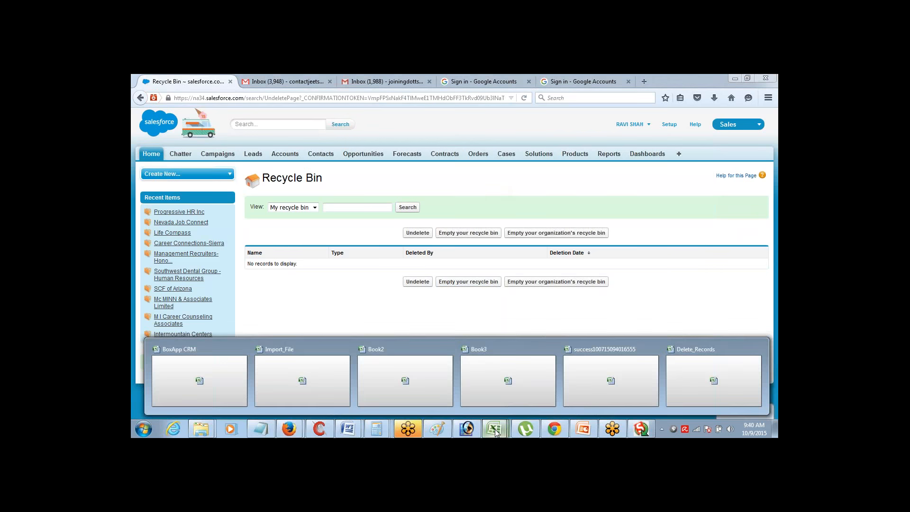
click(622, 397)
click(504, 235)
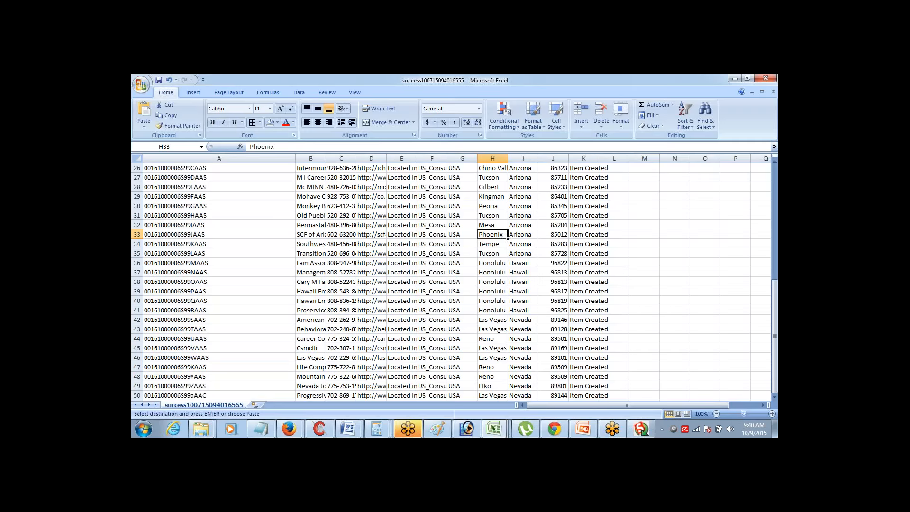
key(Up)
key(Up)
key(Up)
key(Up)
key(Up)
key(Up)
key(Up)
key(Up)
key(Up)
key(Up)
key(Up)
key(Up)
key(Up)
key(Up)
key(Up)
key(Up)
key(Up)
key(Up)
key(Up)
key(Up)
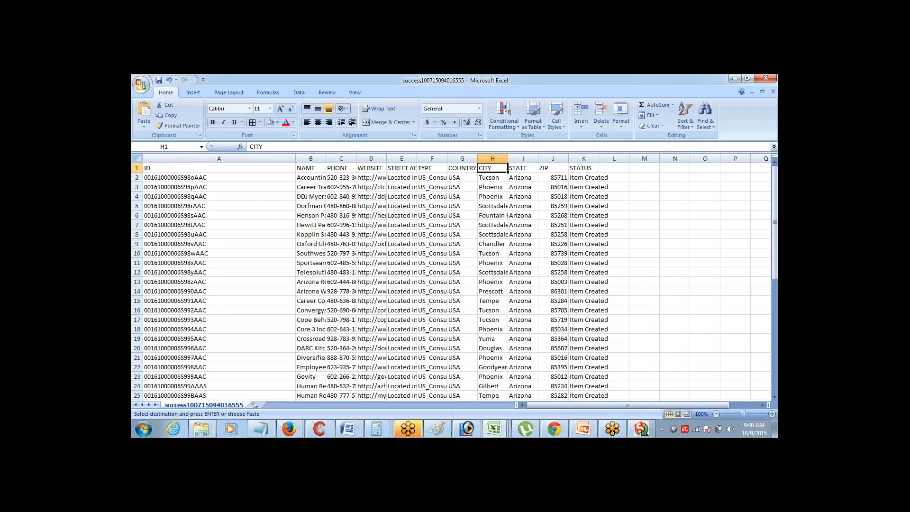
key(Left)
key(Down)
key(ctrl+shift+Down)
key(Up)
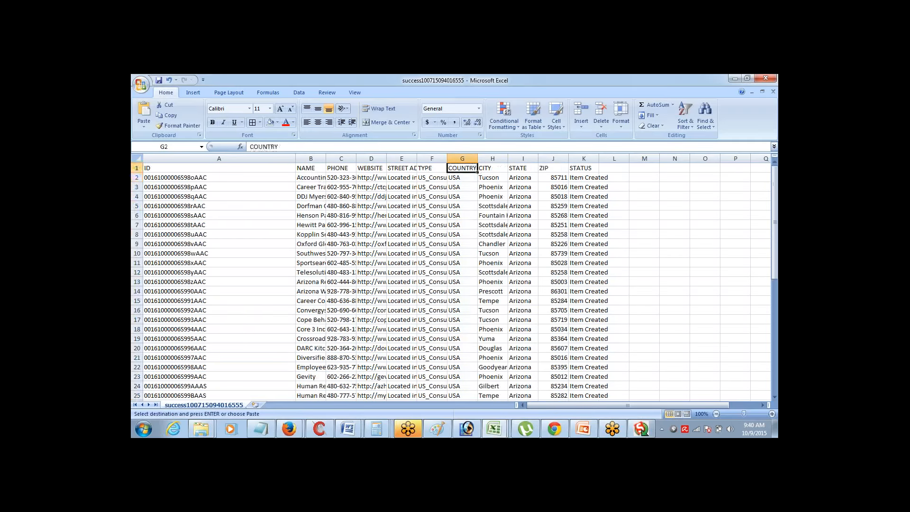
key(Down)
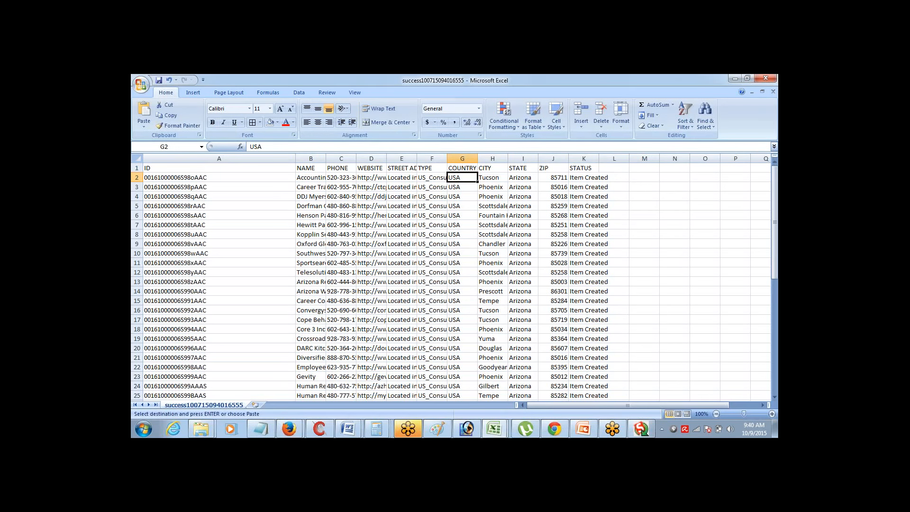
key(ctrl+shift+Down)
key(ctrl+shift+Up)
key(ctrl+shift+Down)
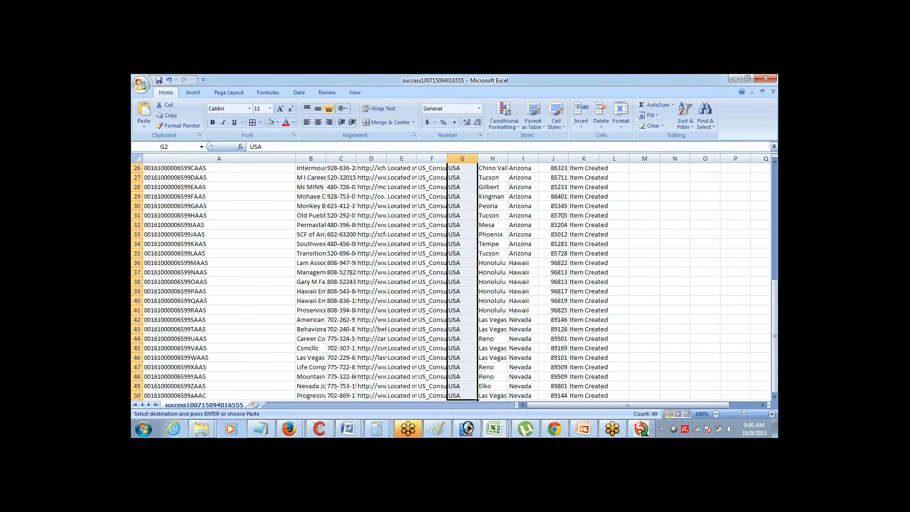
key(Up)
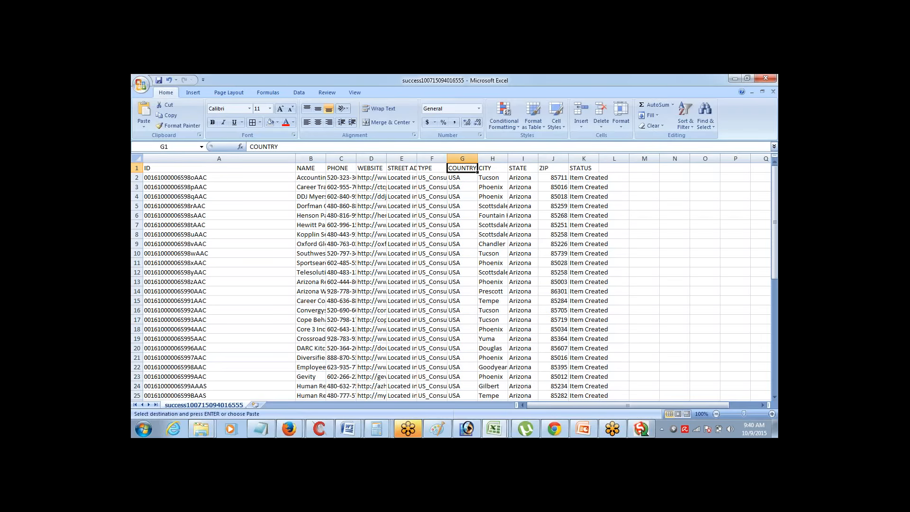
Create new workbook Book5 and paste the success file's ID column into A1
key(ctrl+n)
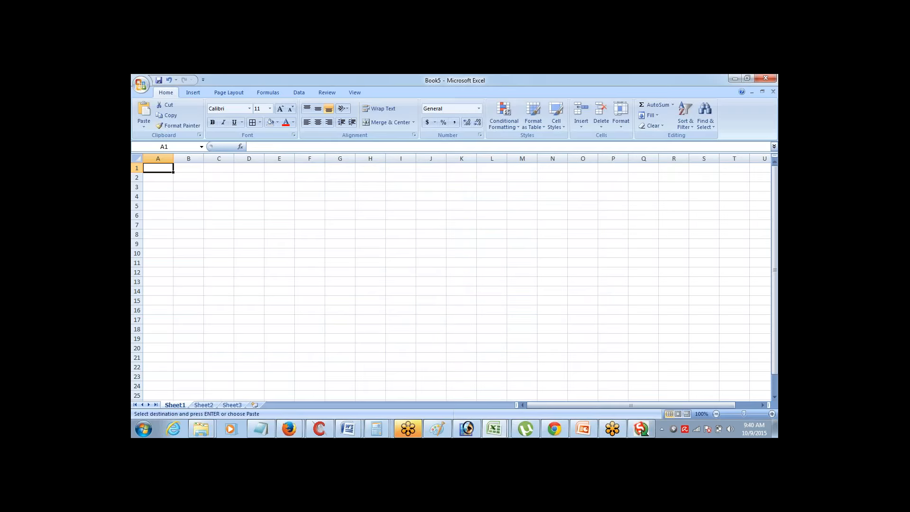
key(ctrl+Tab)
key(Left)
key(Left)
key(Left)
key(Left)
key(Left)
key(Left)
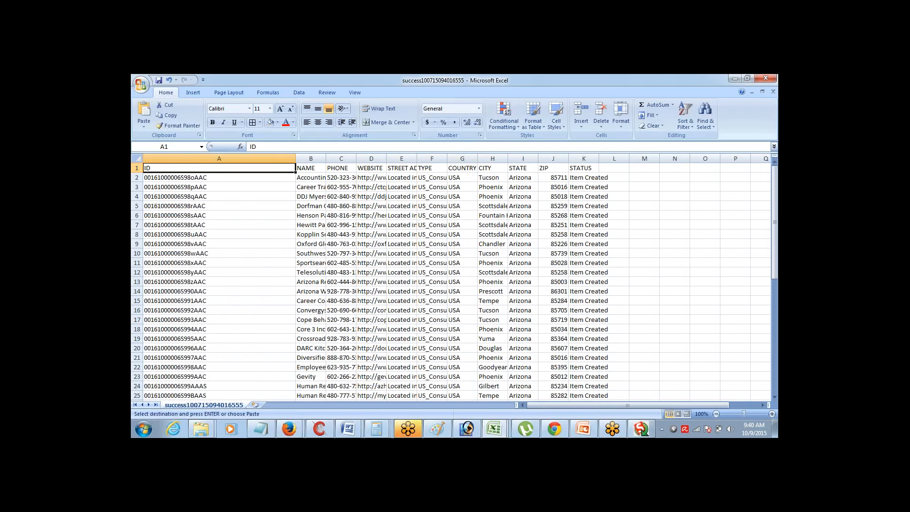
key(ctrl+shift+Down)
key(ctrl+c)
key(ctrl+Tab)
key(Down)
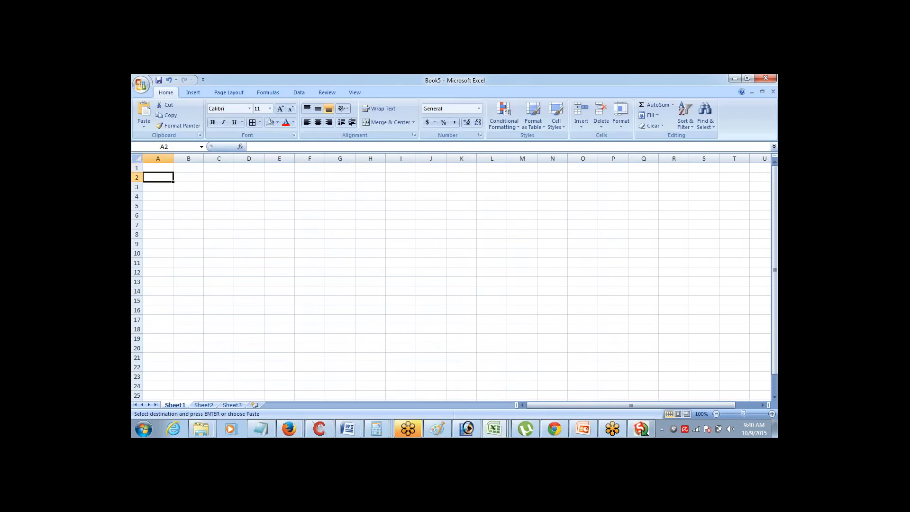
key(Up)
key(Return)
Copy the COUNTRY column, header through row 50, from the success results workbook
key(Right)
key(ctrl+Tab)
key(Up)
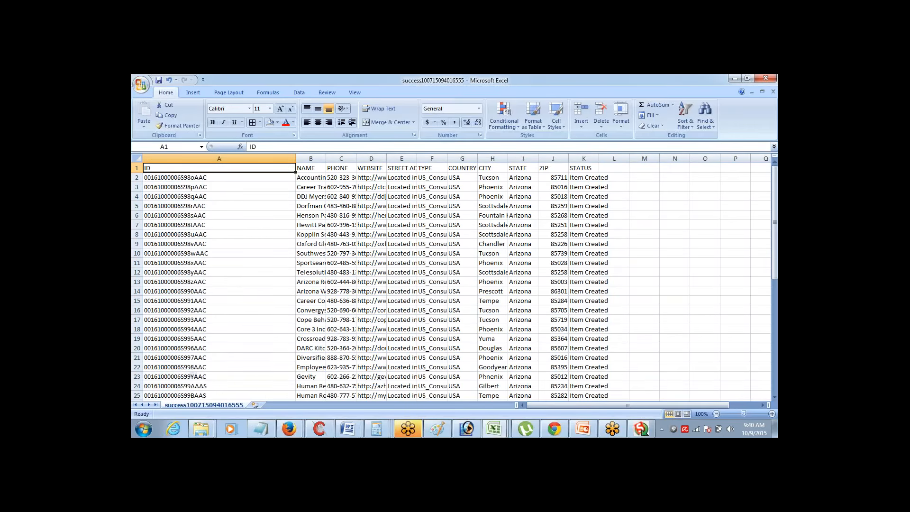
key(Right)
key(Right)
key(Right)
key(Right)
key(Right)
key(Right)
key(ctrl+shift+Down)
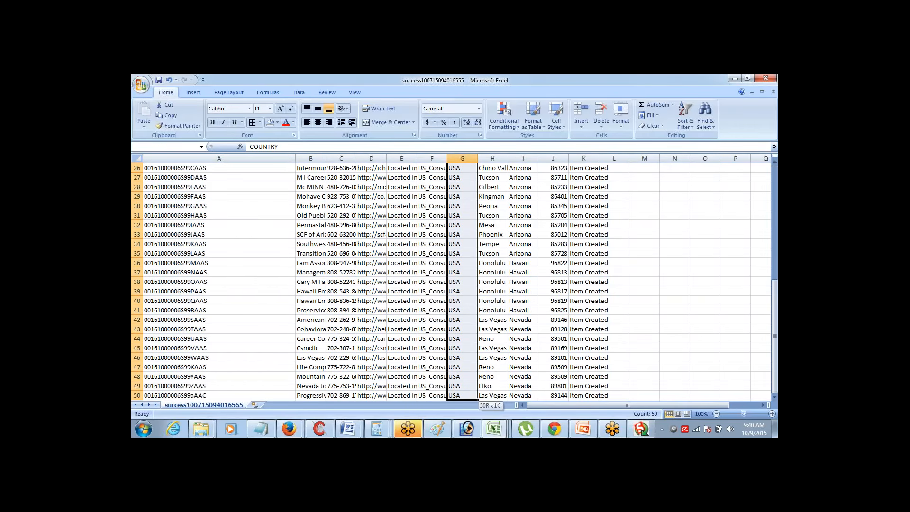
key(ctrl+c)
key(ctrl+Tab)
Paste the COUNTRY values into column B and widen column A to show full IDs
key(Up)
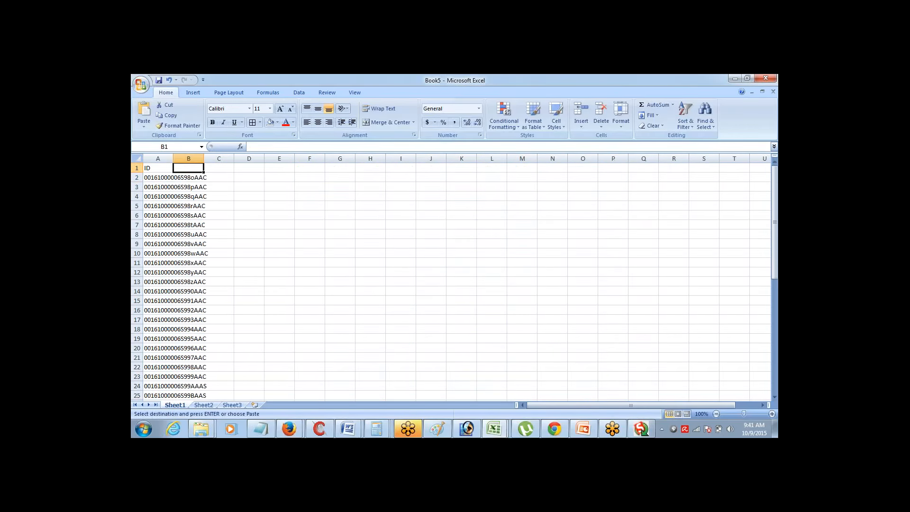
key(Return)
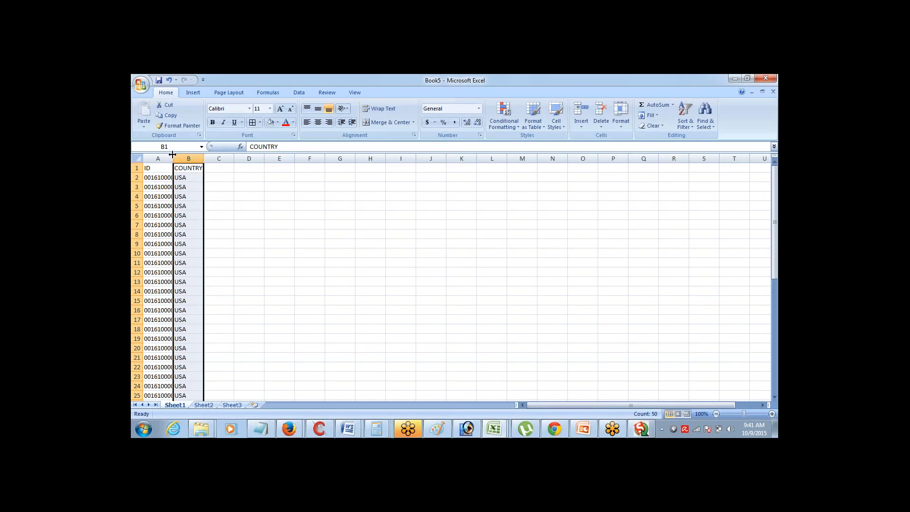
drag(172, 155, 338, 157)
Enter United States in B2 and fill it down through B50
click(309, 177)
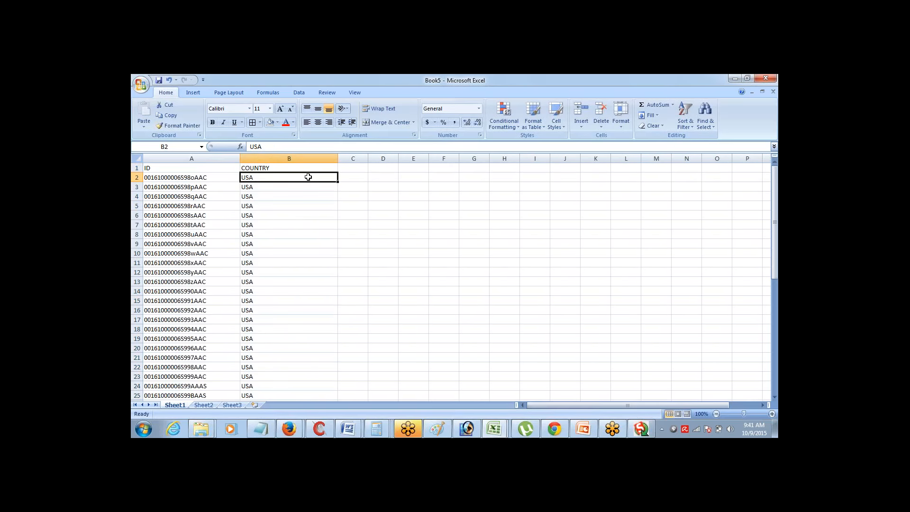
text(United STat)
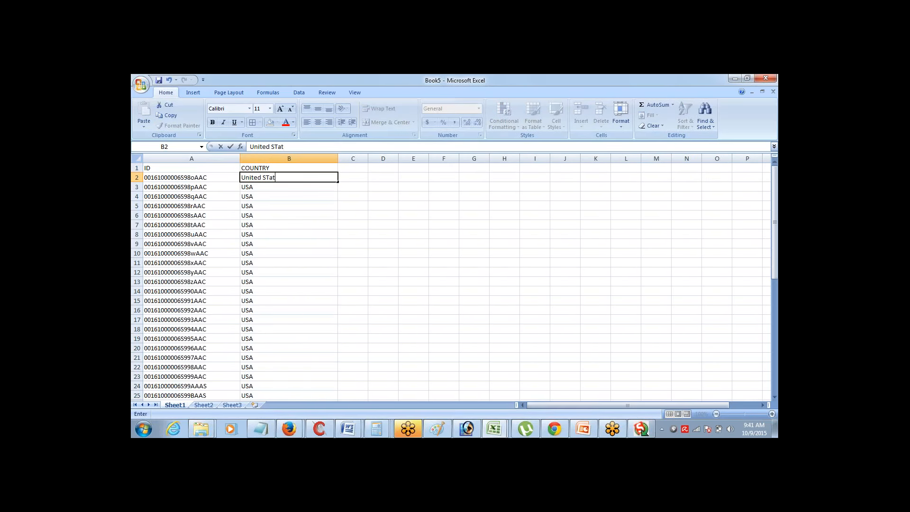
text(es)
key(Tab)
key(Return)
key(Up)
key(ctrl+shift+Down)
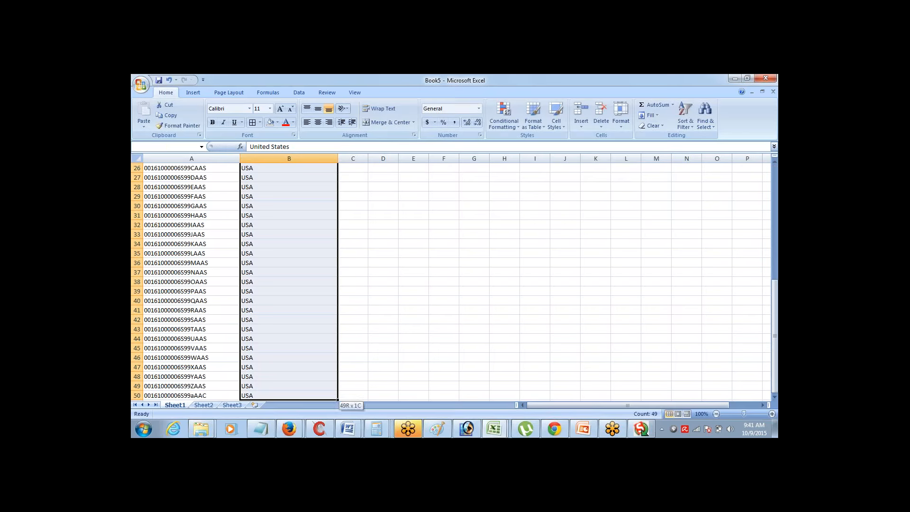
key(ctrl+d)
Verify the ID and COUNTRY columns both run from the header down to row 50
key(ctrl+Up)
key(Left)
key(shift+Right)
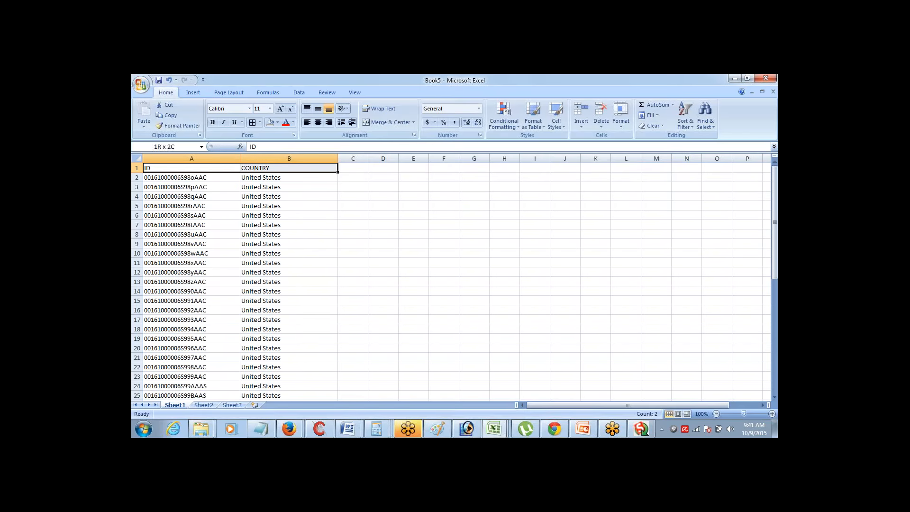
key(Down)
key(ctrl+shift+Down)
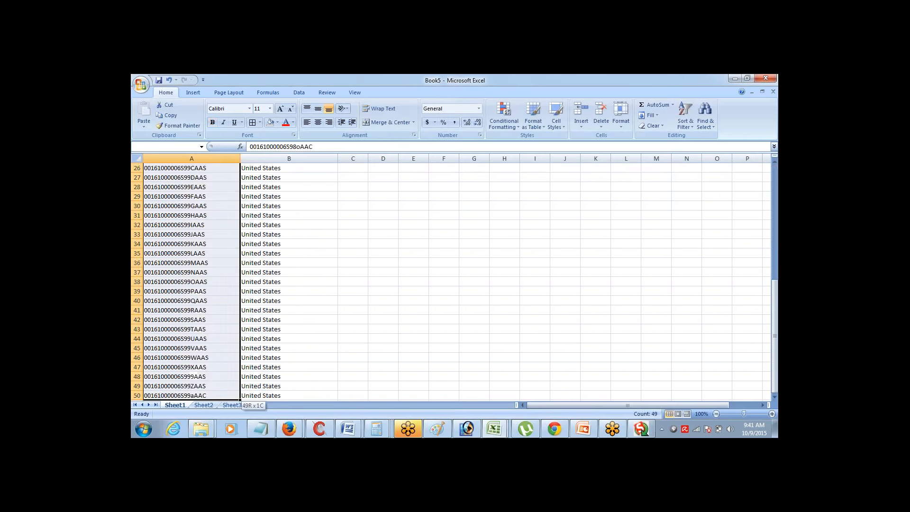
key(ctrl+Up)
key(Down)
key(Right)
key(ctrl+shift+Down)
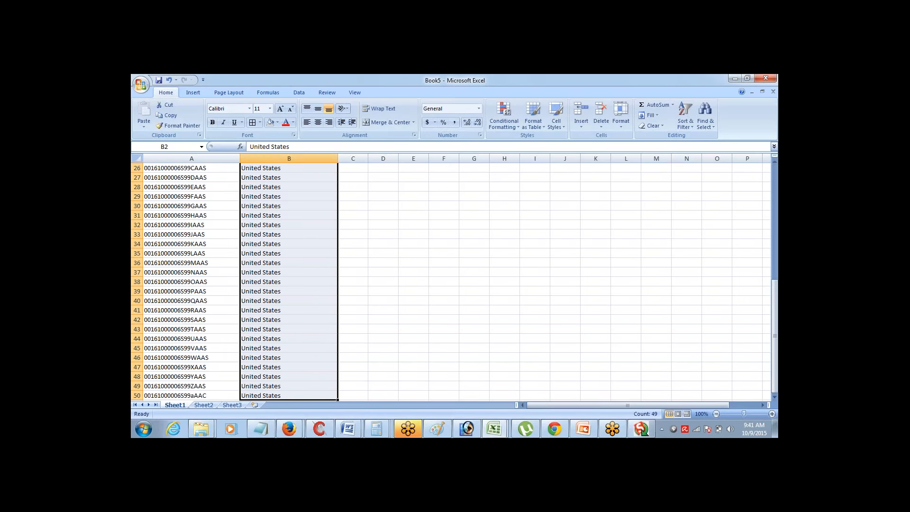
key(ctrl+Up)
key(Left)
key(shift+Right)
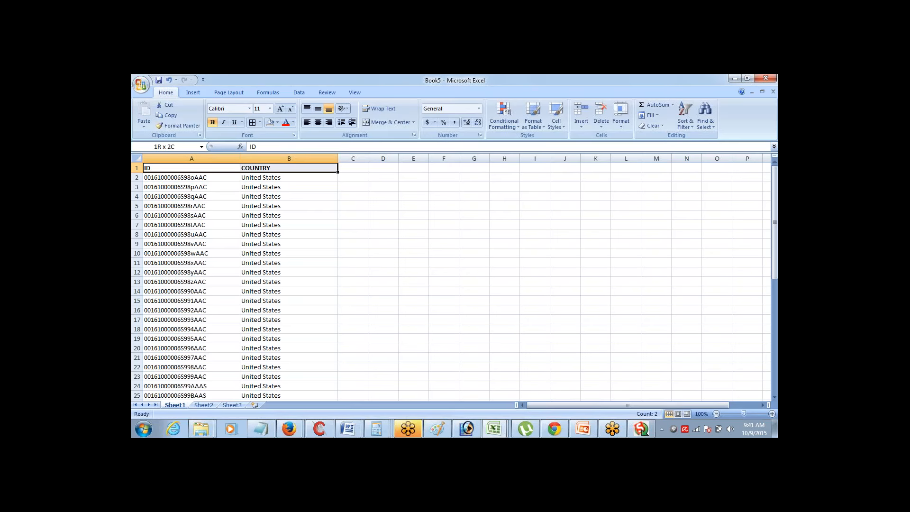
key(ctrl+shift+Down)
key(ctrl+Up)
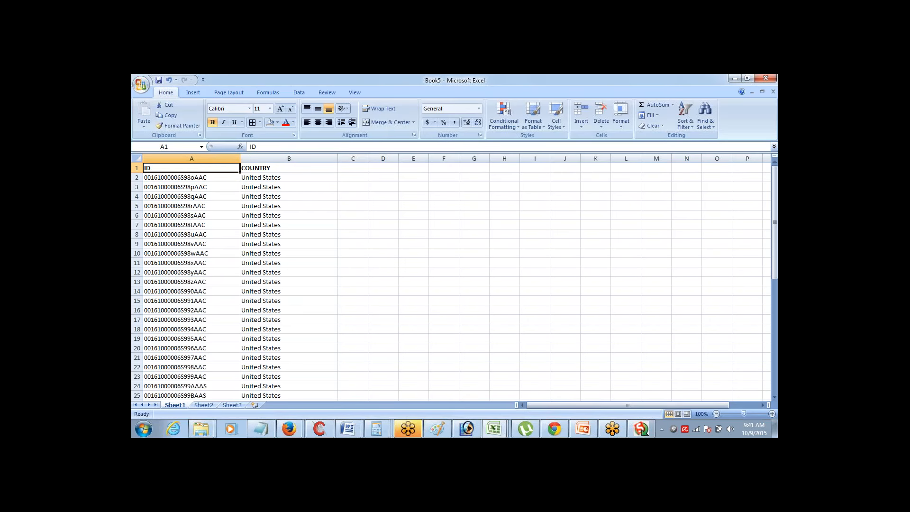
key(Down)
key(Up)
key(ctrl+shift+Down)
key(Down)
key(ctrl+shift+Down)
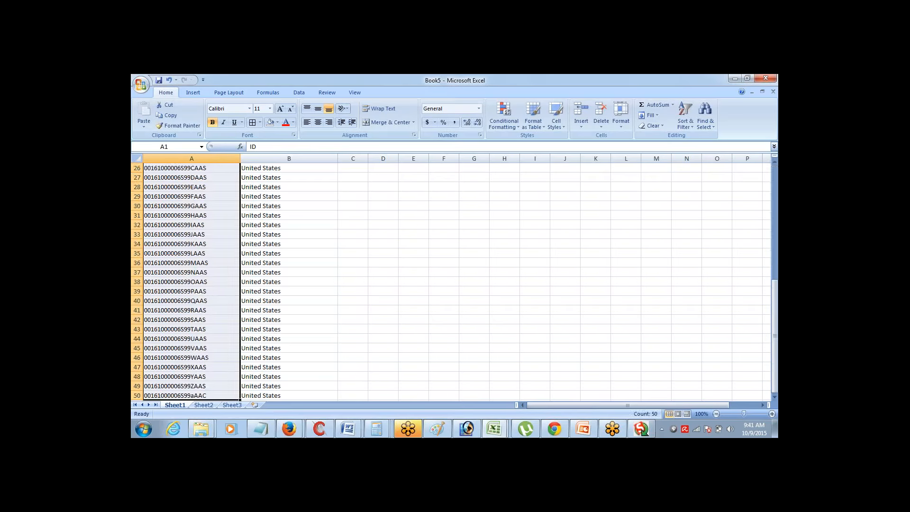
key(ctrl+shift+Up)
key(Down)
key(Up)
key(Right)
key(ctrl+shift+Down)
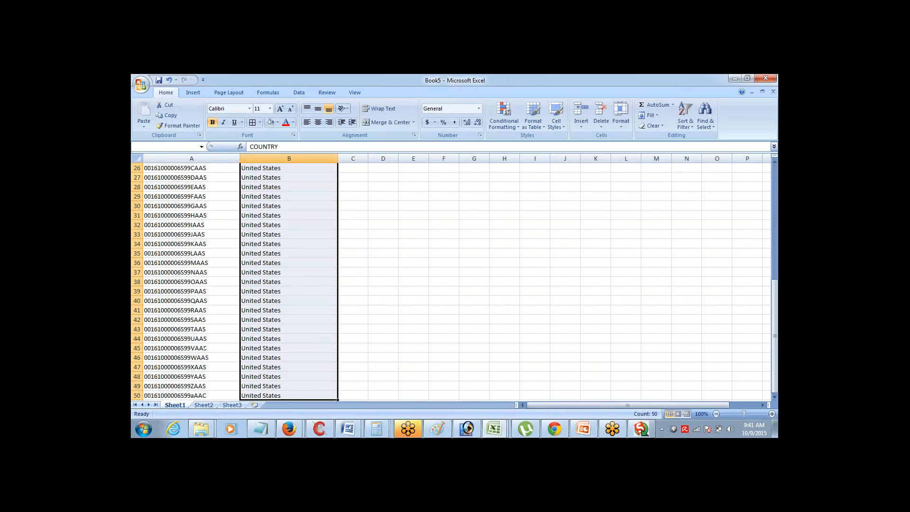
key(ctrl+shift+Up)
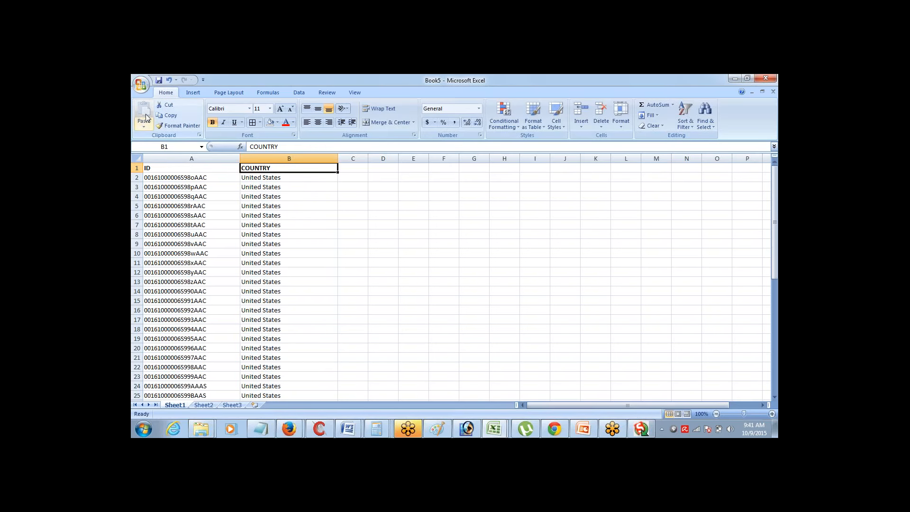
Save Book5 as Update_Records in CSV (Comma delimited) format, keeping the CSV format
click(143, 90)
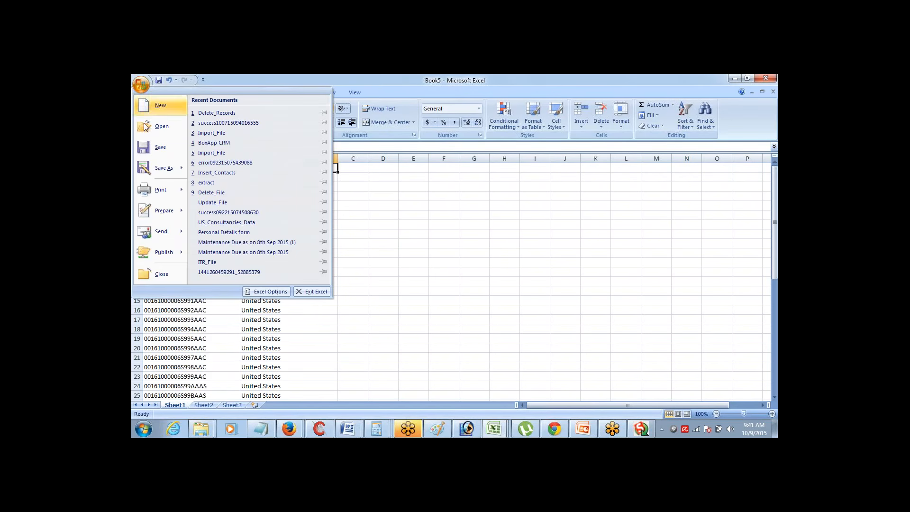
click(158, 170)
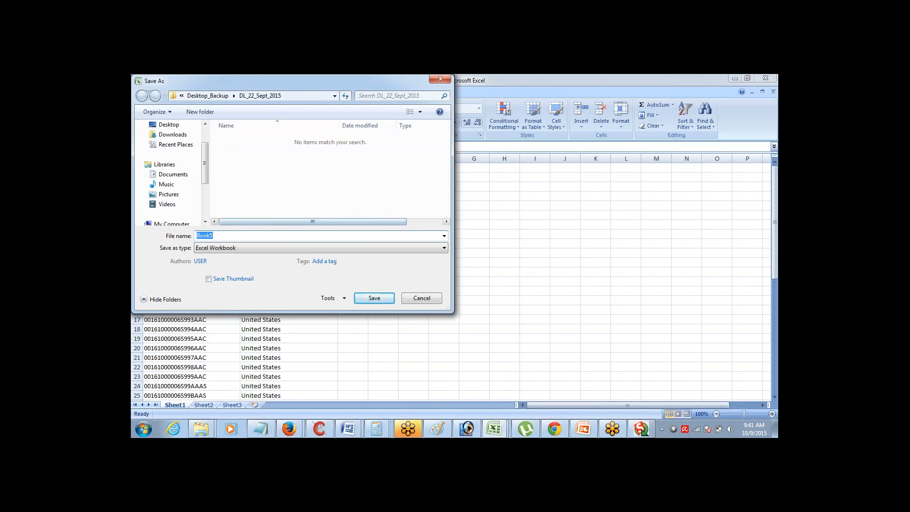
text(Up)
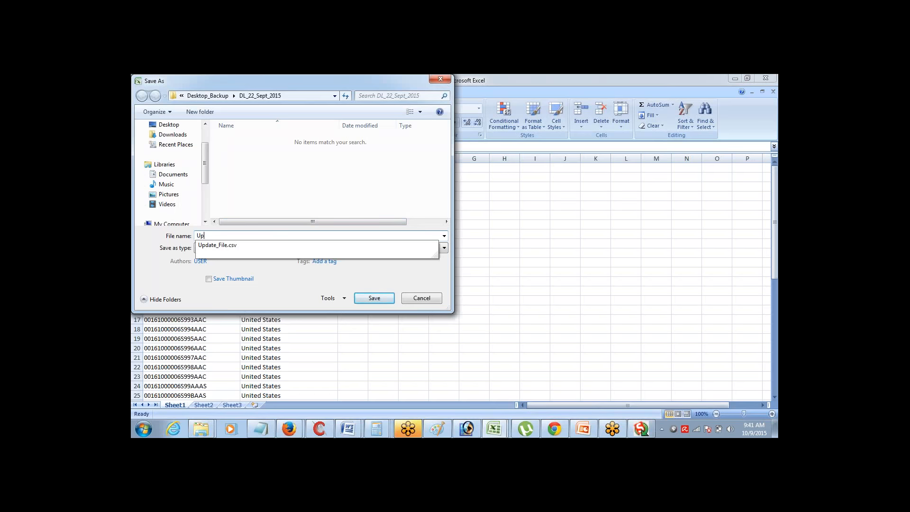
text(date_Records)
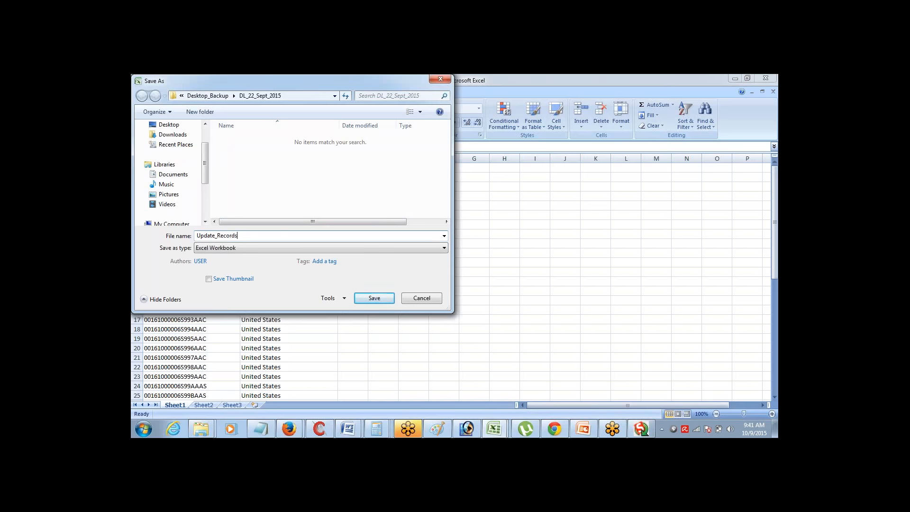
key(Tab)
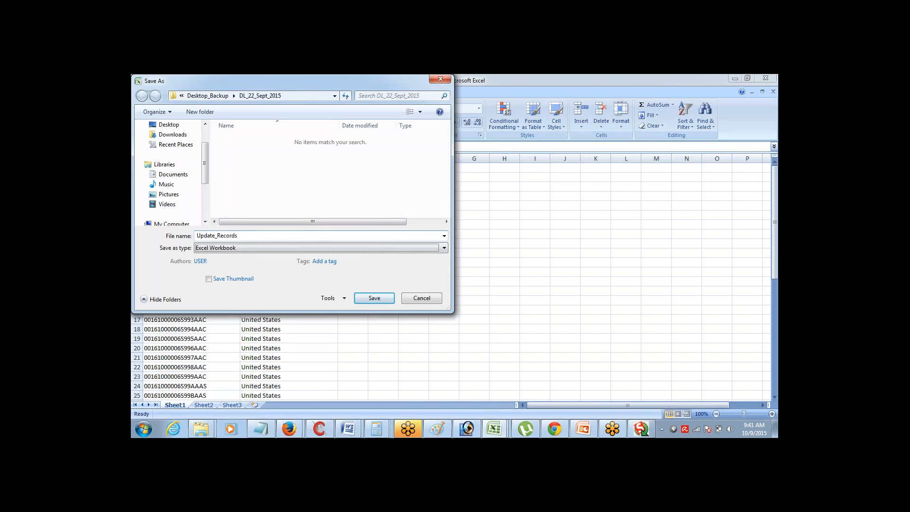
click(286, 251)
click(286, 177)
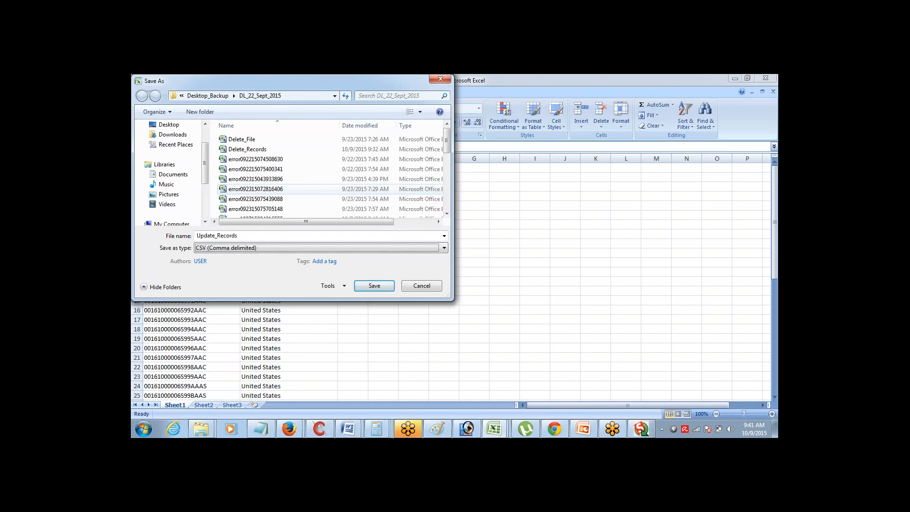
click(374, 286)
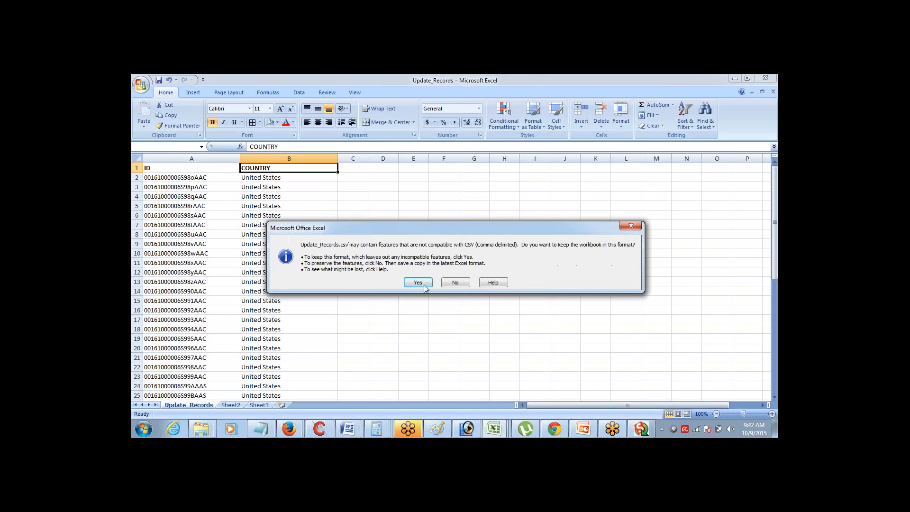
click(424, 284)
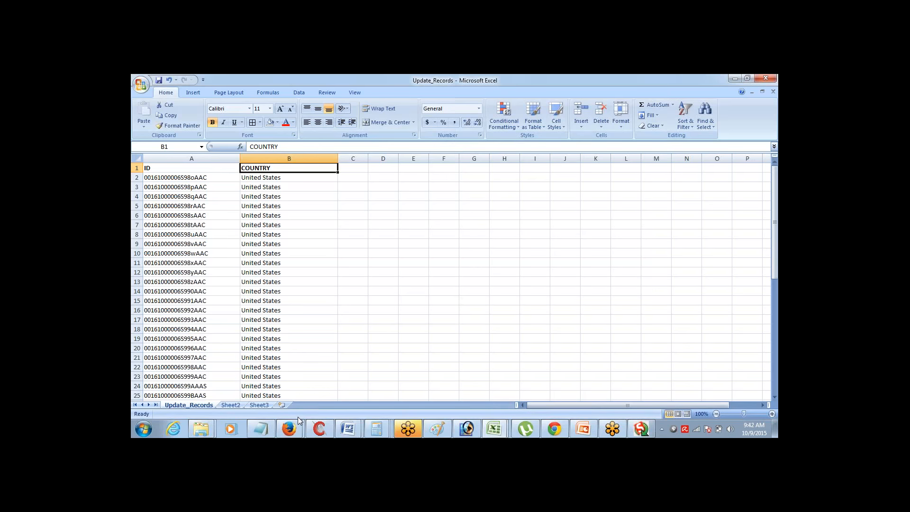
Dismiss the delete results and start an Update on the Account object
click(641, 429)
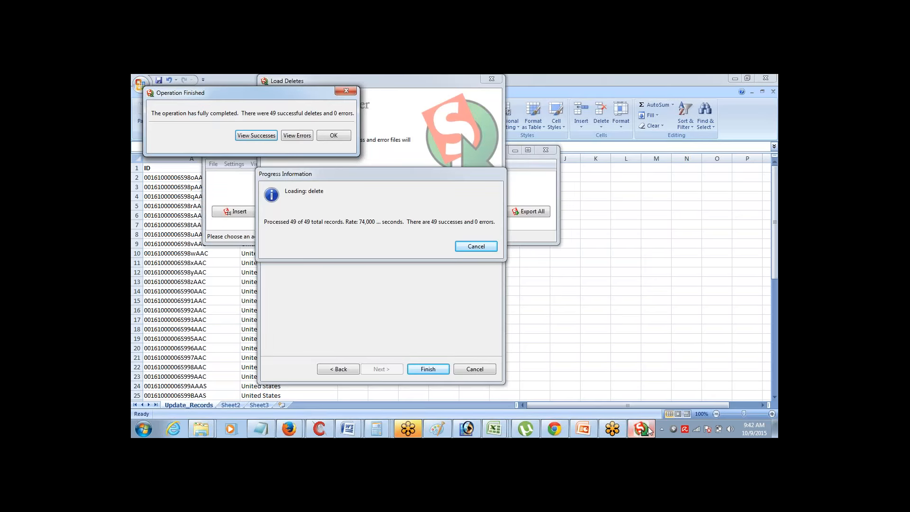
click(340, 137)
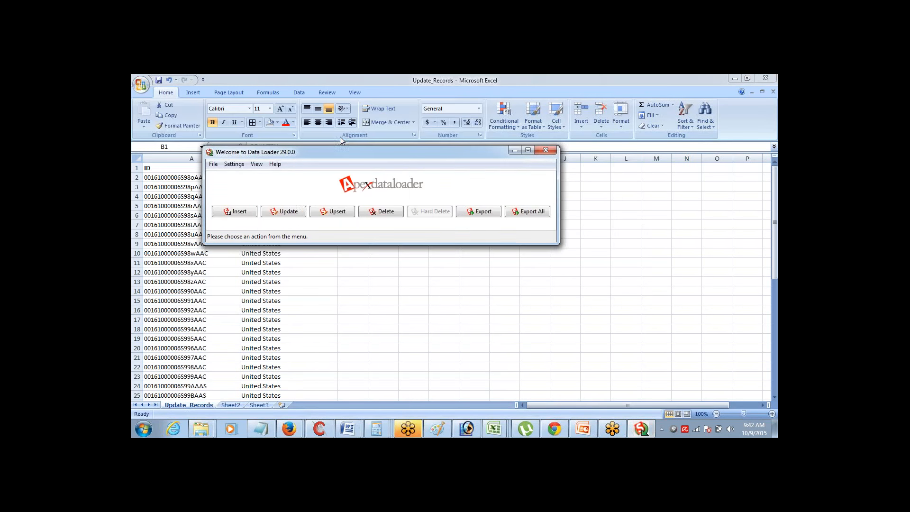
click(288, 212)
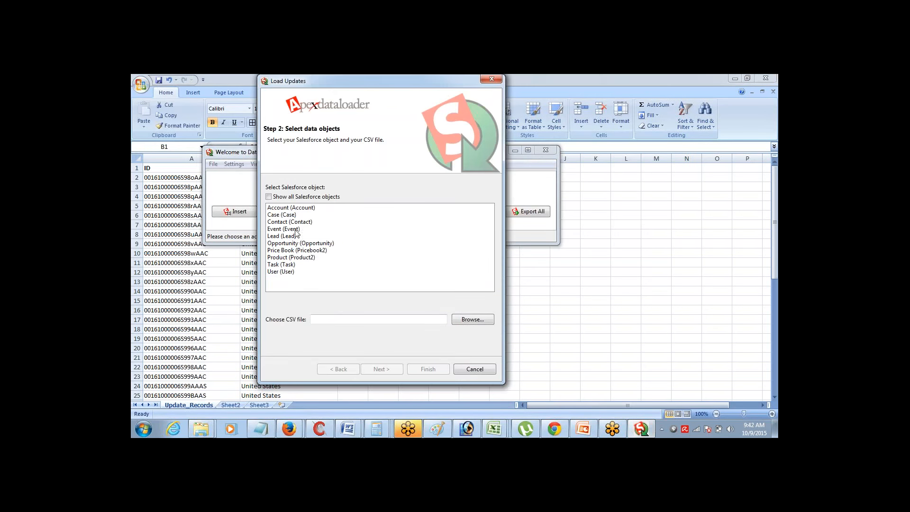
click(294, 211)
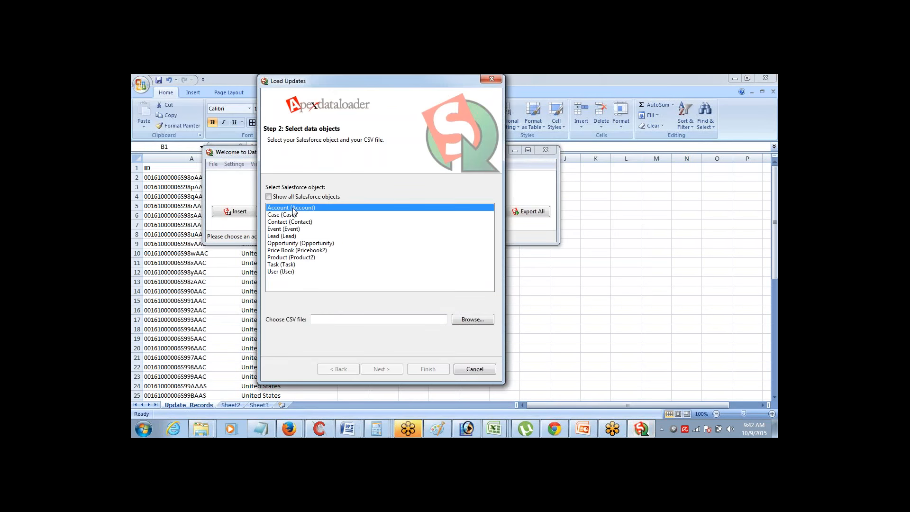
Load Update_Records.csv, acknowledge its 49 records, and bring up the field mapping editor
click(477, 321)
click(398, 214)
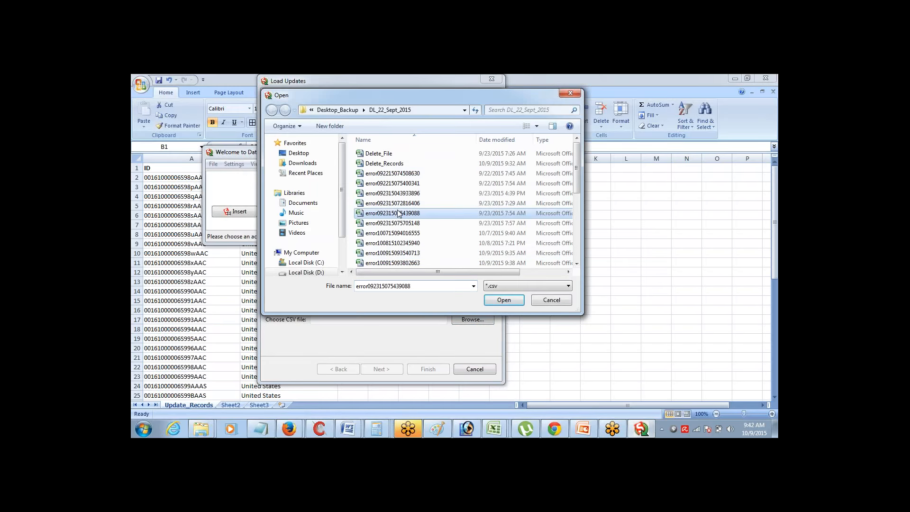
scroll(398, 214, down, 1)
double_click(384, 262)
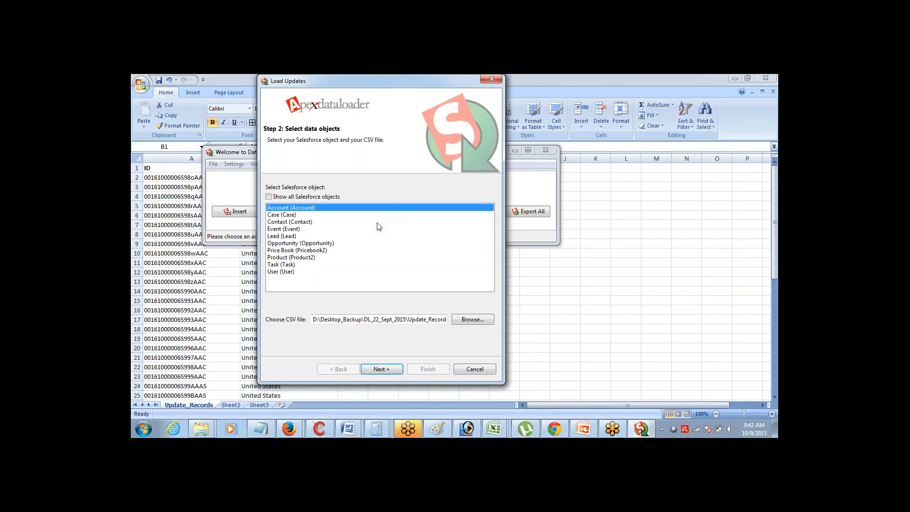
click(382, 369)
click(356, 169)
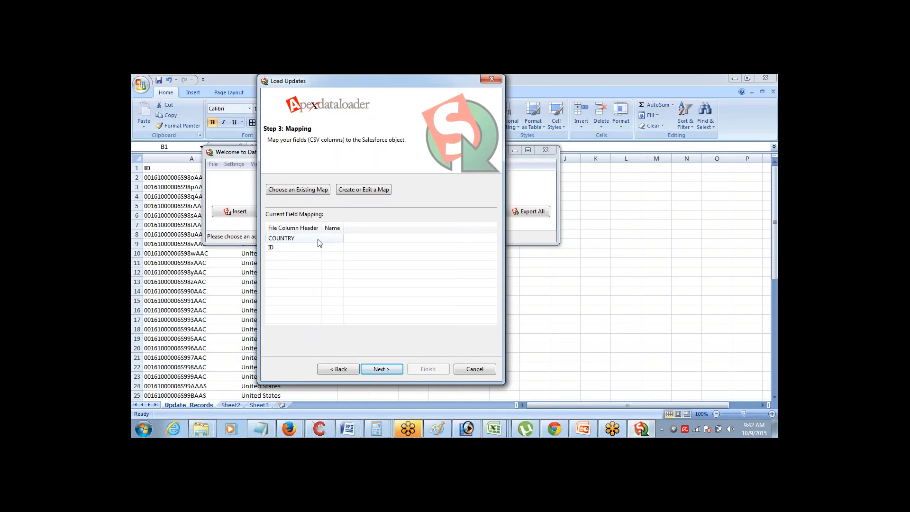
click(353, 190)
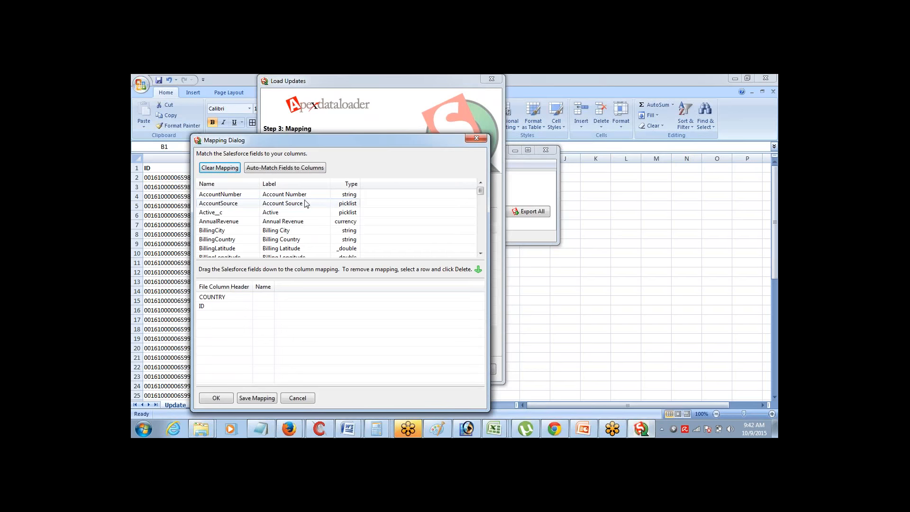
Drag BillingCountry onto the COUNTRY column in the Mapping Dialog, keeping ID mapped to Id, and confirm
click(279, 207)
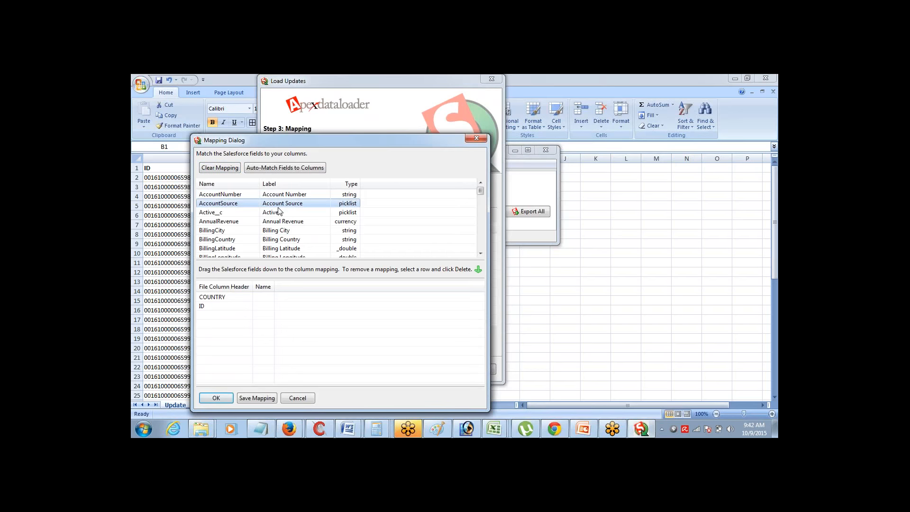
scroll(280, 212, down, 5)
drag(253, 195, 260, 307)
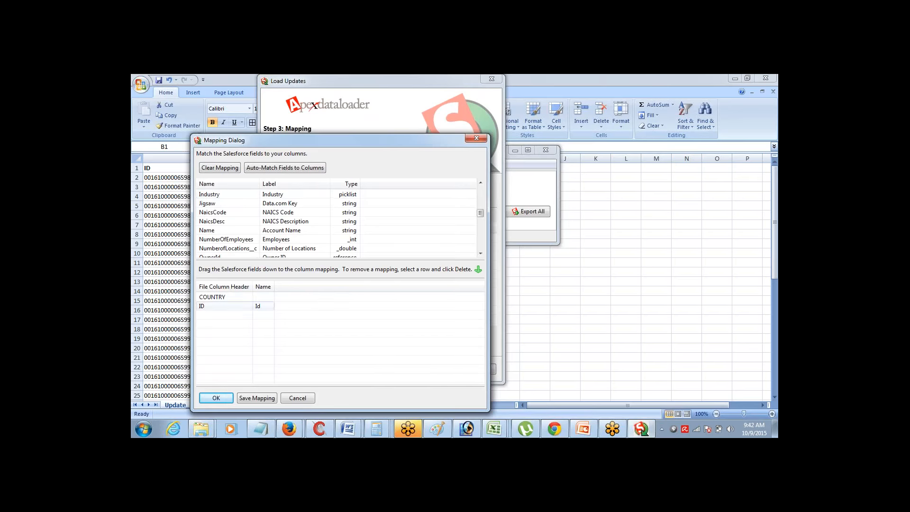
click(243, 195)
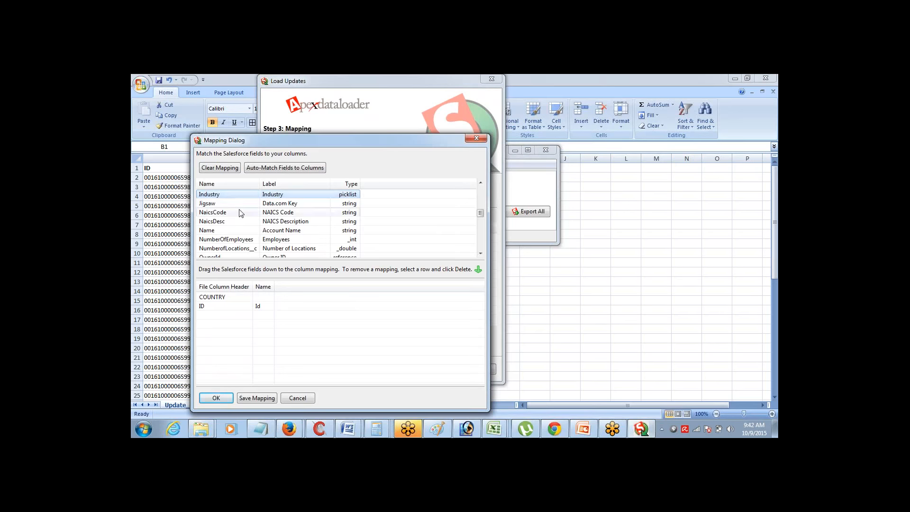
click(221, 204)
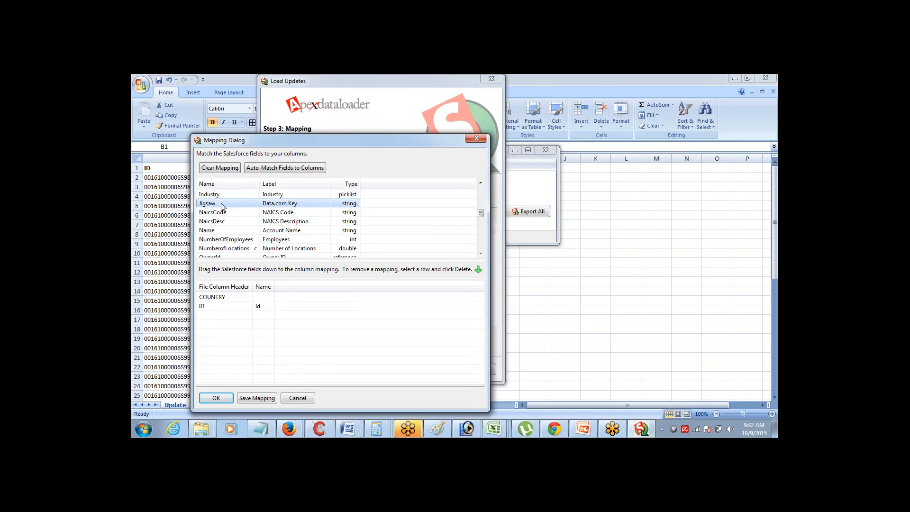
key(Down)
key(Down)
key(Down)
key(Down)
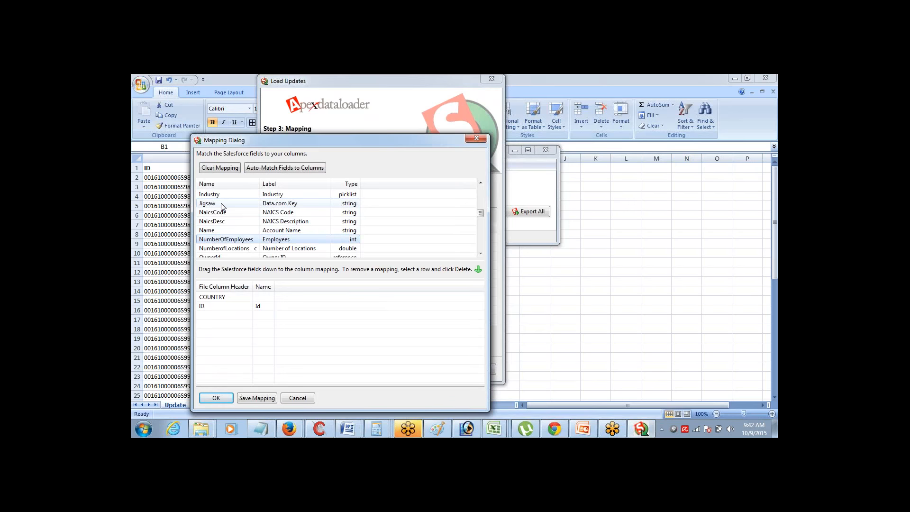
key(Page_Down)
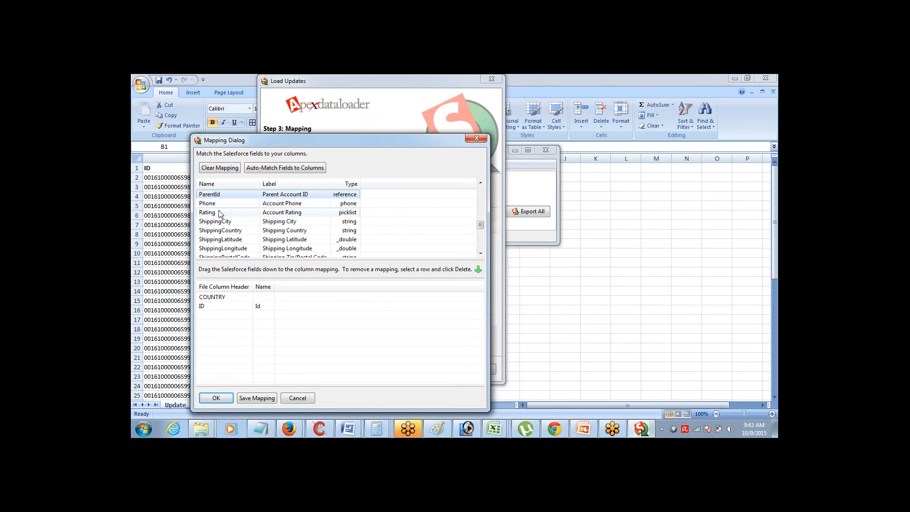
key(Page_Up)
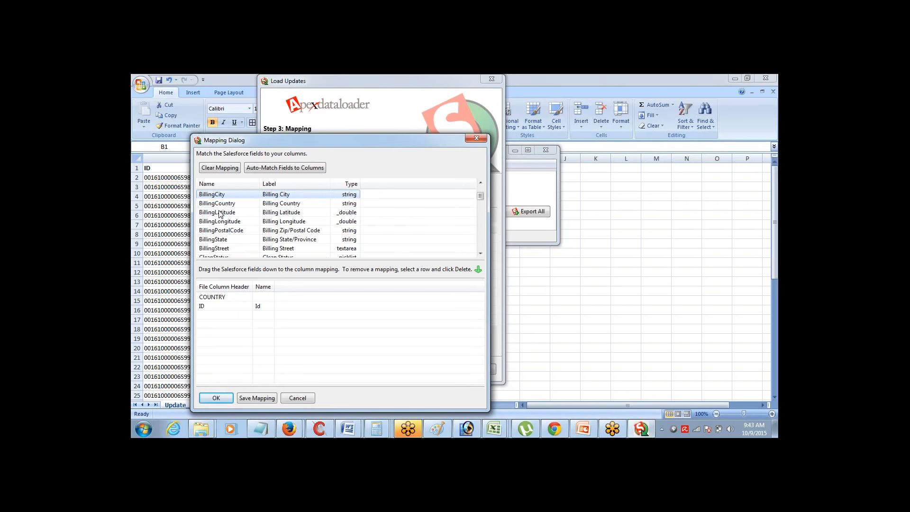
click(289, 204)
drag(289, 205, 265, 298)
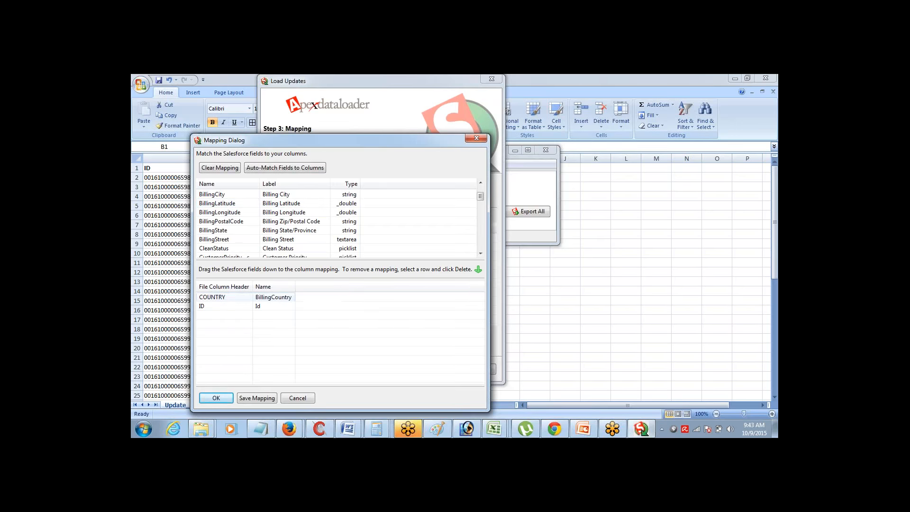
click(216, 397)
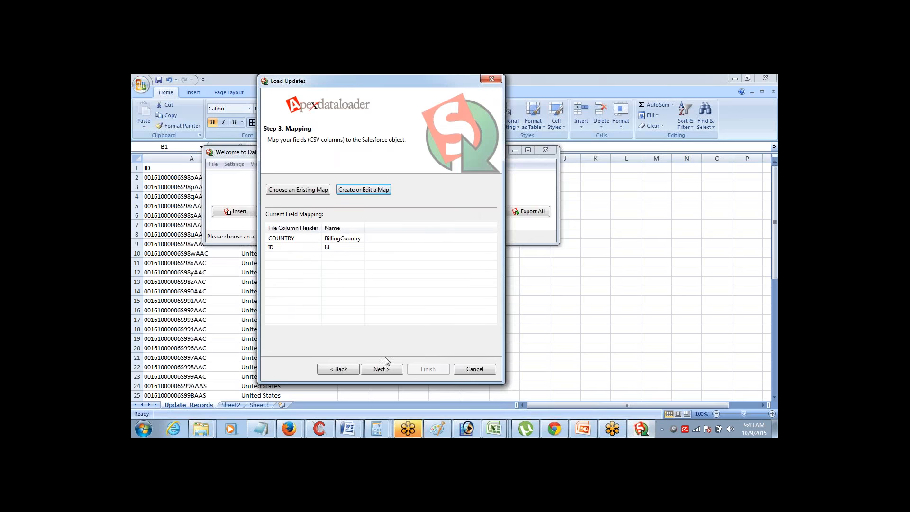
Run the update on all 49 account records, accept the warning, and open the success list
click(381, 368)
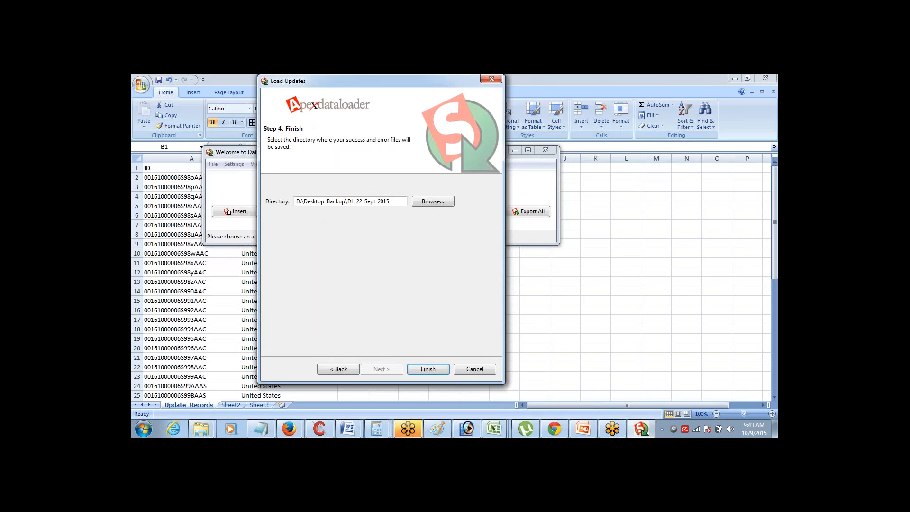
click(417, 369)
click(495, 286)
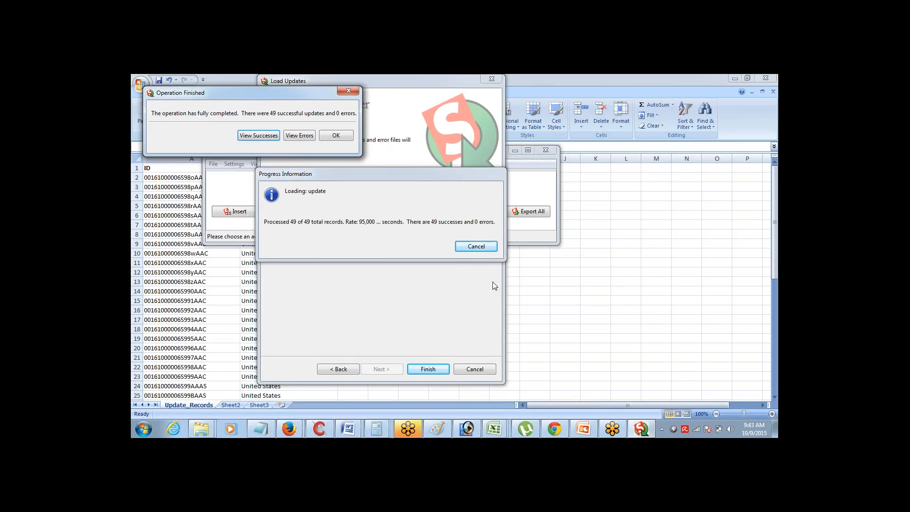
click(259, 136)
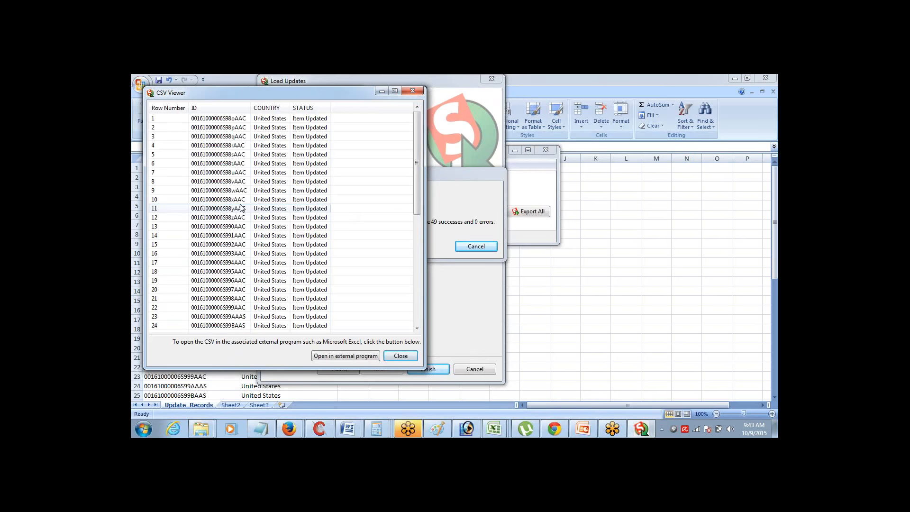
Close the success list and dismiss the Operation Finished message
click(767, 249)
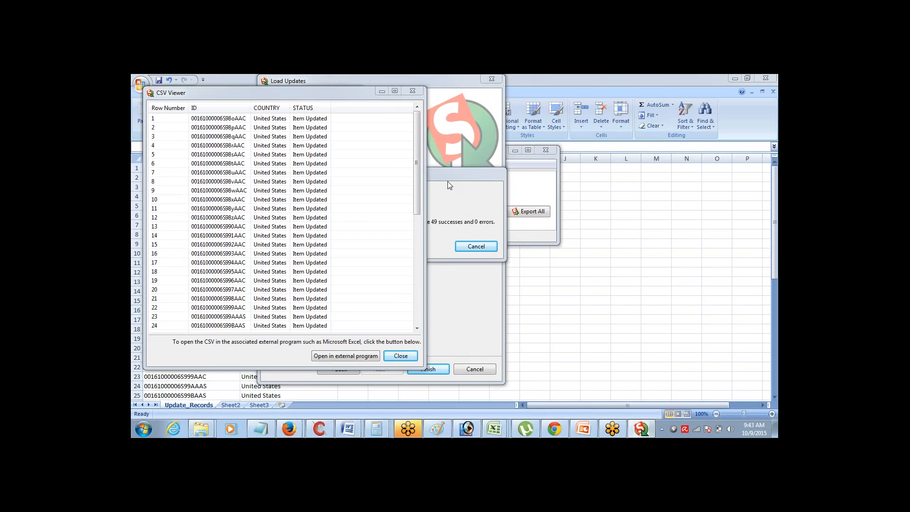
click(401, 356)
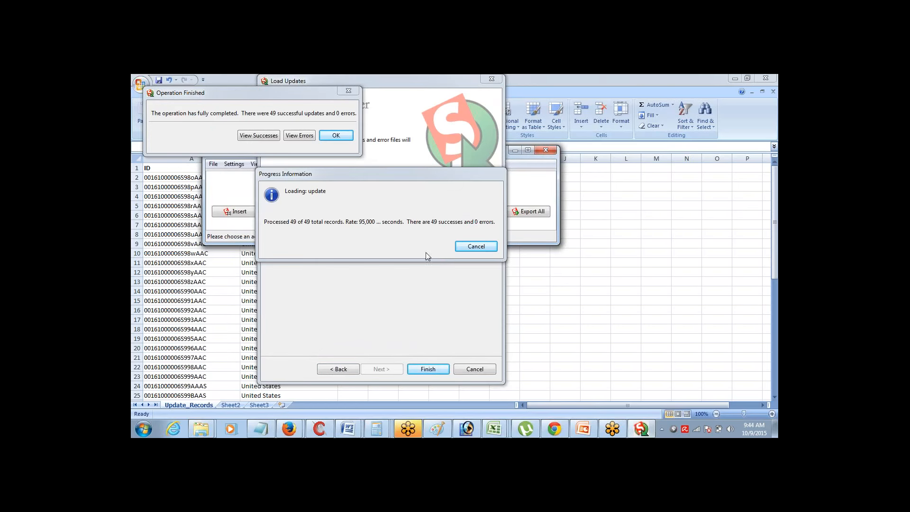
click(342, 138)
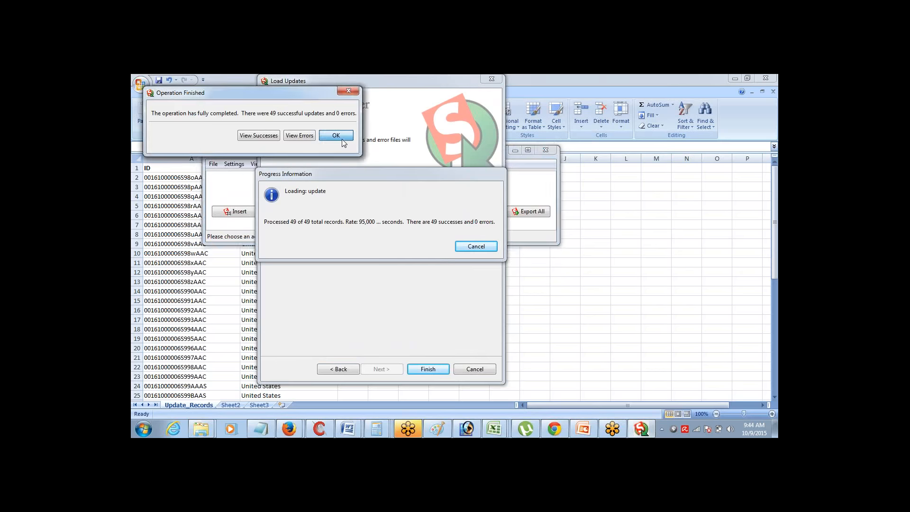
Reposition the Data Loader window and bring the Notepad notes to the front
drag(348, 151, 277, 129)
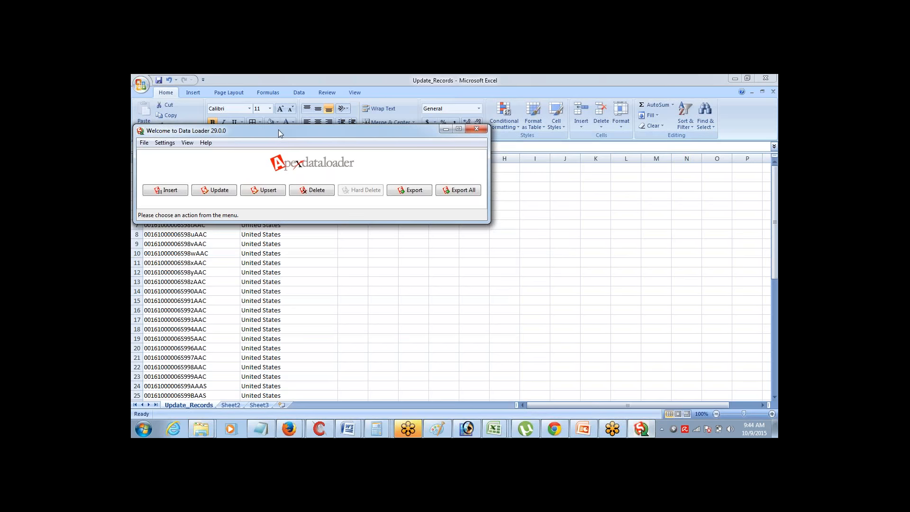
drag(278, 129, 283, 132)
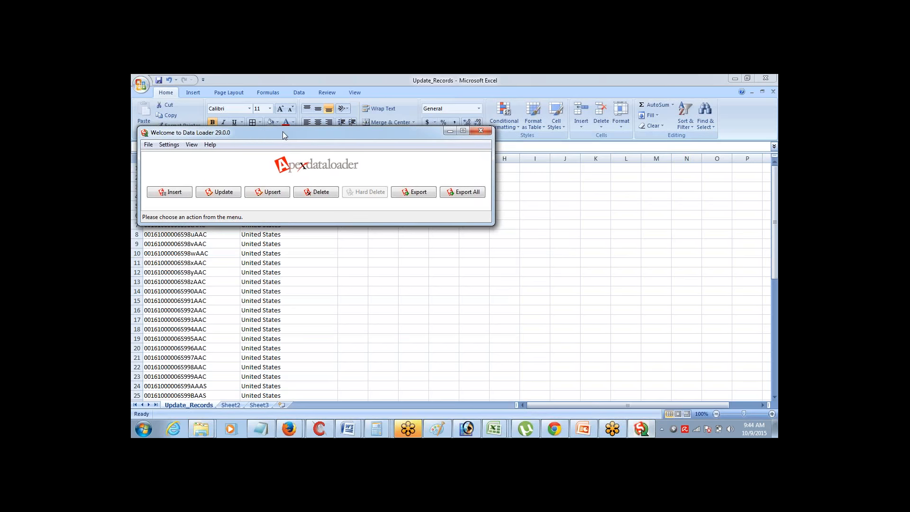
click(267, 431)
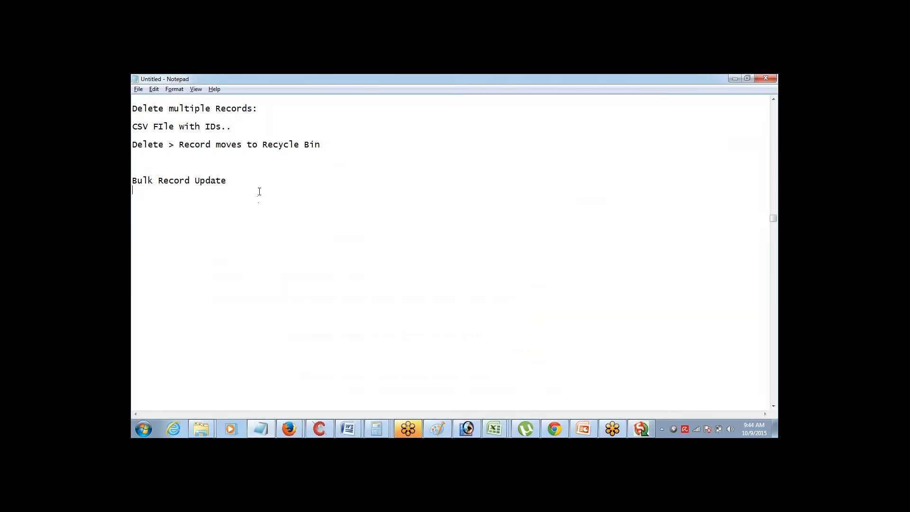
Add an 'Export:' line below 'Bulk Record Update' in the Notepad notes
key(Return)
text(Export:)
Start a new Data Loader export of Account records
mouse_move(558, 429)
click(651, 429)
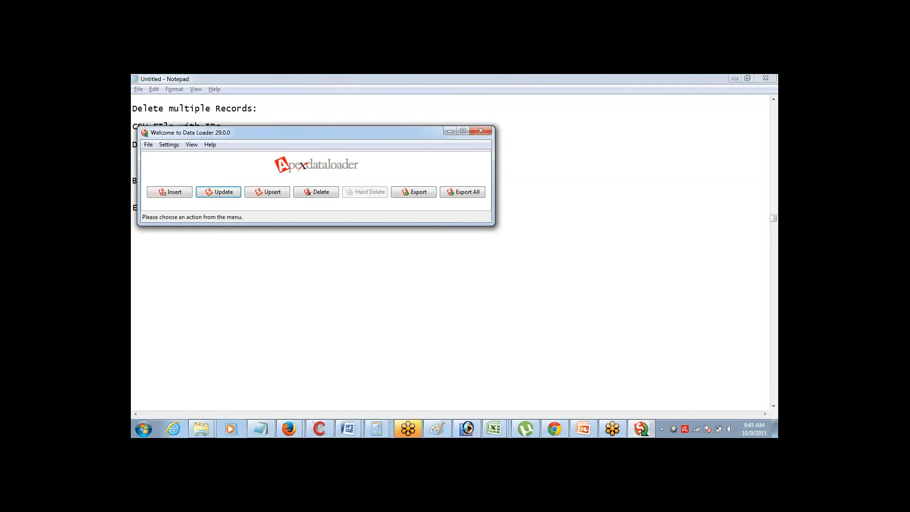
click(424, 194)
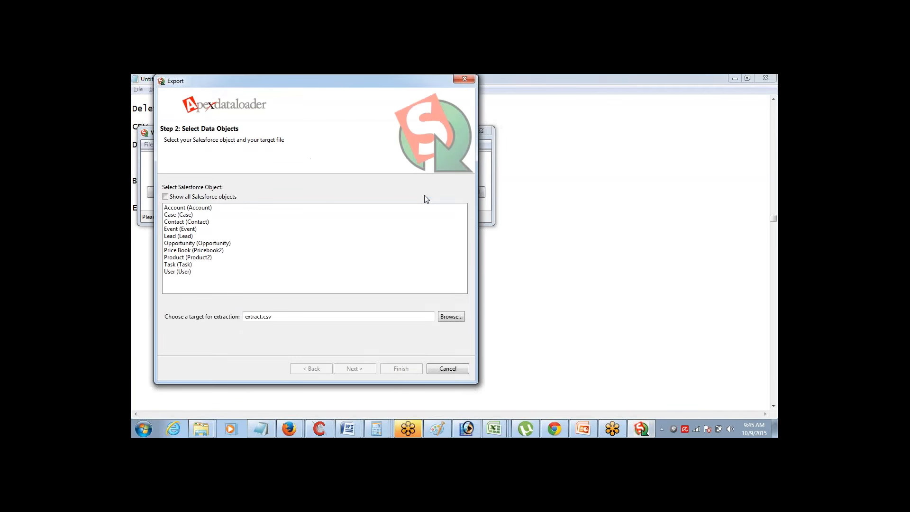
click(252, 208)
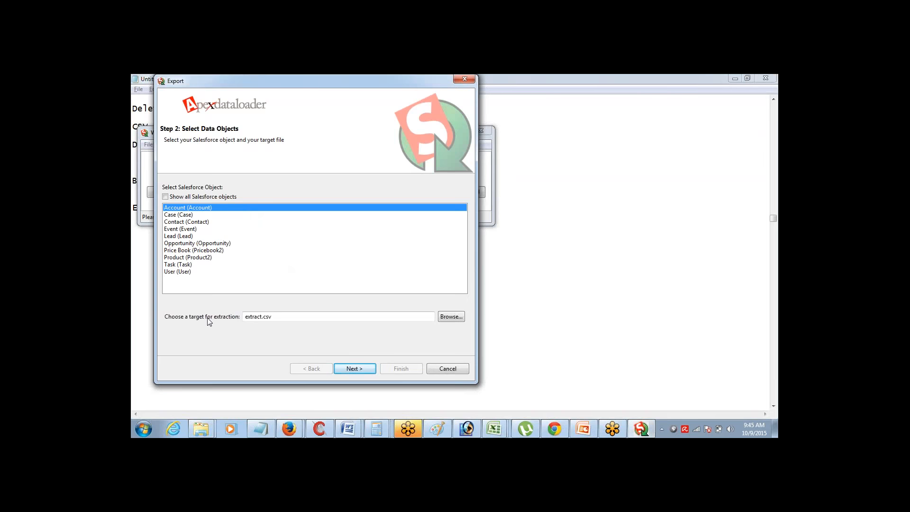
Save the export to a new extract8oct.csv instead of replacing extract.csv, and continue to the query
click(452, 316)
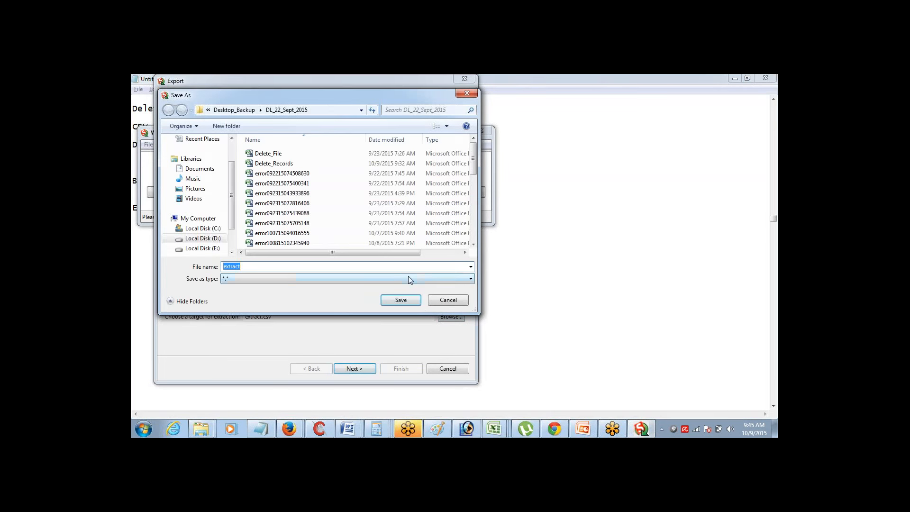
click(411, 305)
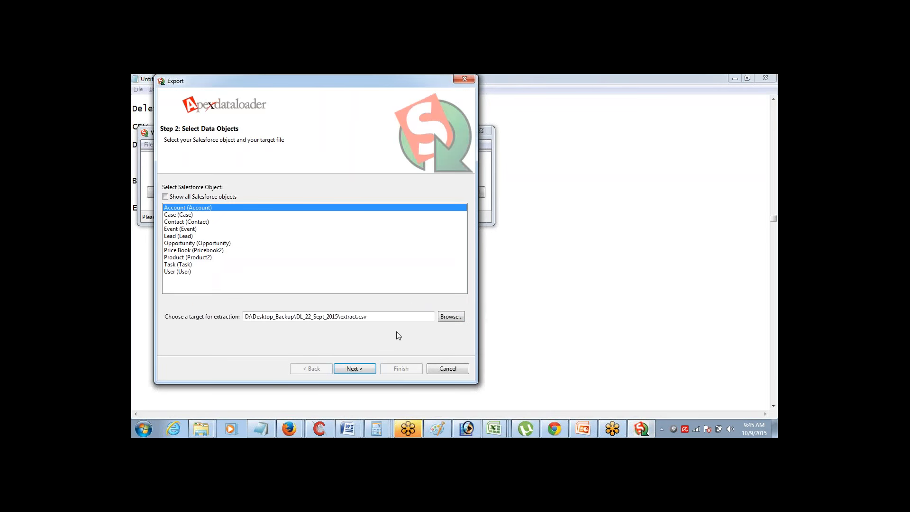
click(370, 369)
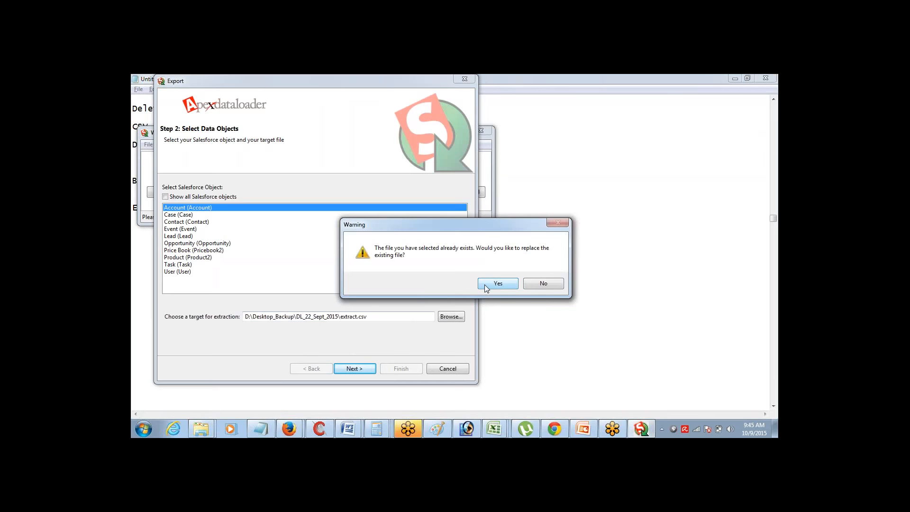
click(550, 283)
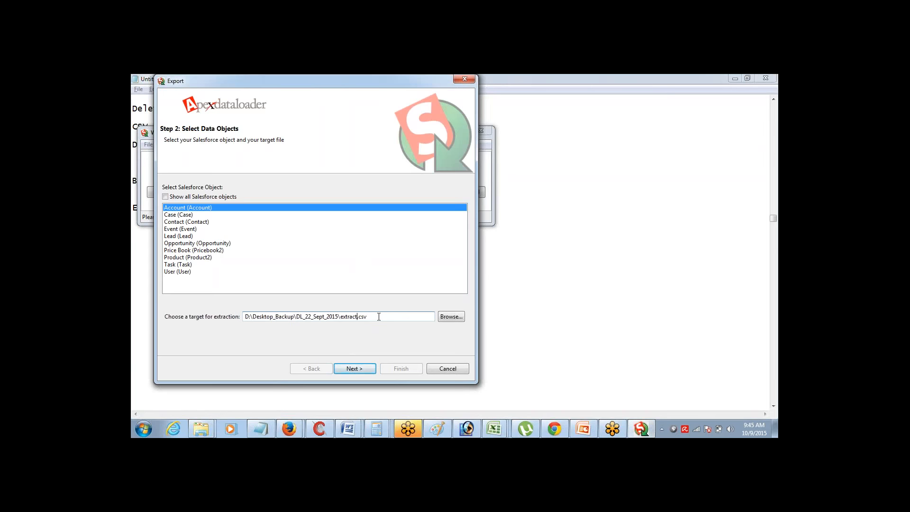
text(8oct)
click(366, 372)
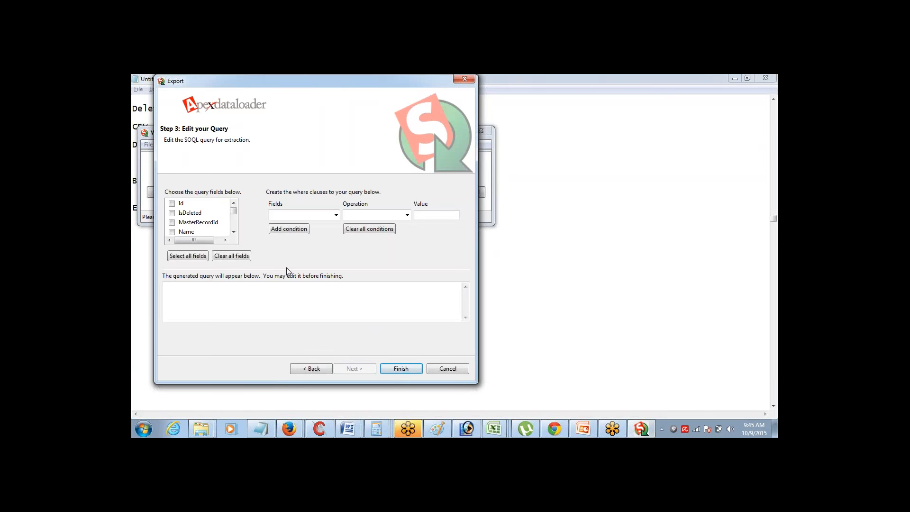
Tick Id, Name, Type, BillingCity and BillingCountry as the Account export query fields
click(173, 204)
click(172, 232)
click(234, 233)
click(233, 233)
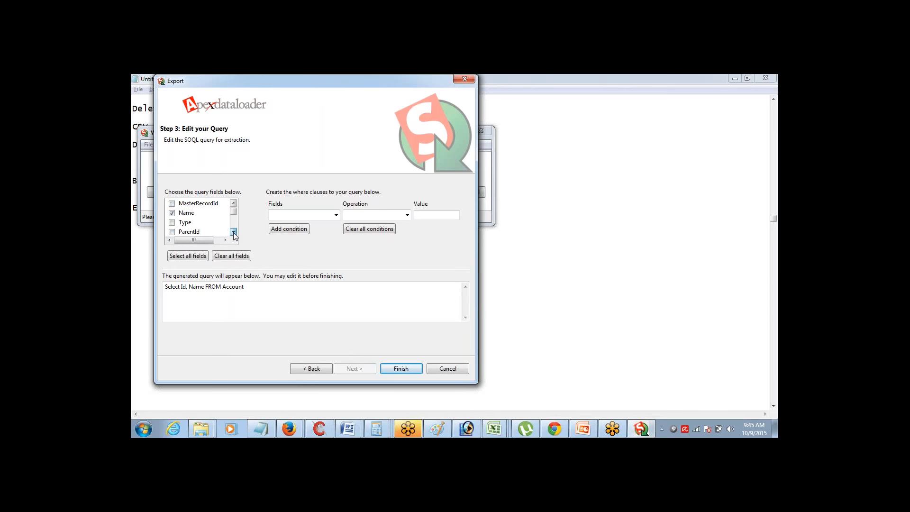
click(233, 233)
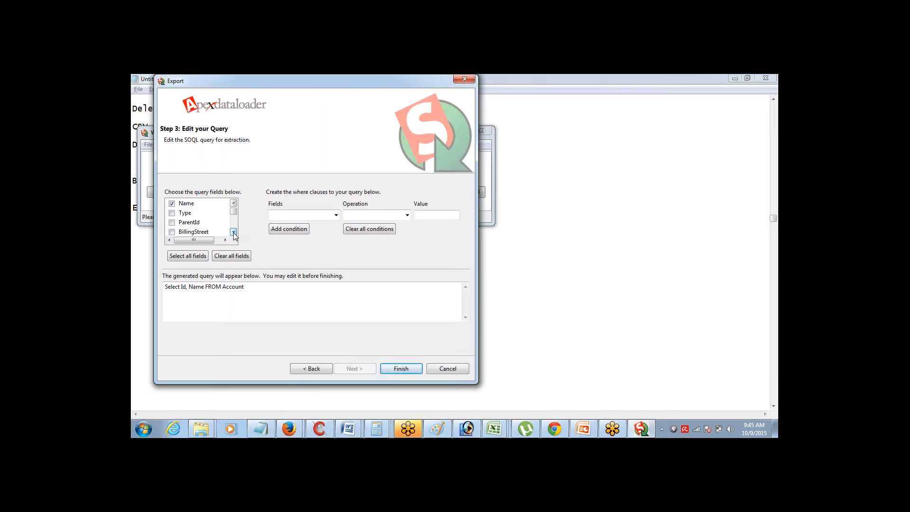
click(171, 212)
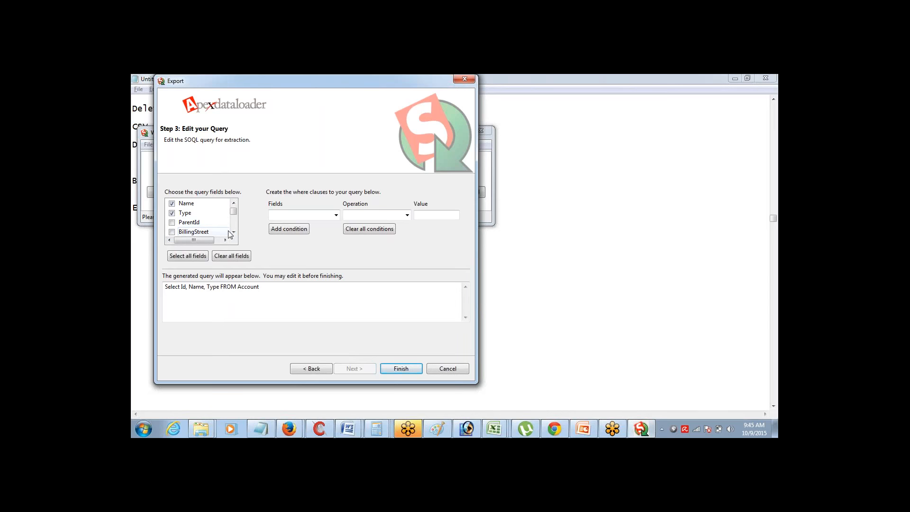
click(234, 233)
click(233, 233)
click(234, 232)
click(233, 232)
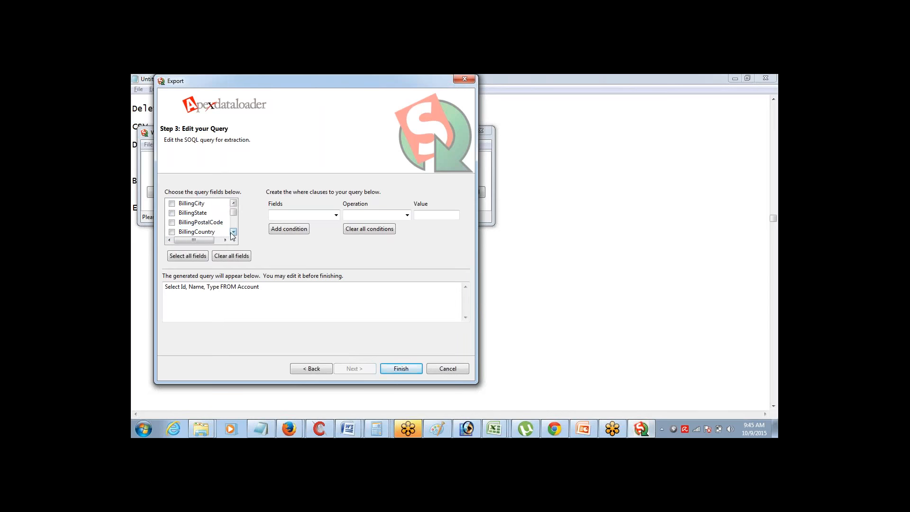
click(171, 232)
click(172, 203)
mouse_move(236, 211)
mouse_down()
mouse_move(236, 224)
mouse_move(237, 204)
mouse_up()
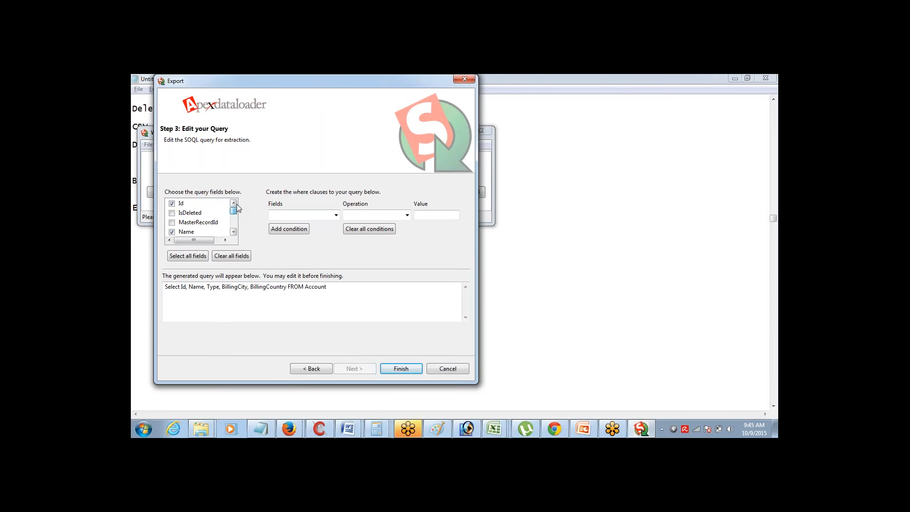
Add the condition BillingCountry equals 'united states' to the query and finish to start the export
click(336, 215)
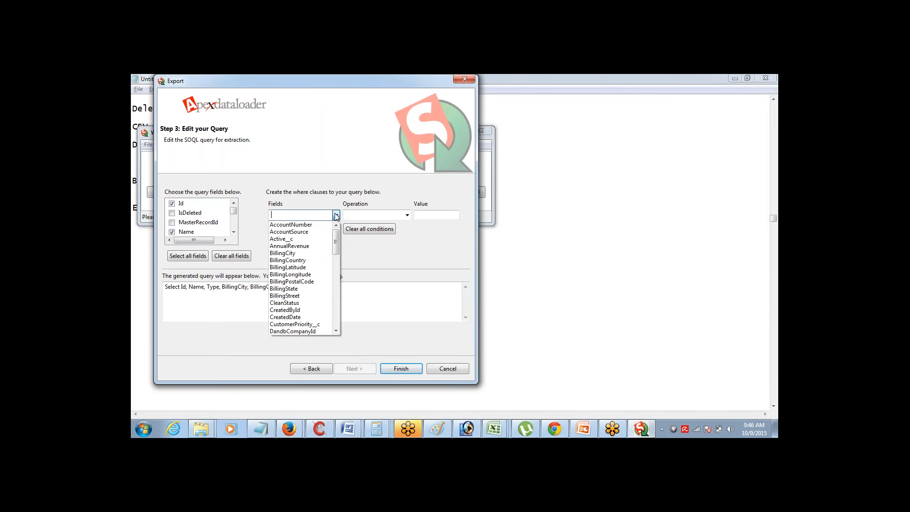
click(308, 260)
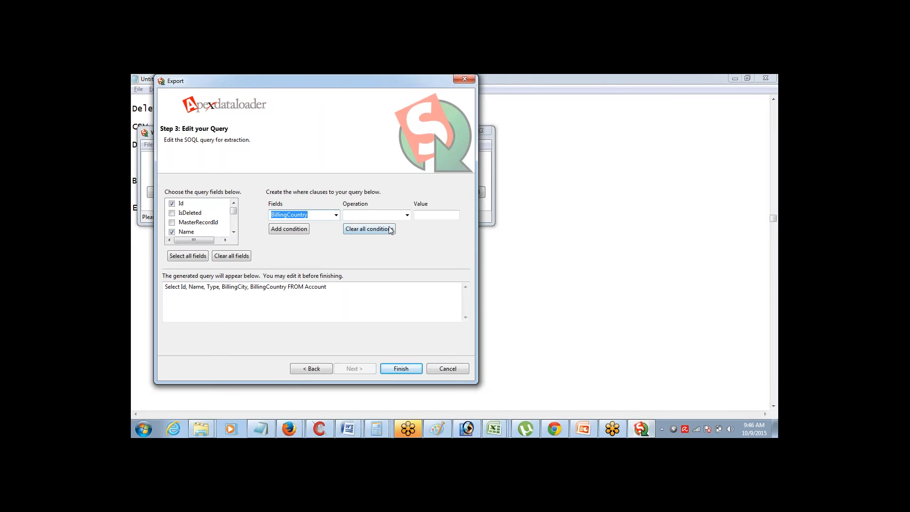
click(407, 215)
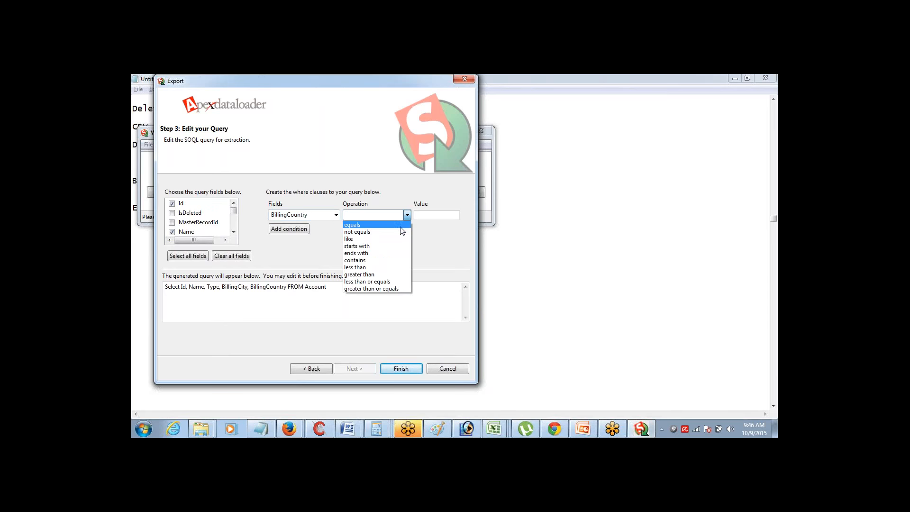
click(400, 226)
click(443, 215)
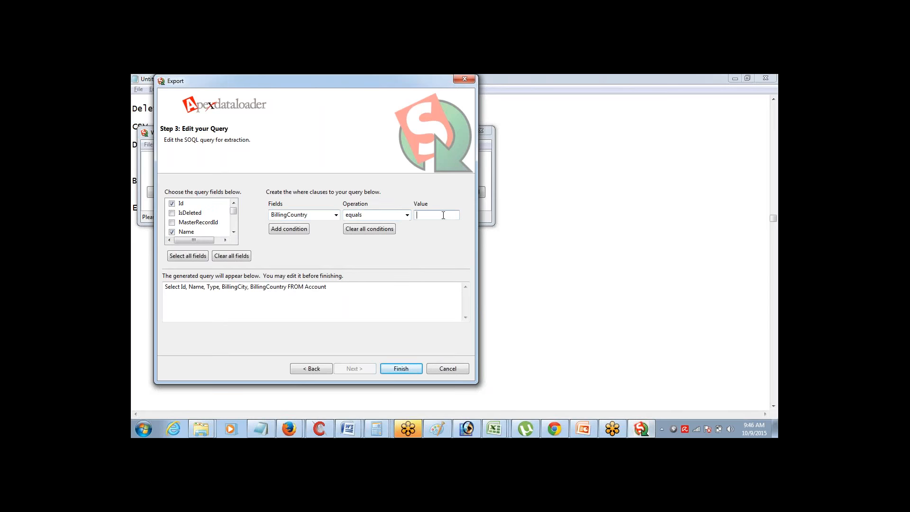
text(united states)
click(292, 227)
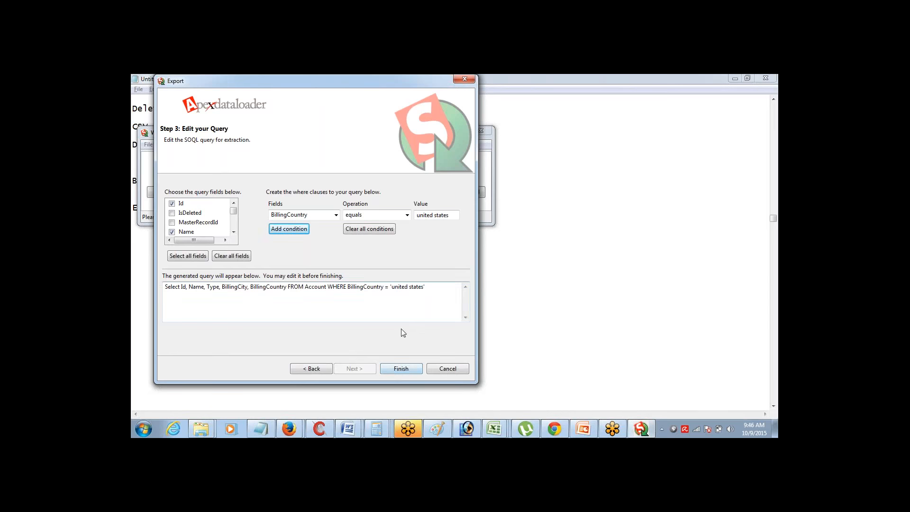
click(403, 369)
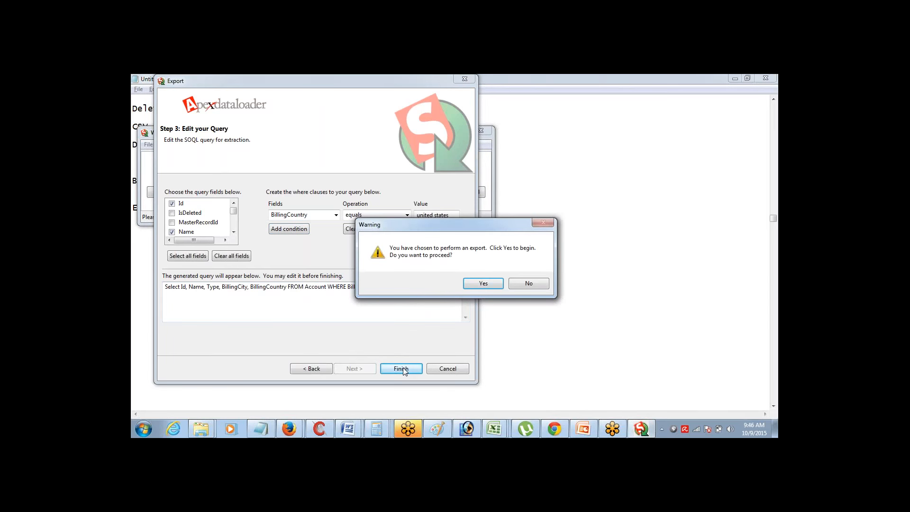
Confirm the export, review the extracted United States account rows, then minimize Data Loader to show Notepad
click(487, 283)
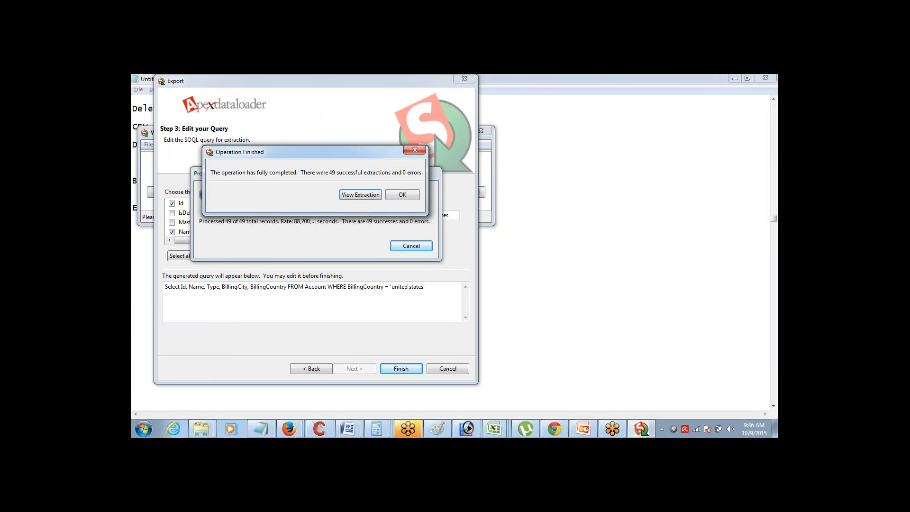
click(350, 198)
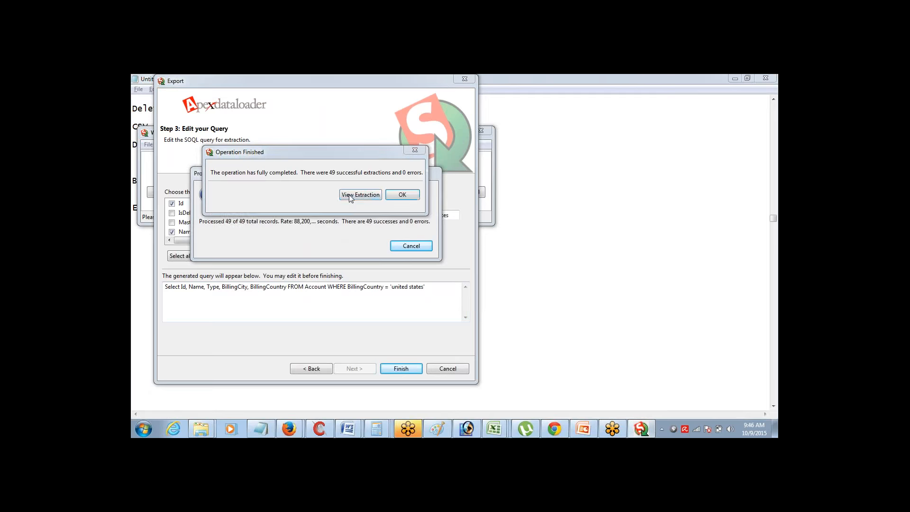
double_click(366, 161)
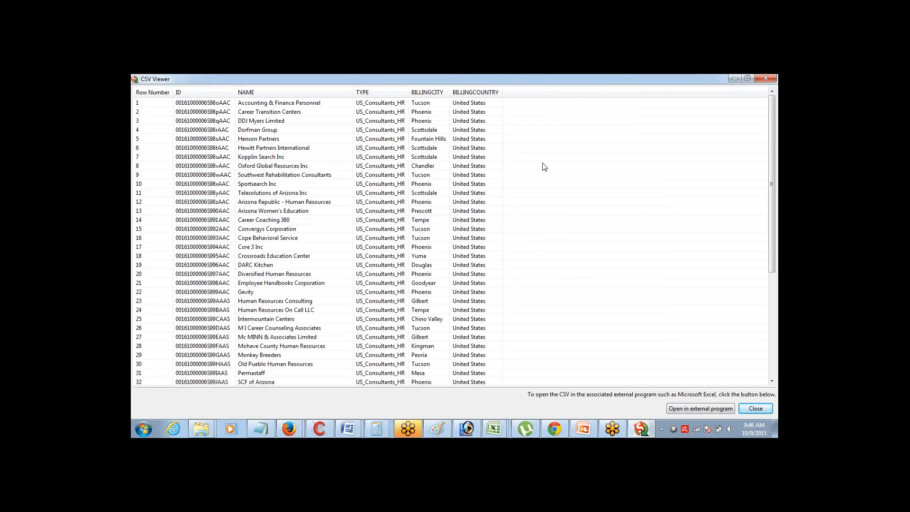
click(743, 77)
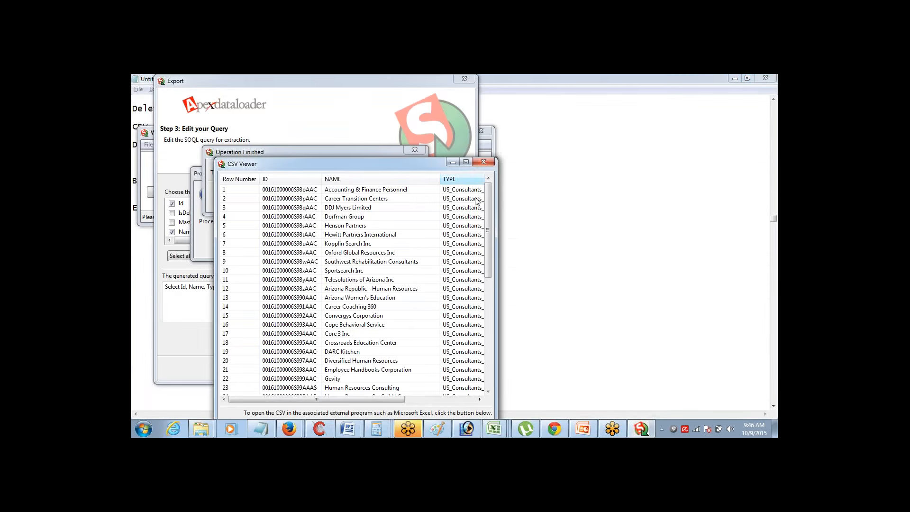
drag(365, 399, 436, 399)
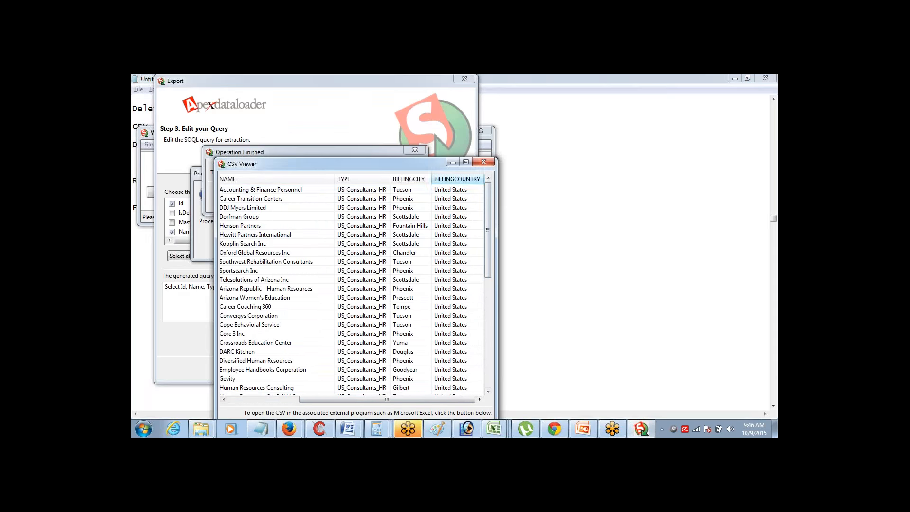
click(452, 163)
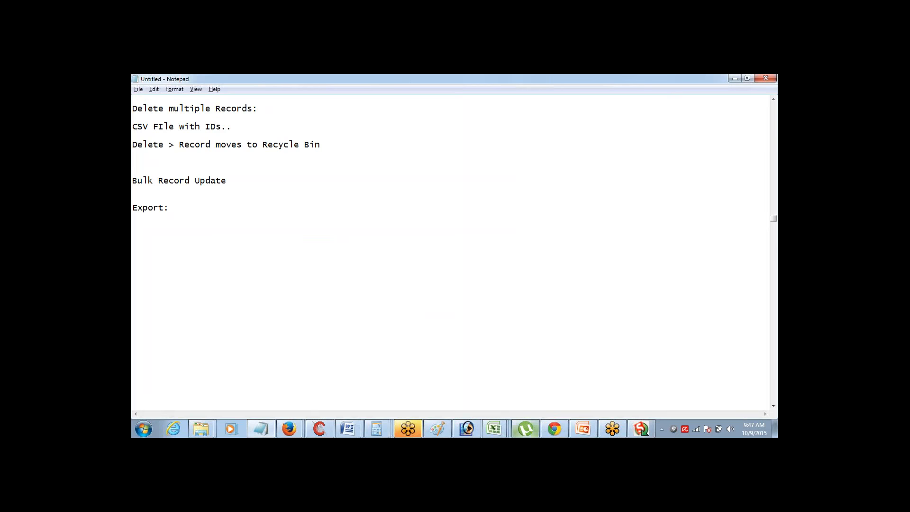
Browse to D:\Desktop_Backup\DL_22_Sept_2015 in Explorer and preview the extract8oct CSV
mouse_move(201, 429)
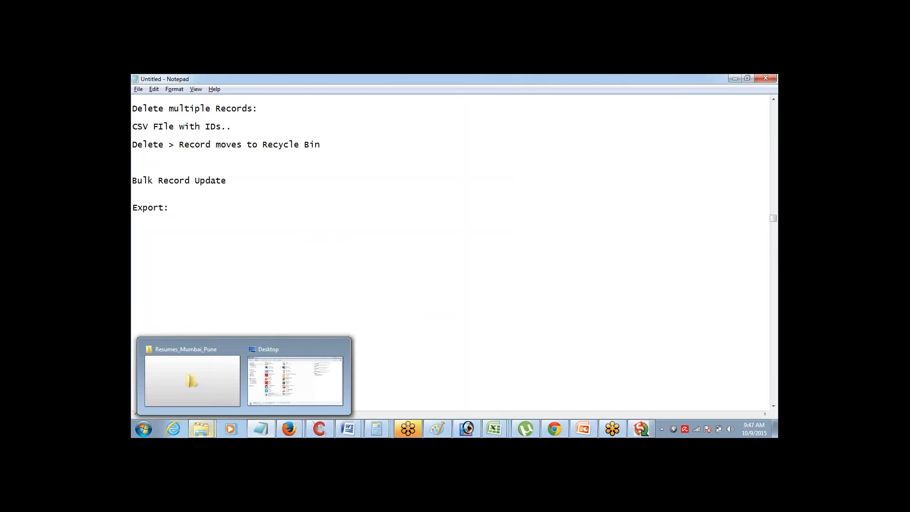
click(215, 352)
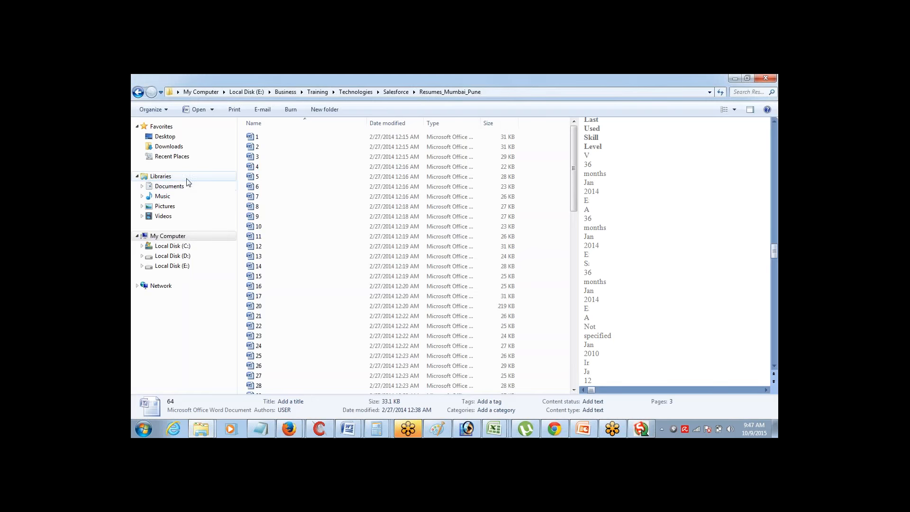
click(169, 146)
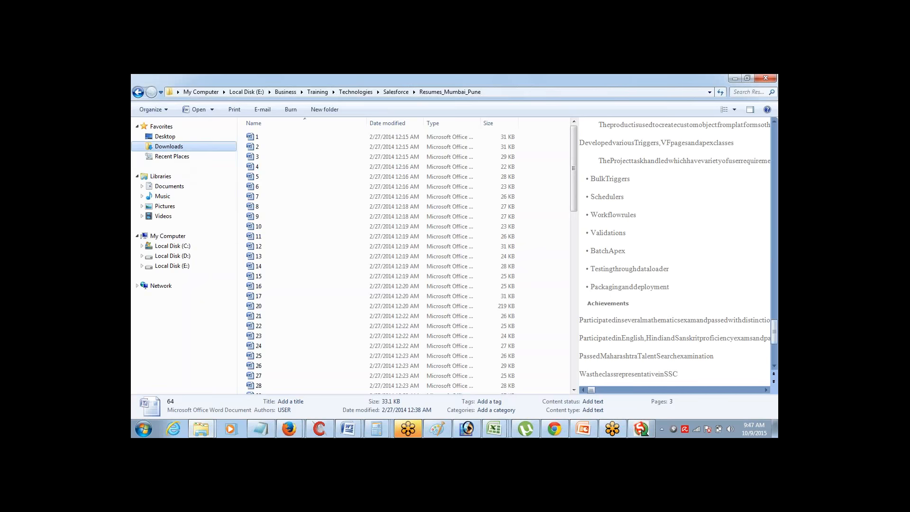
click(174, 256)
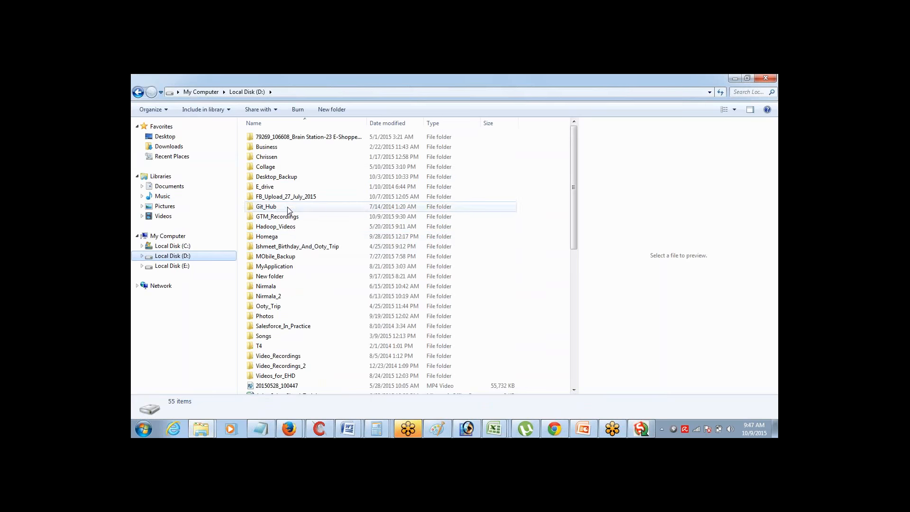
click(287, 180)
double_click(288, 181)
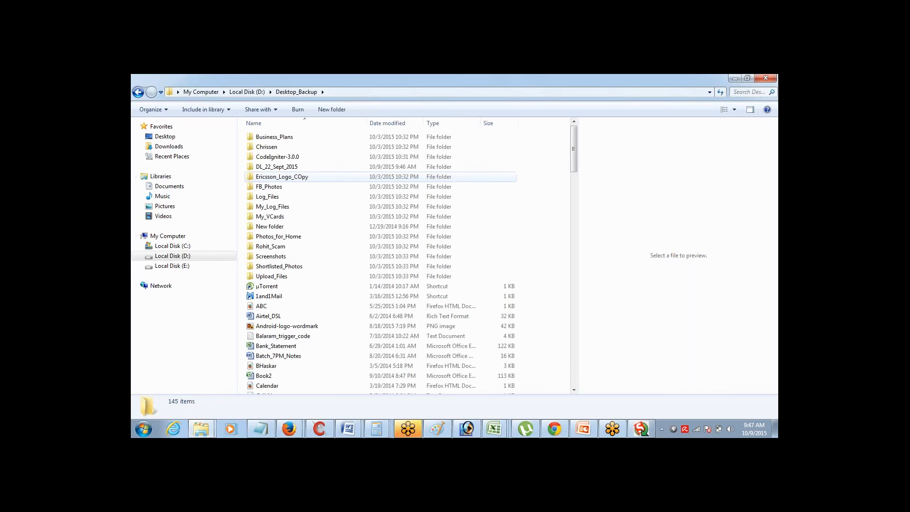
click(288, 167)
double_click(288, 168)
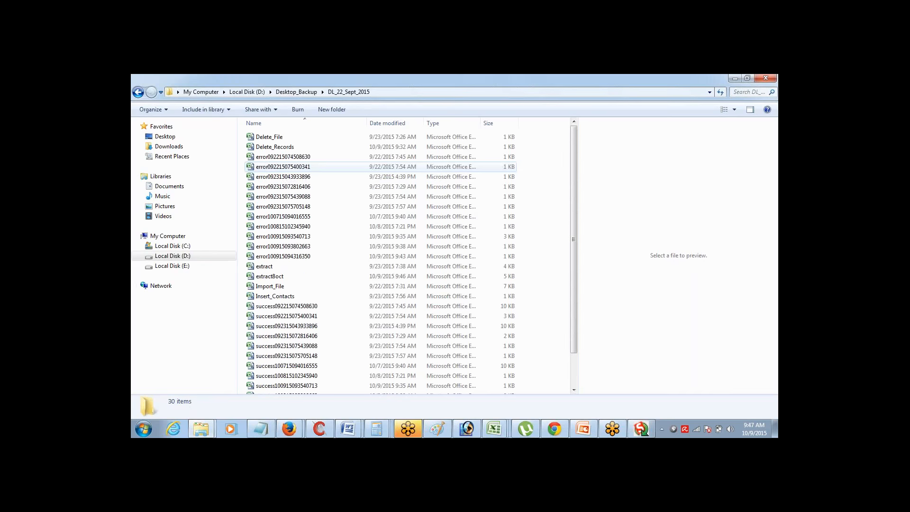
click(282, 275)
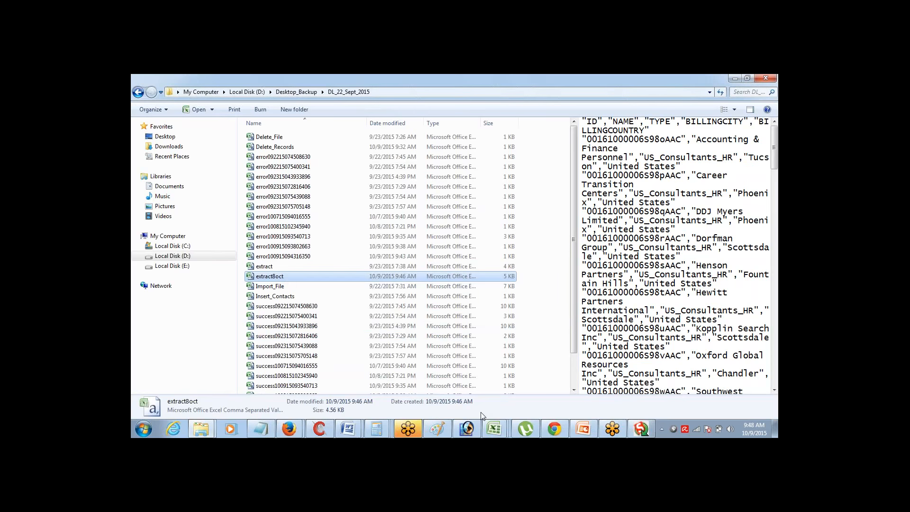
Bring up the Update_Records workbook, start a Save As with Excel Workbook type, then cancel without saving
mouse_move(494, 429)
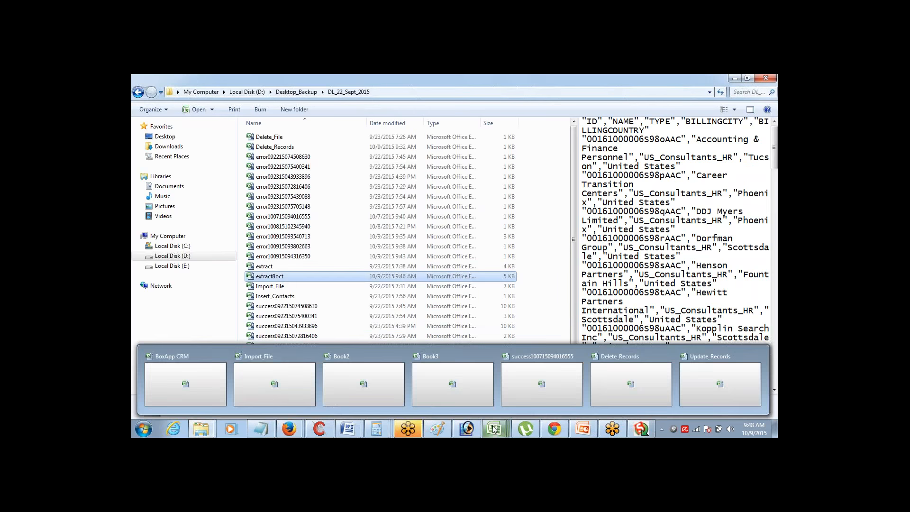
click(690, 395)
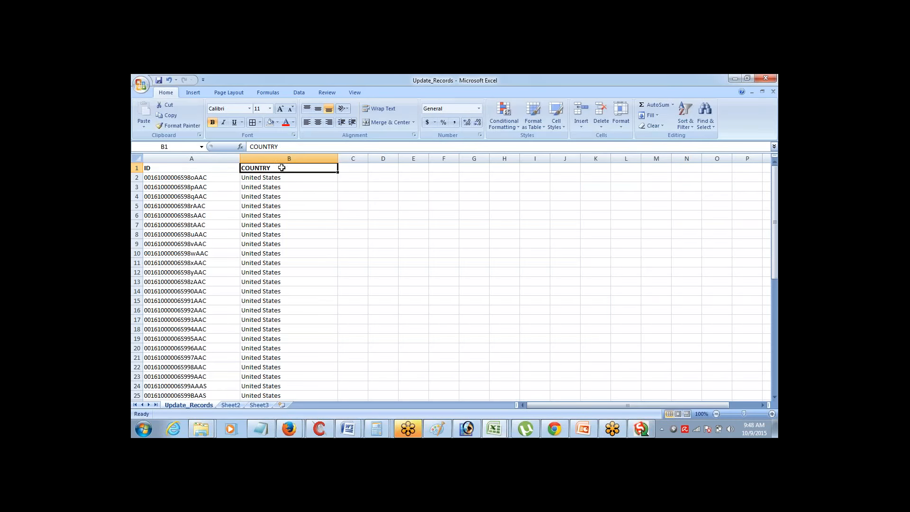
click(140, 85)
click(153, 171)
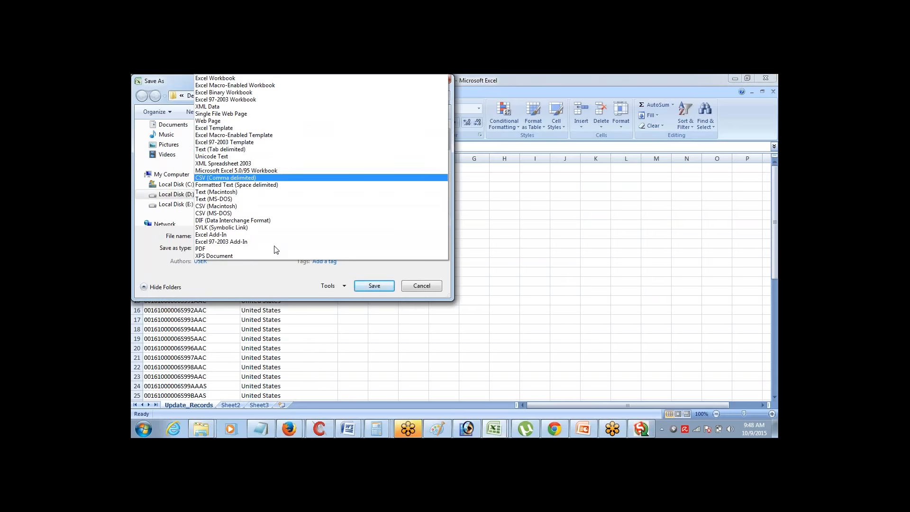
click(276, 78)
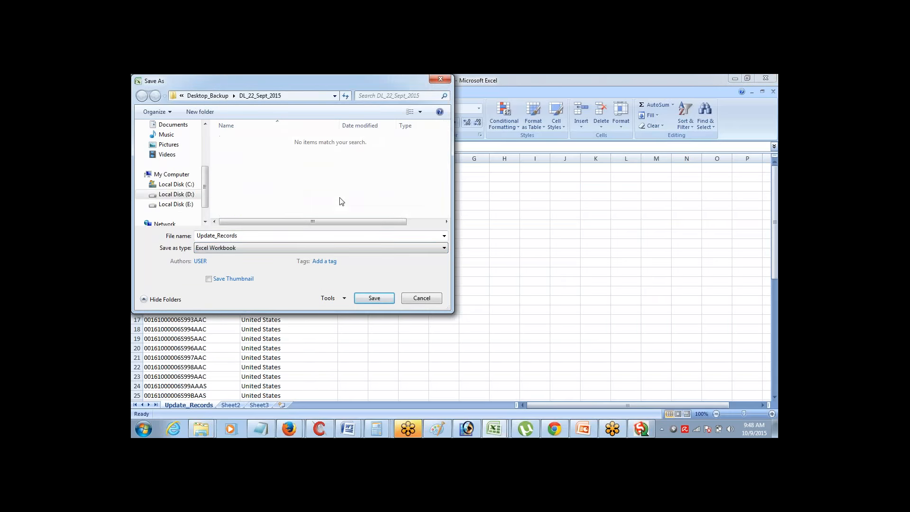
click(417, 298)
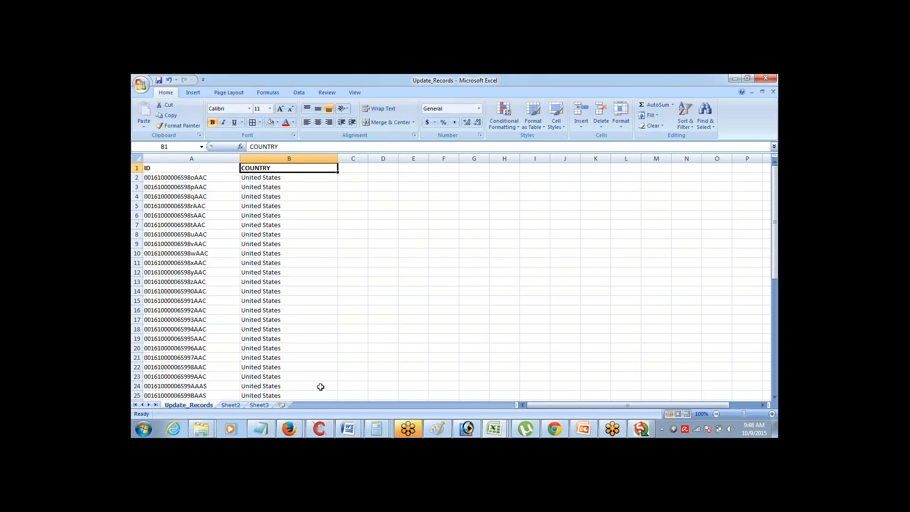
Close the extracted-data CSV viewer and Operation Finished results, then return to the Notepad notes
mouse_move(641, 429)
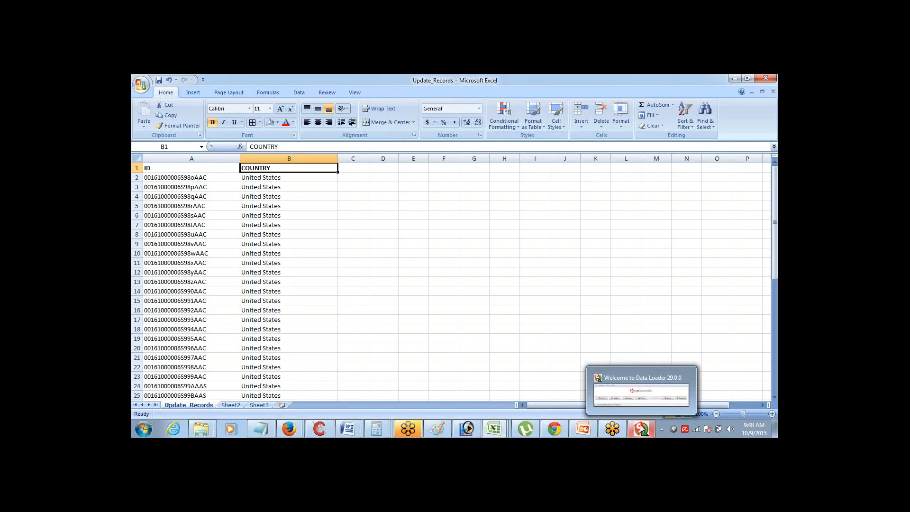
click(642, 380)
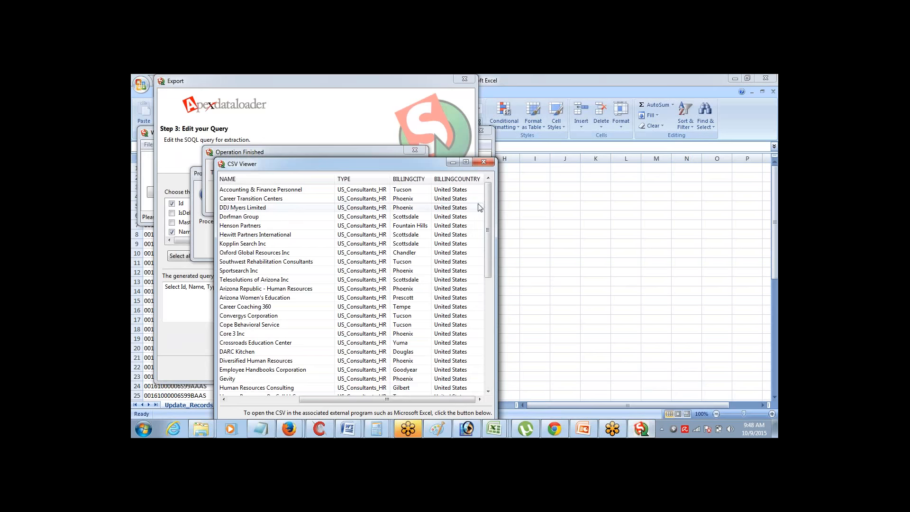
click(485, 163)
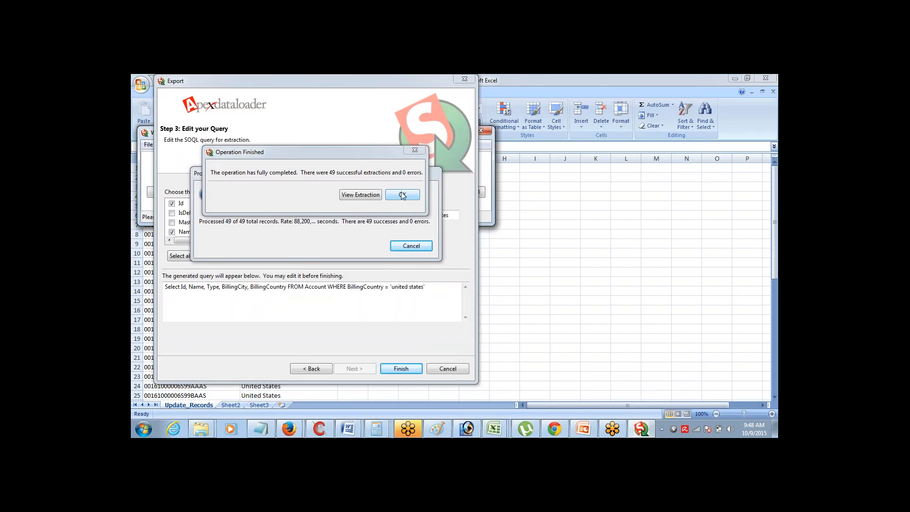
click(403, 195)
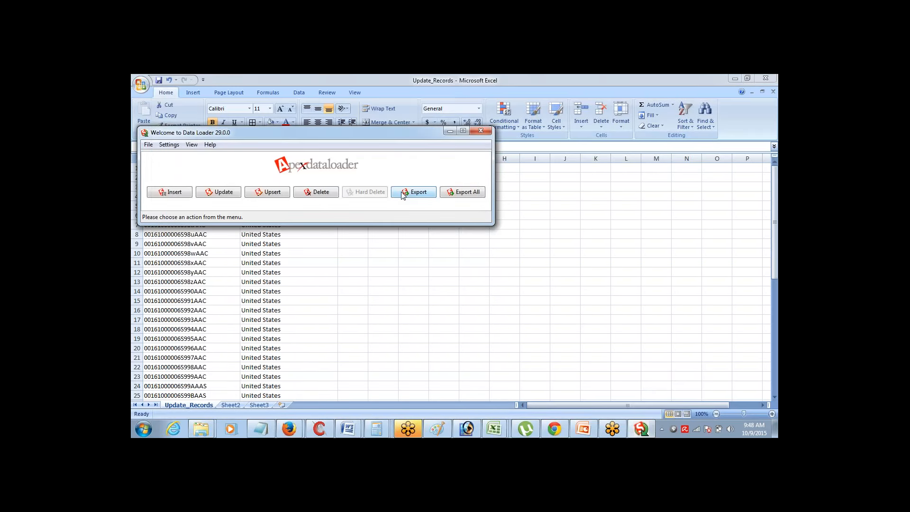
drag(365, 138, 471, 142)
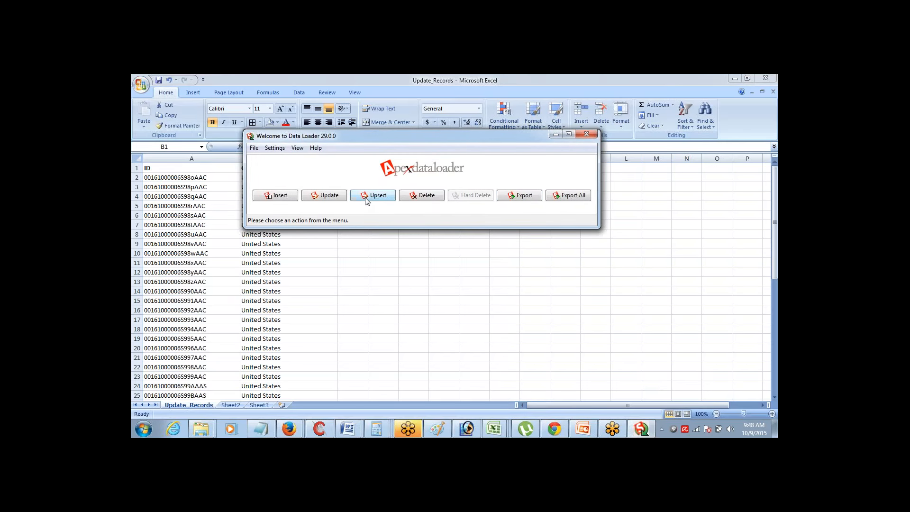
click(268, 425)
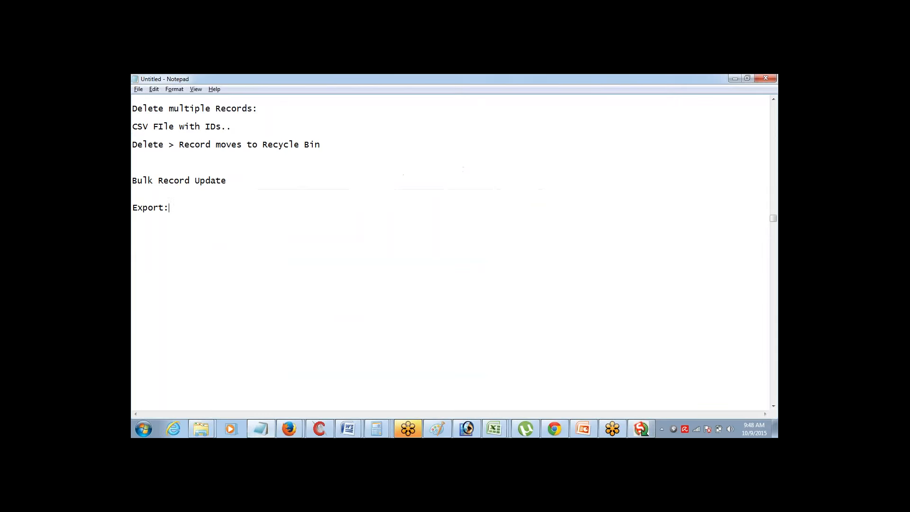
Write 'Upsert: Update + Insert' below Export:, then select 'Update + Insert'
text(Upsert: Update + Insert)
key(ctrl+shift+Left)
key(ctrl+shift+Left)
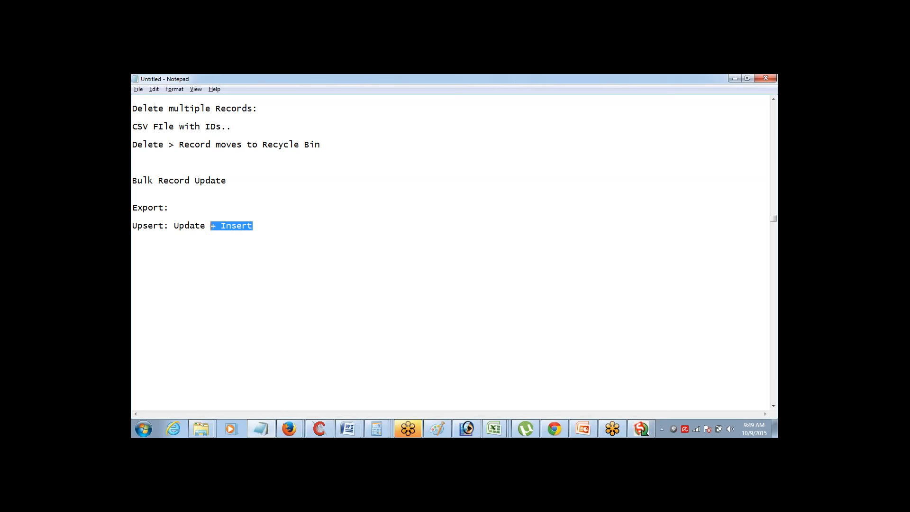
key(ctrl+shift+Left)
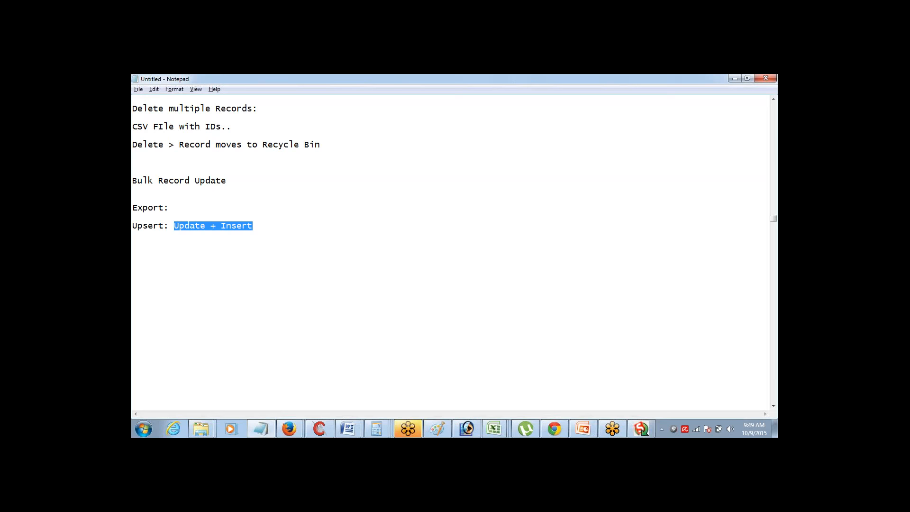
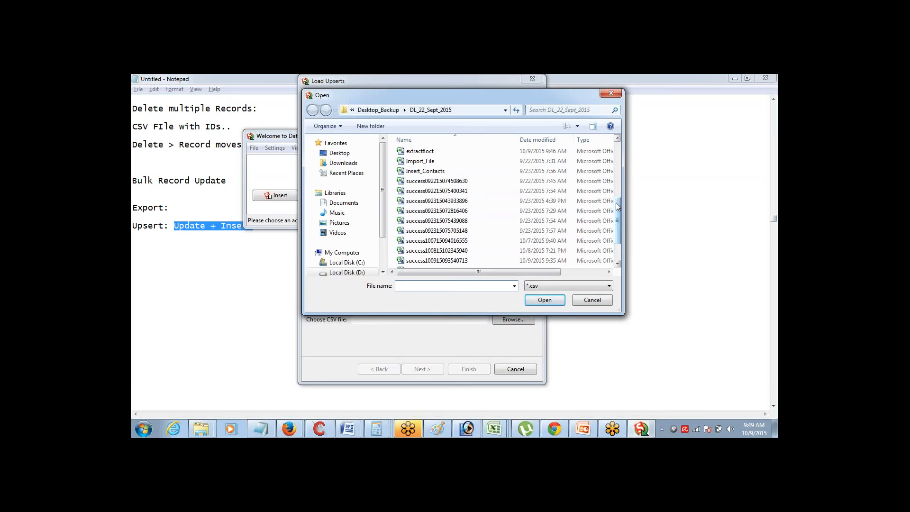
Load Import_File.csv from DL_22_Sept_2015 as the Account upsert source file
mouse_move(616, 203)
mouse_down()
mouse_move(619, 221)
mouse_move(620, 189)
mouse_up()
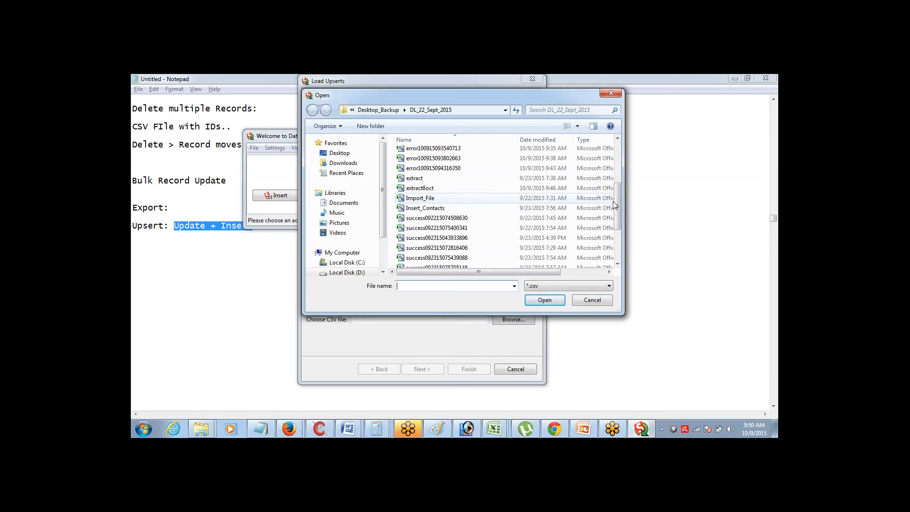
drag(619, 201, 621, 182)
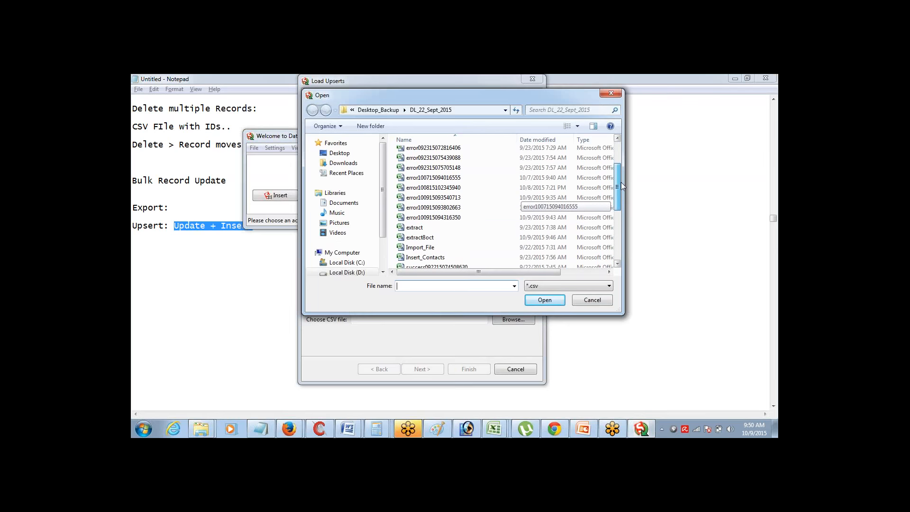
click(509, 250)
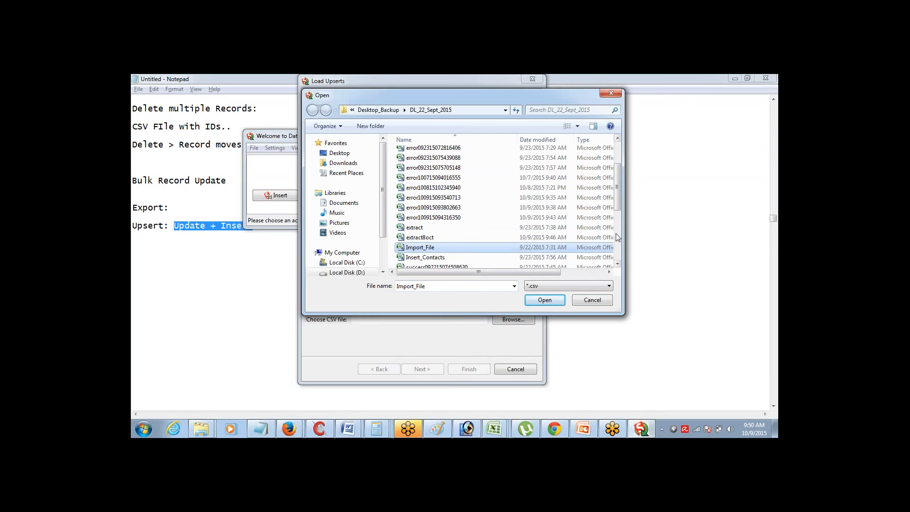
mouse_move(618, 194)
mouse_down()
mouse_move(619, 243)
mouse_move(622, 171)
mouse_move(617, 196)
mouse_up()
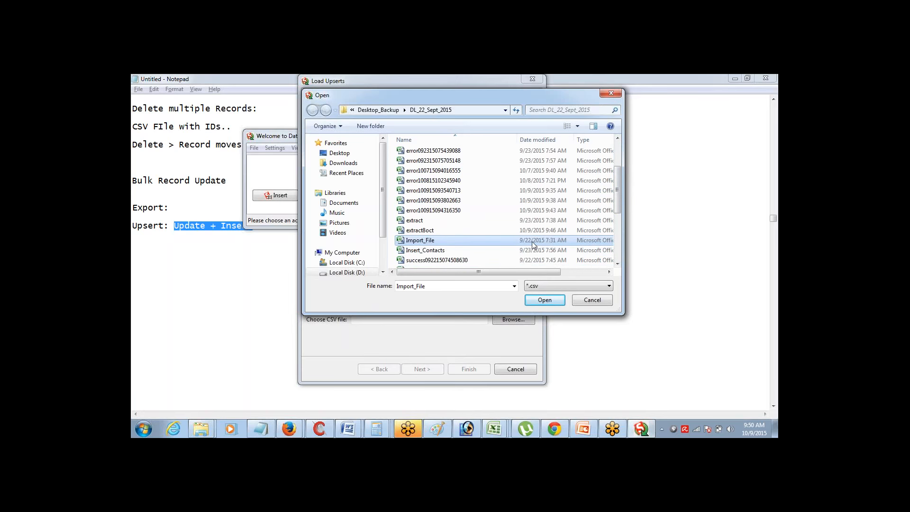
mouse_move(616, 198)
mouse_down()
mouse_move(618, 255)
mouse_move(618, 208)
mouse_up()
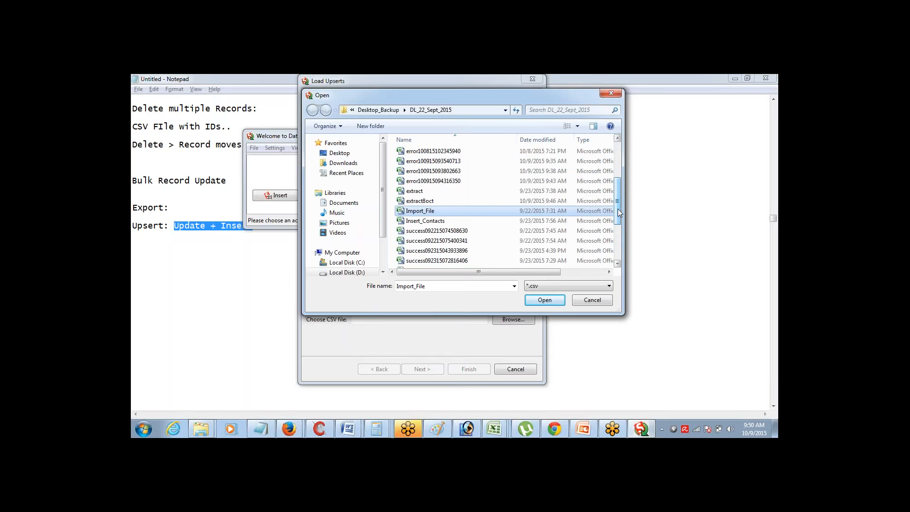
click(545, 300)
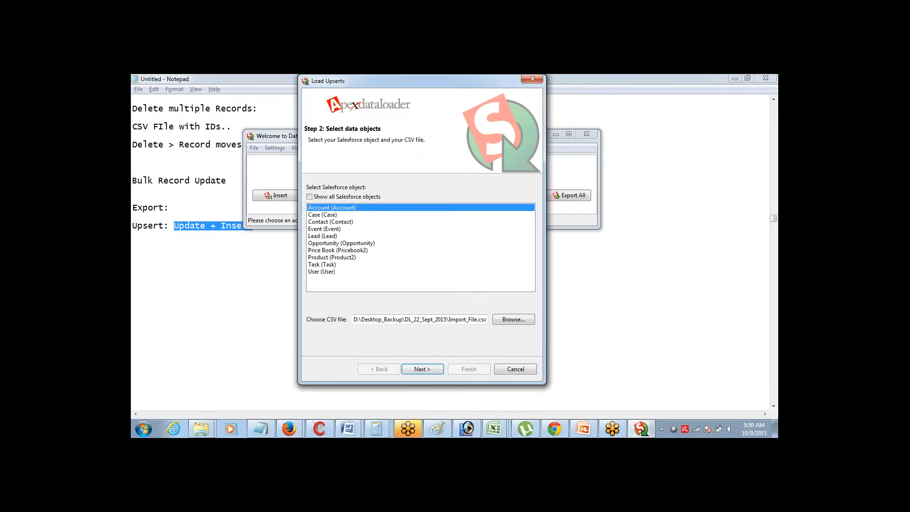
Advance the wizard, confirming 49 records load and keeping Id as the matching field
click(436, 366)
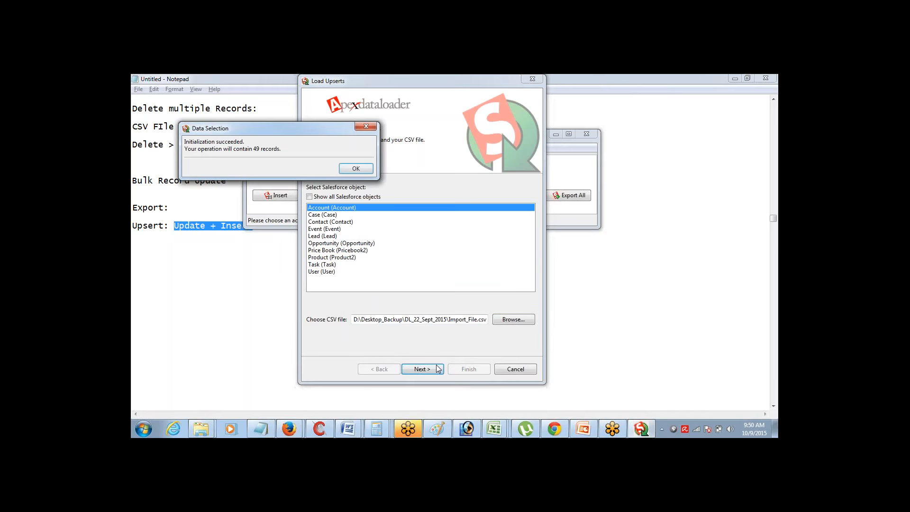
click(363, 169)
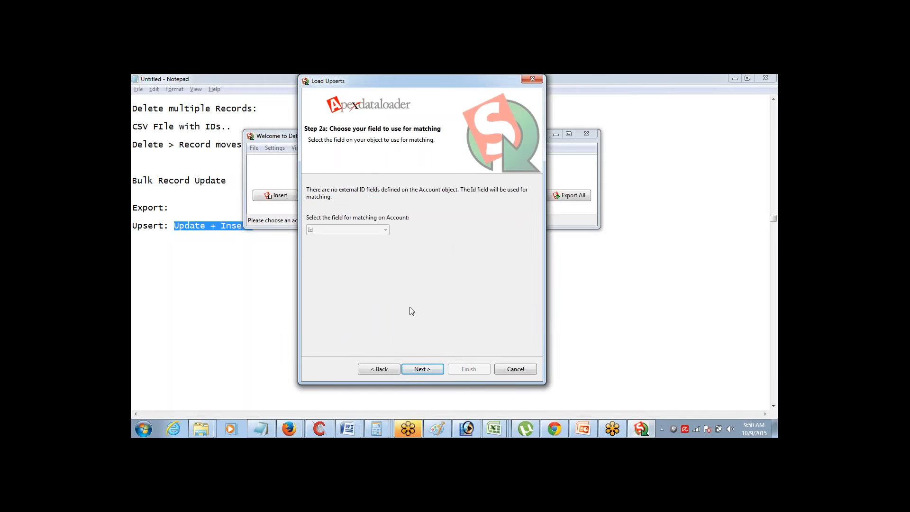
click(427, 368)
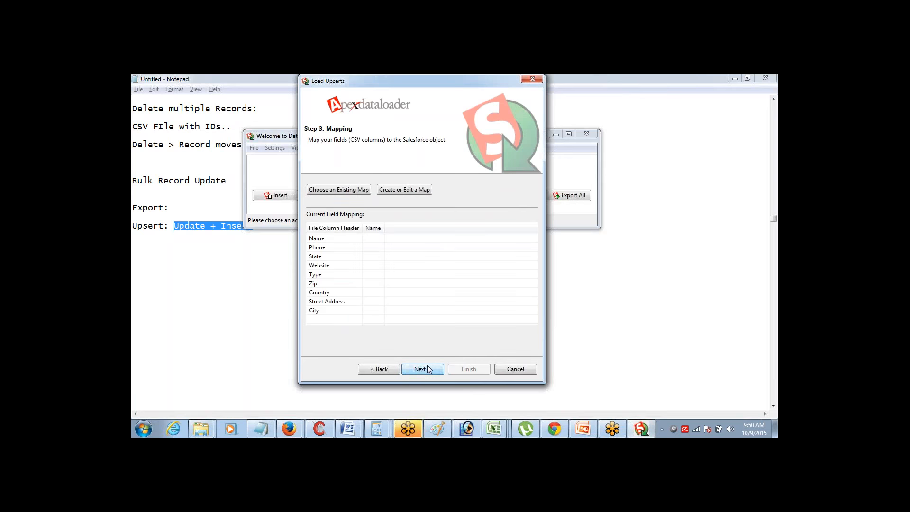
Inspect the empty field mapping, back out to object selection, and list the Excel workbooks
click(404, 190)
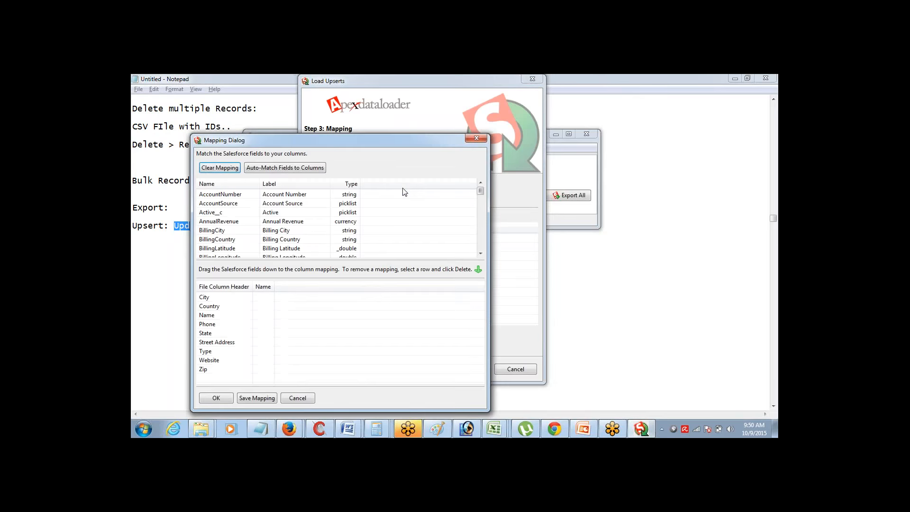
click(475, 138)
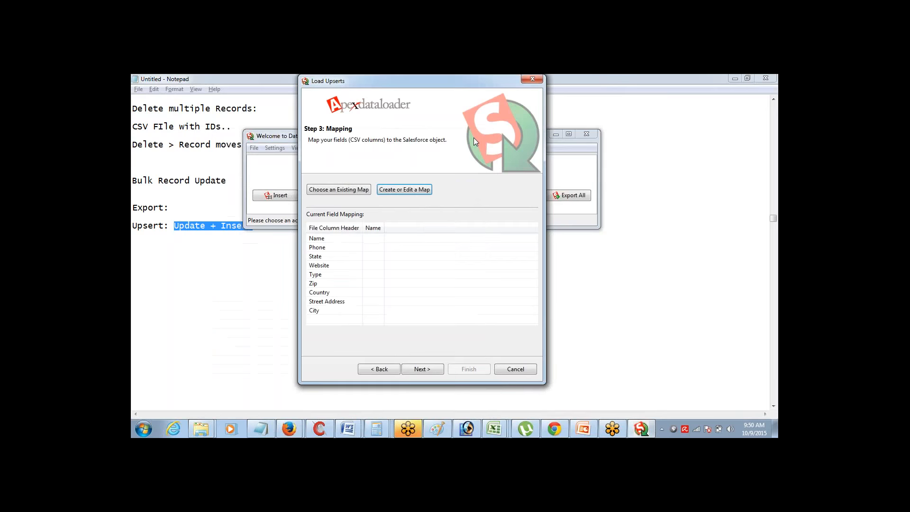
click(366, 370)
click(366, 370)
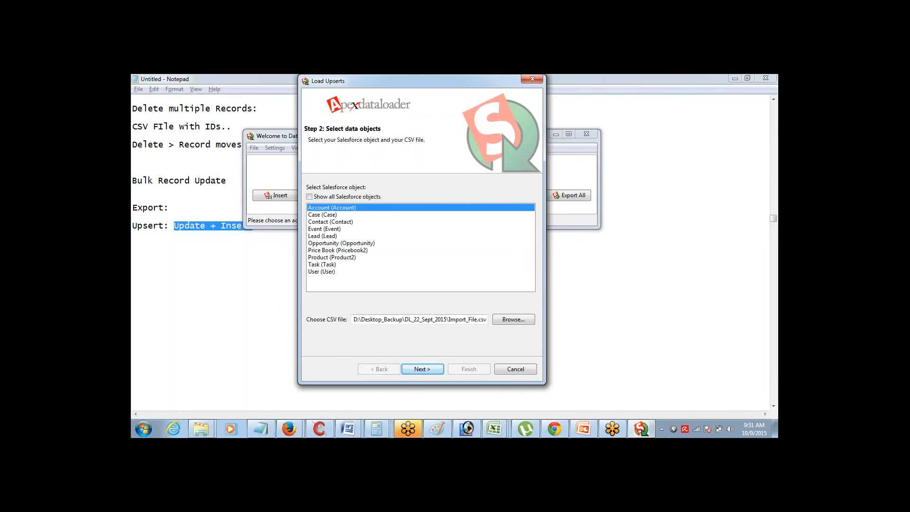
click(492, 430)
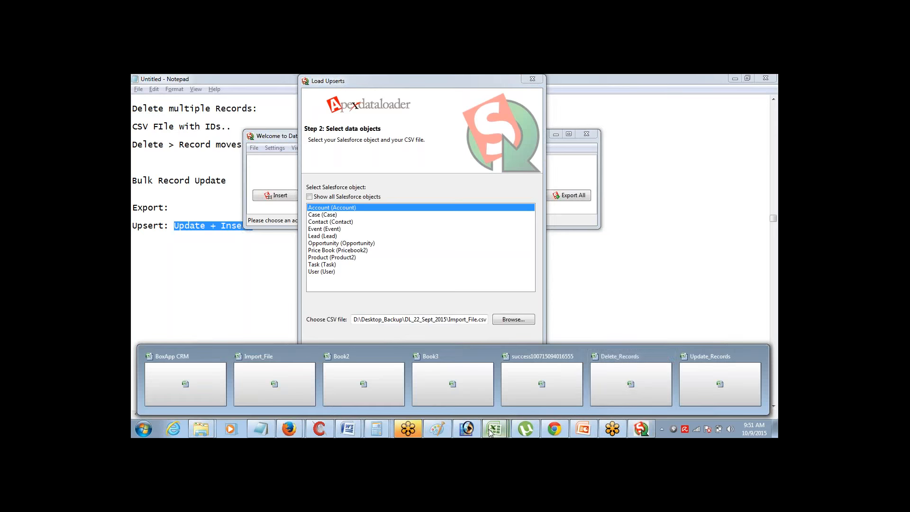
Copy the success file's A1:J20, ID through ZIP, into a new workbook Book6
click(562, 392)
key(ctrl+shift+Up)
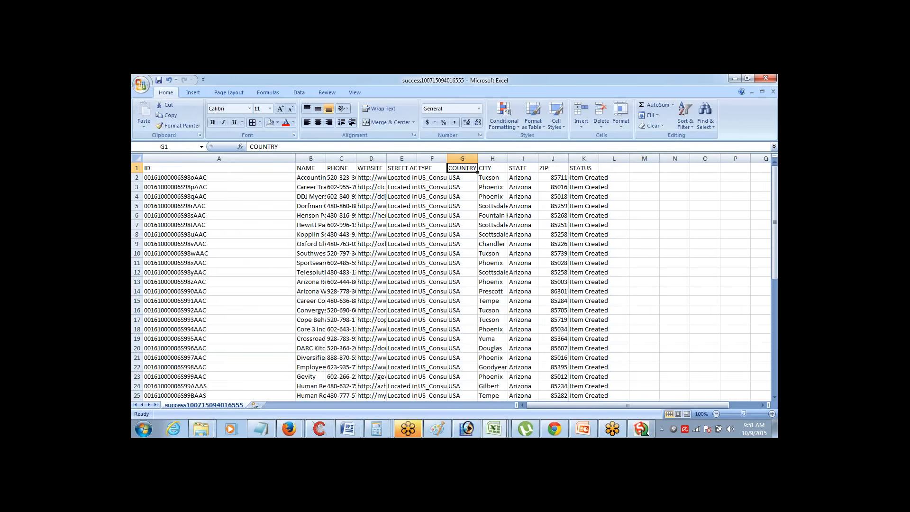
key(ctrl+Home)
key(ctrl+shift+Down)
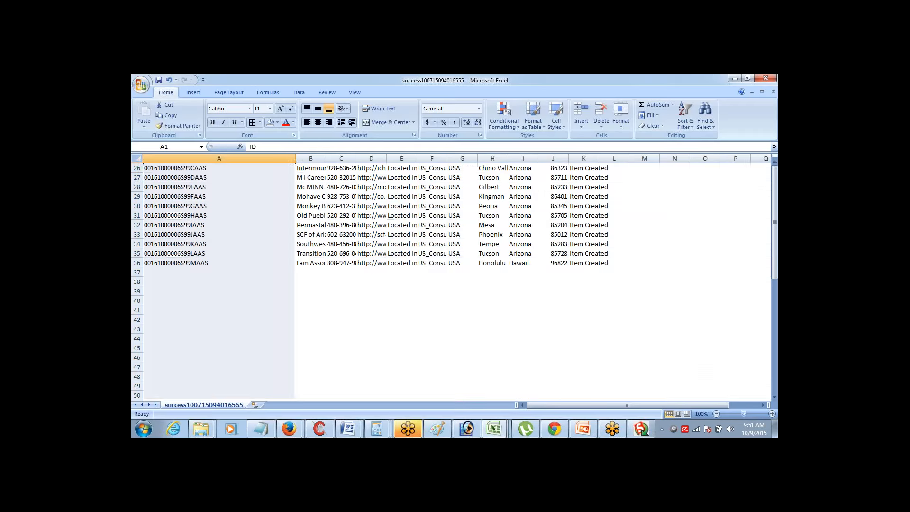
key(Down)
drag(219, 168, 219, 291)
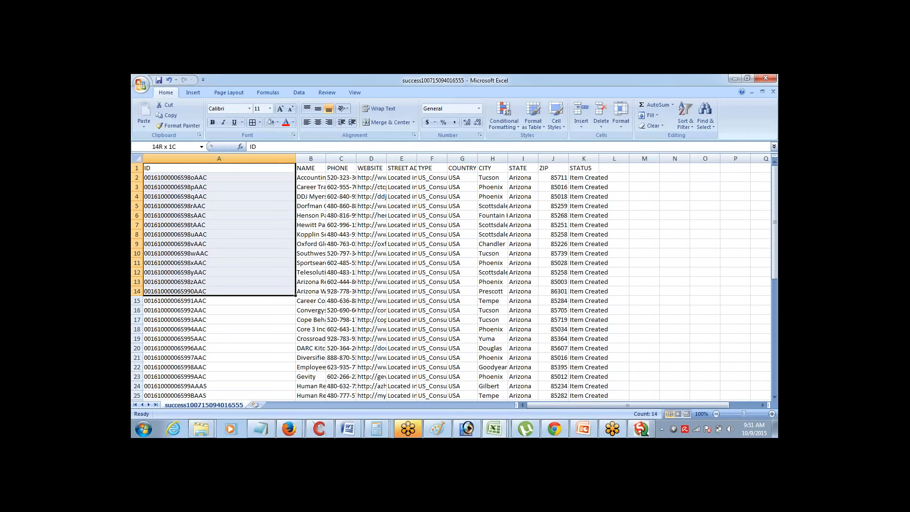
key(shift+Down)
key(shift+Down)
key(shift+Down)
key(shift+Down)
key(shift+Down)
key(shift+Down)
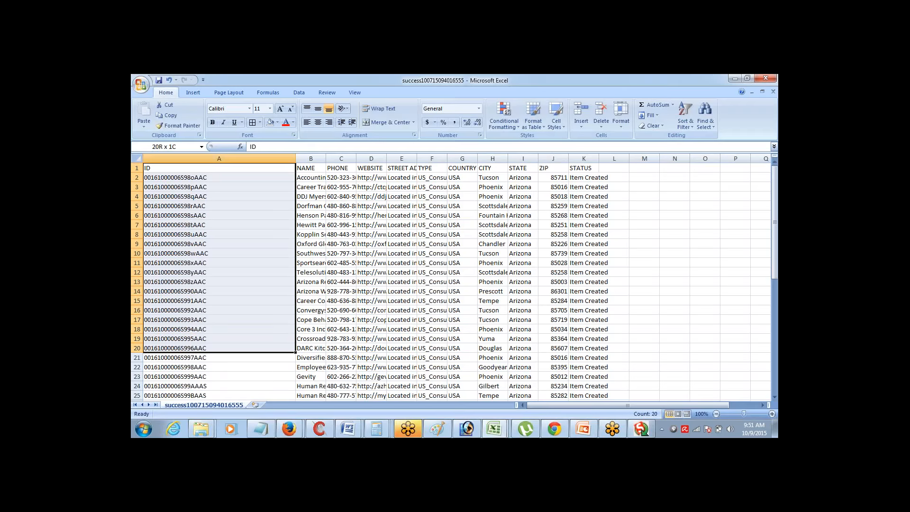
key(shift+Right)
key(shift+Right)
key(shift+Right)
key(shift+Right)
key(shift+Right)
key(shift+Right)
key(shift+Right)
key(shift+Right)
key(shift+Right)
key(shift+Right)
key(shift+Right)
key(shift+Left)
key(shift+Left)
key(shift+Left)
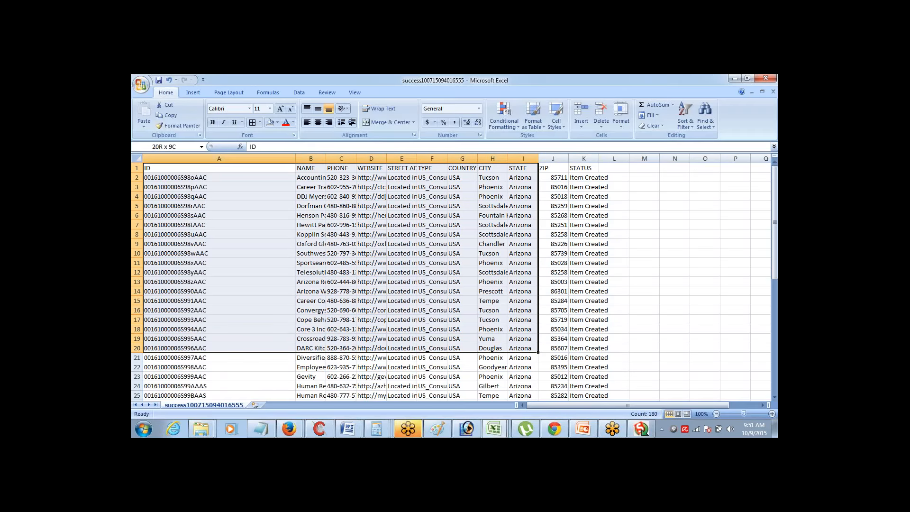
key(shift+Right)
key(ctrl+c)
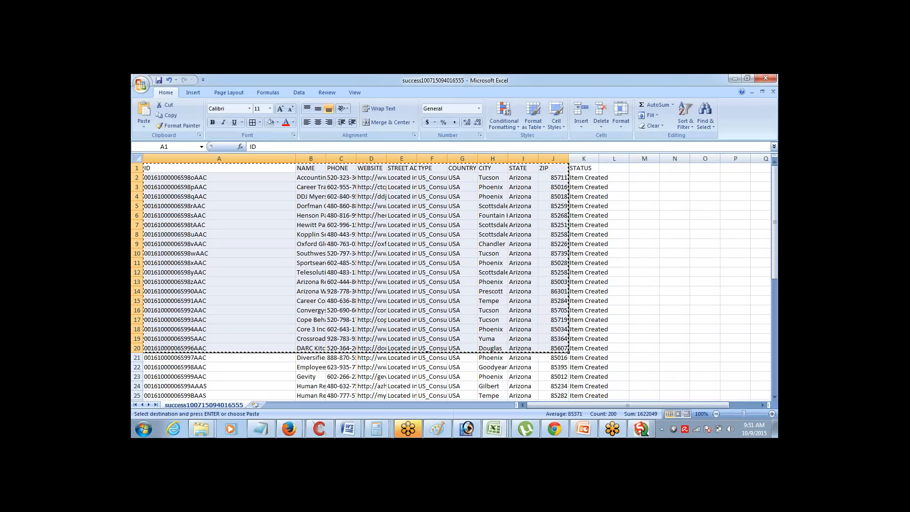
key(ctrl+n)
key(ctrl+v)
Clear the IDs in A12:A20 and return to cell A1
key(Down)
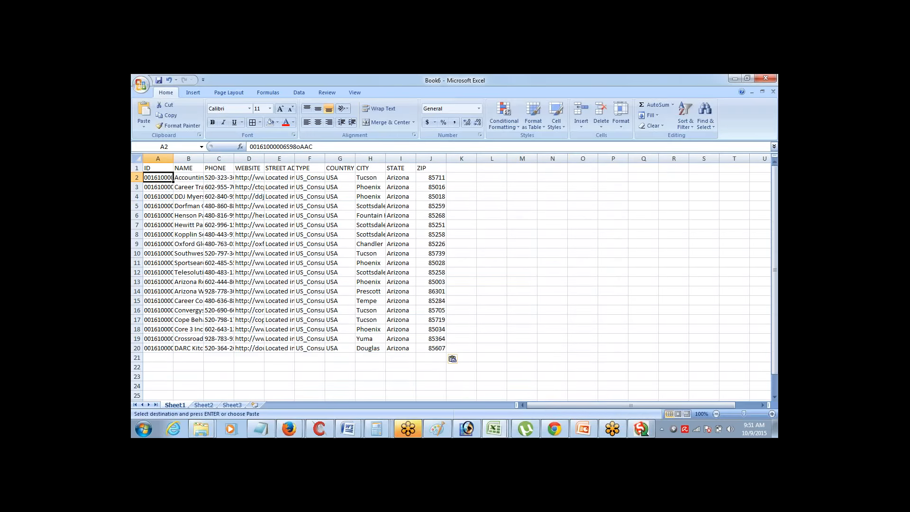
key(ctrl+Down)
key(shift+Up)
key(shift+Up)
key(shift+Up)
key(shift+Up)
key(shift+Up)
key(shift+Up)
key(shift+Up)
key(shift+Up)
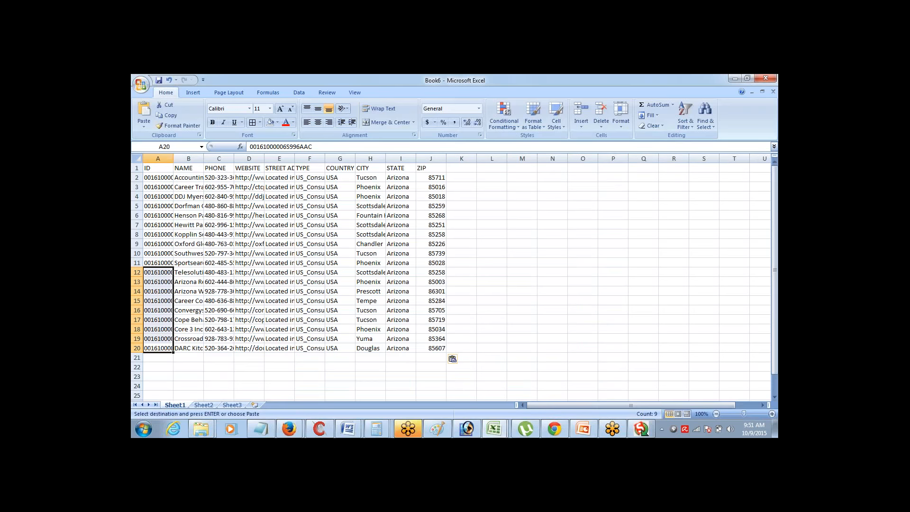
key(Delete)
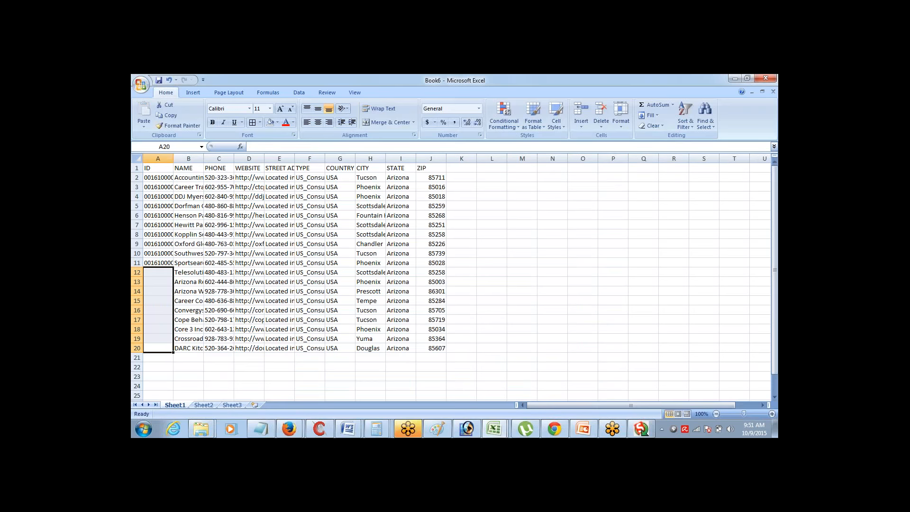
key(ctrl+Up)
key(ctrl+Up)
key(Down)
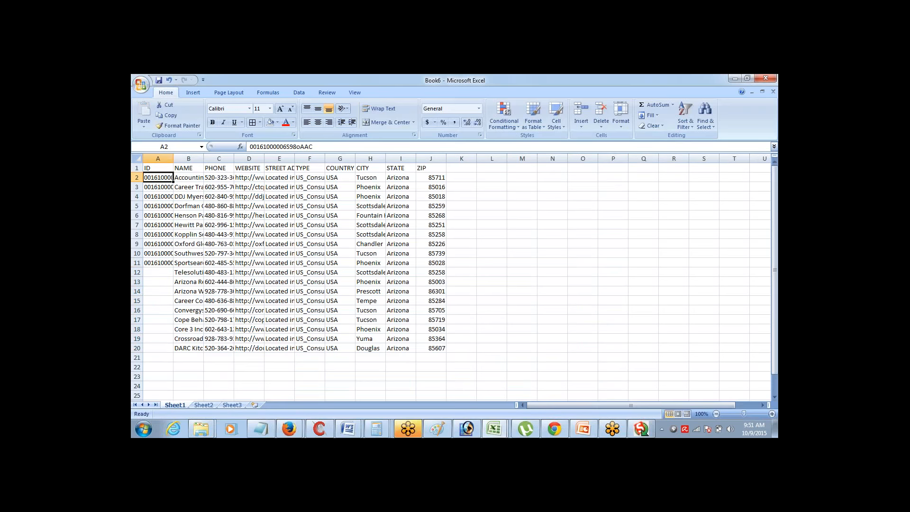
key(Up)
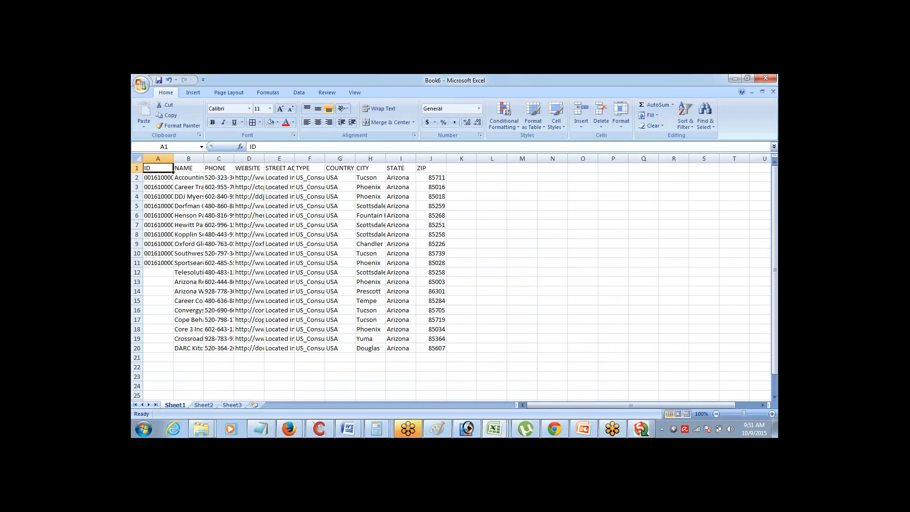
Save Book6 as Upsert_File in CSV (Comma delimited) format, then close it
click(141, 87)
click(157, 163)
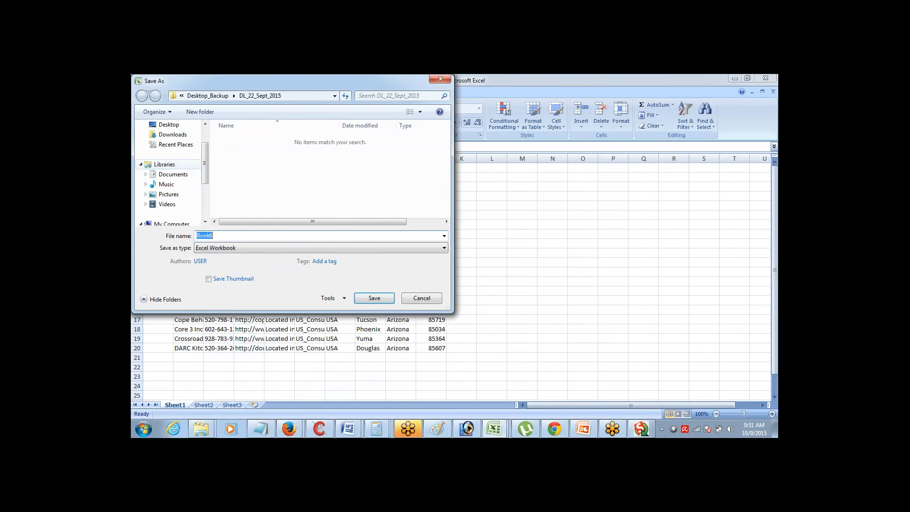
text(Upsert_File)
click(216, 249)
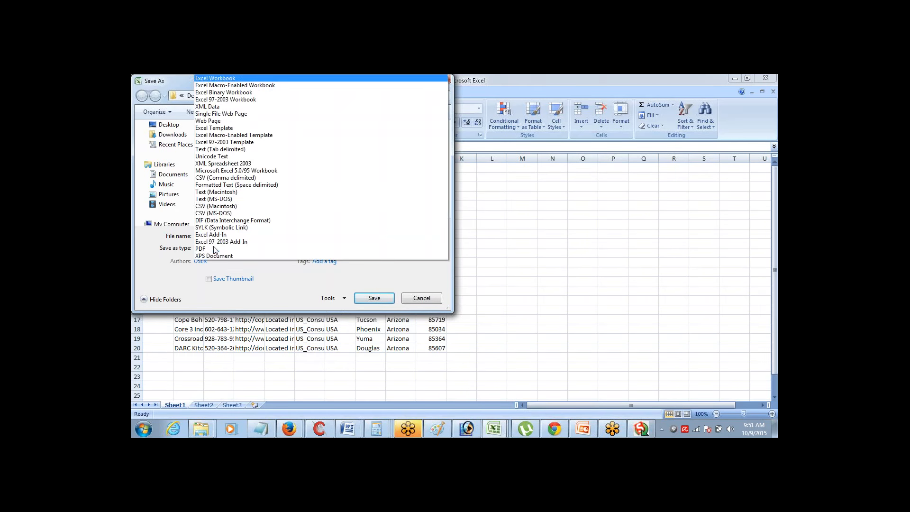
click(237, 178)
click(375, 286)
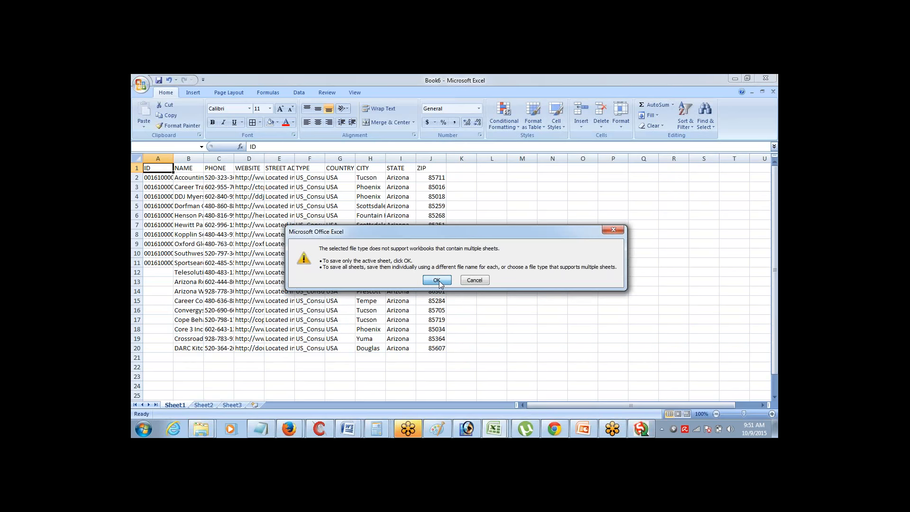
click(437, 280)
click(420, 282)
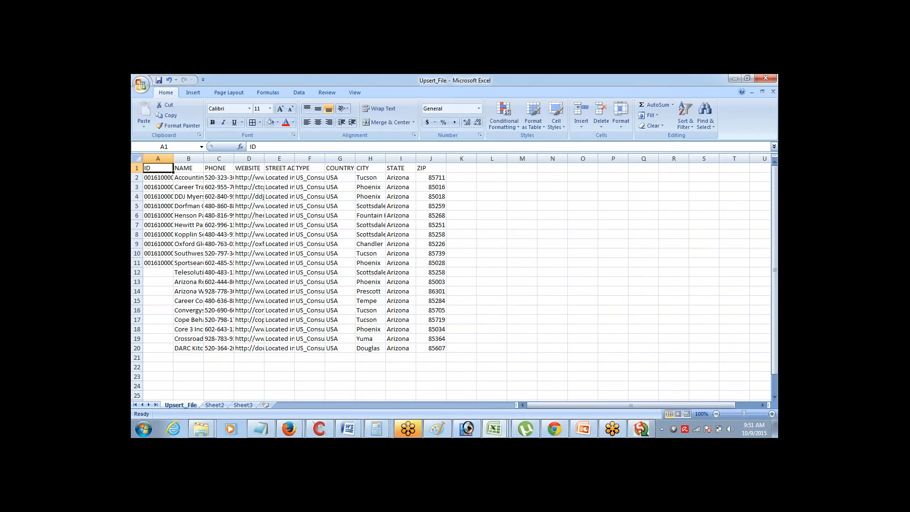
key(alt+F4)
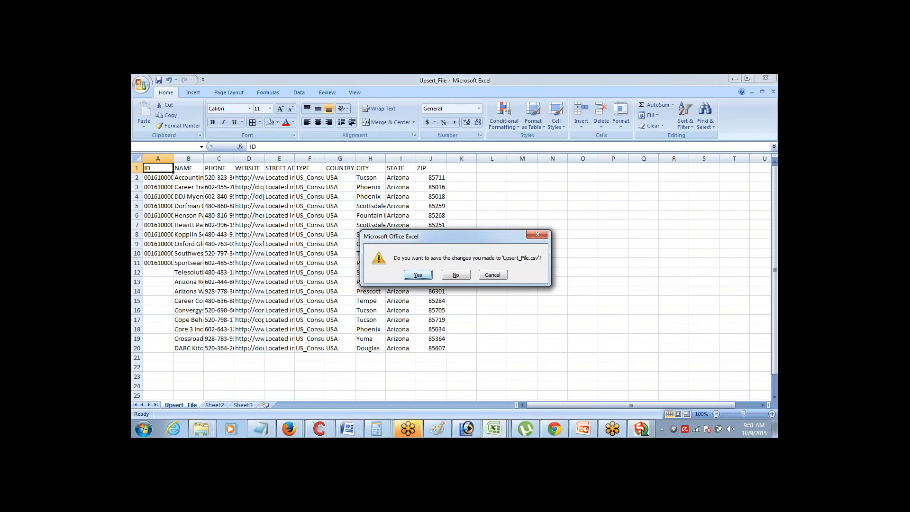
key(Return)
key(Return)
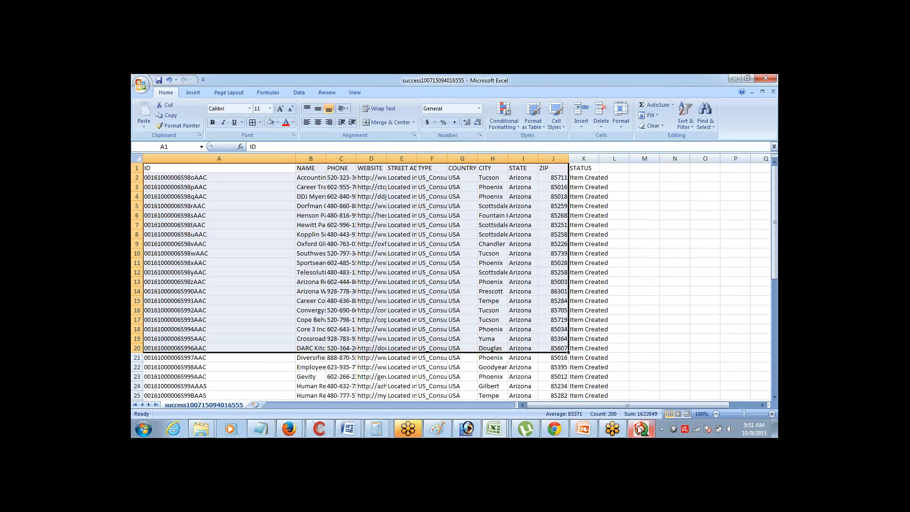
Bring the Load Upserts wizard forward, then check the Notepad notes
mouse_move(640, 429)
click(616, 373)
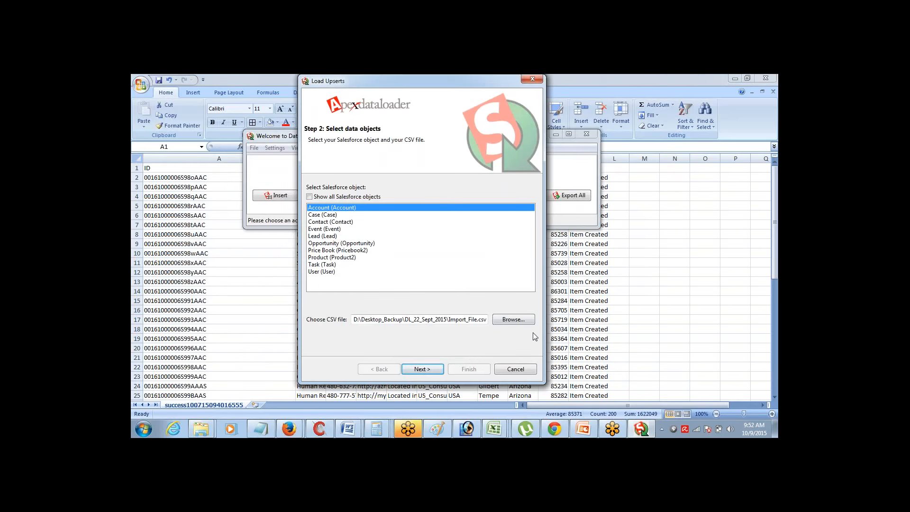
click(260, 433)
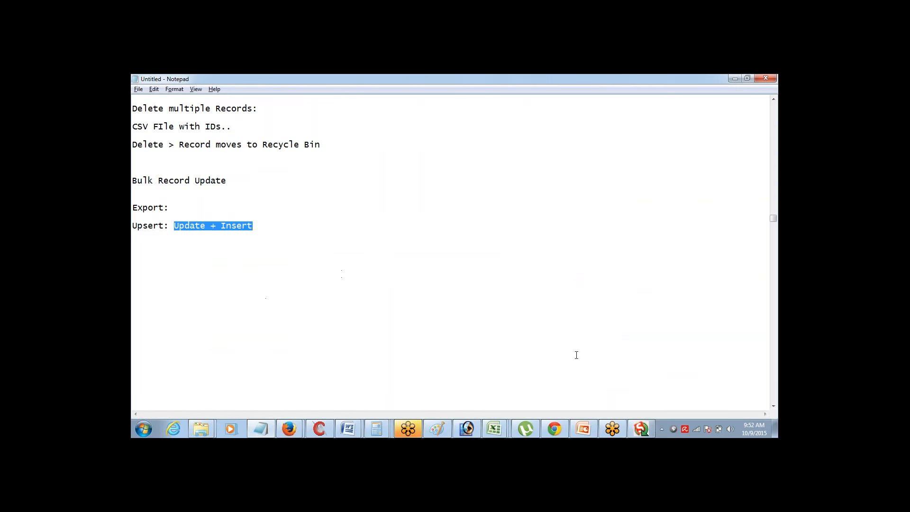
Choose Upsert_File.csv as the Account source and acknowledge its 19 initialized records
mouse_move(640, 429)
click(627, 376)
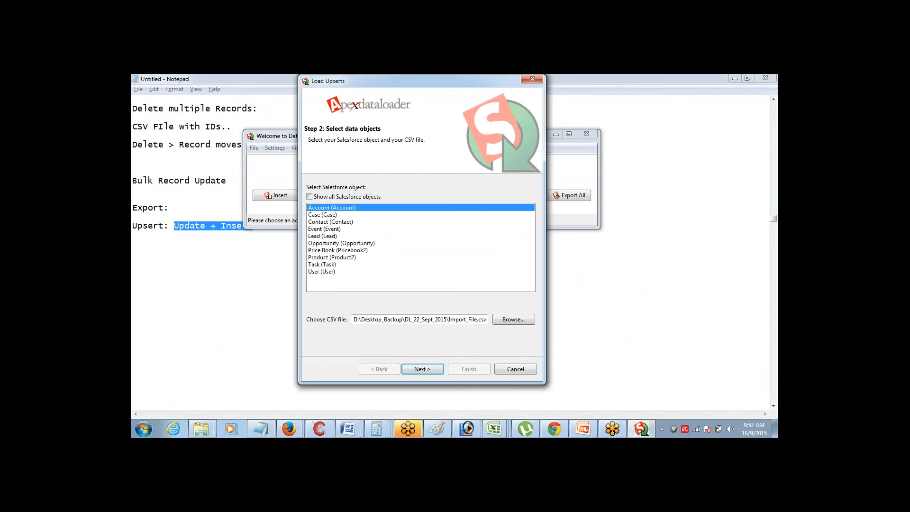
click(508, 318)
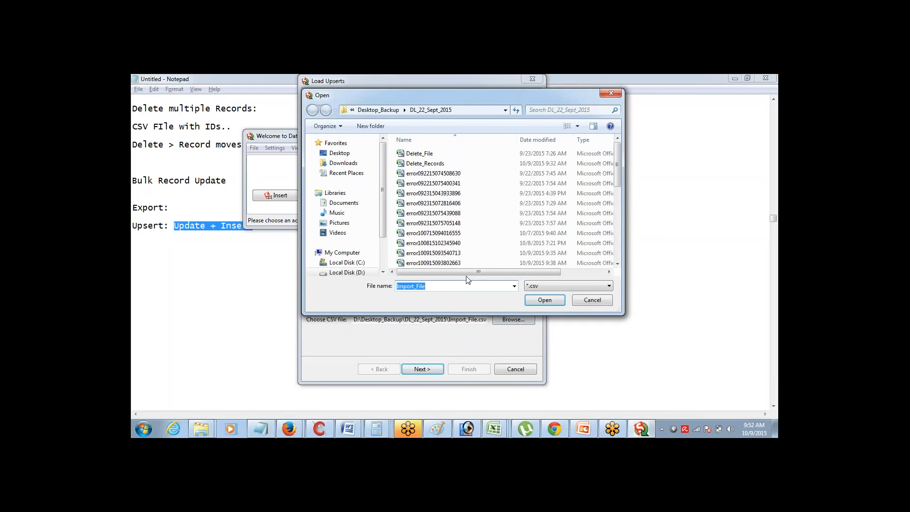
click(452, 223)
key(u)
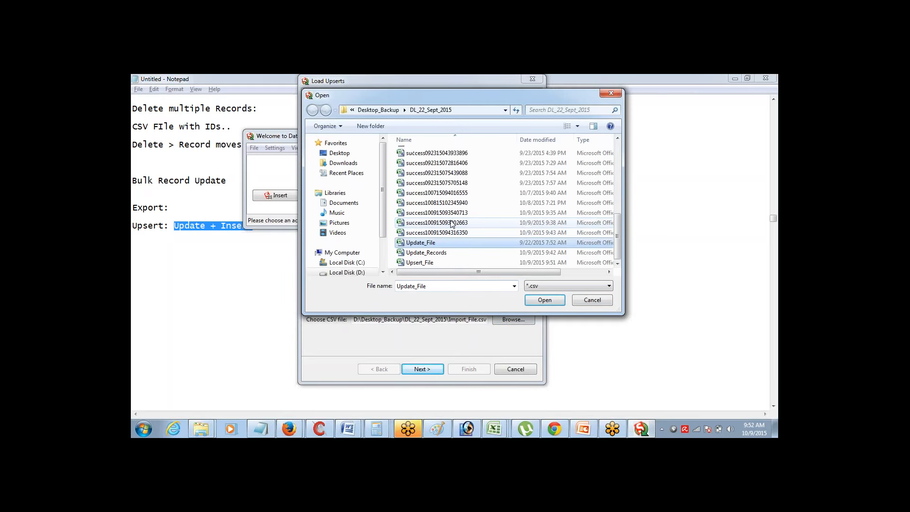
key(u)
key(u)
key(Return)
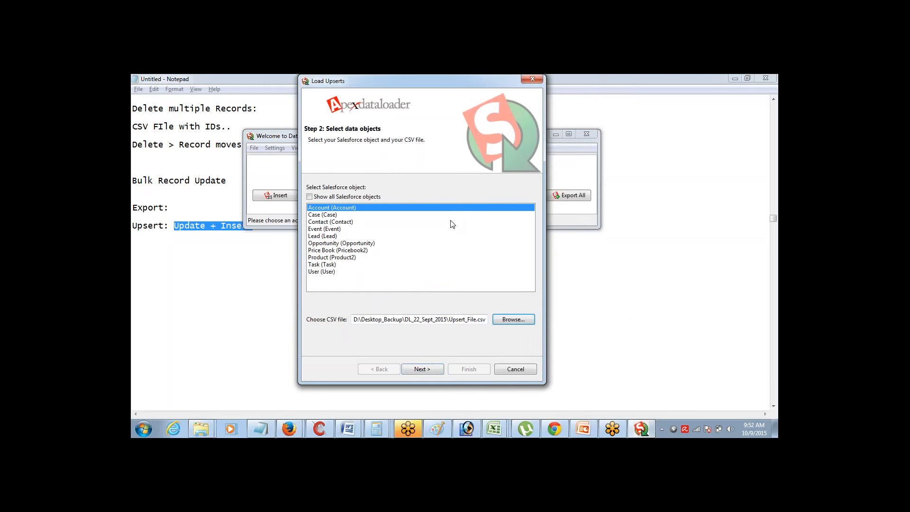
click(416, 372)
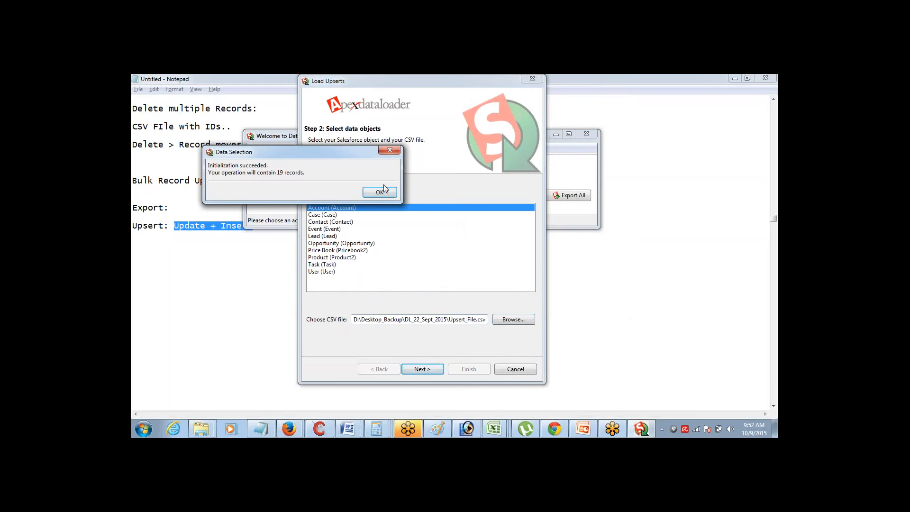
click(382, 192)
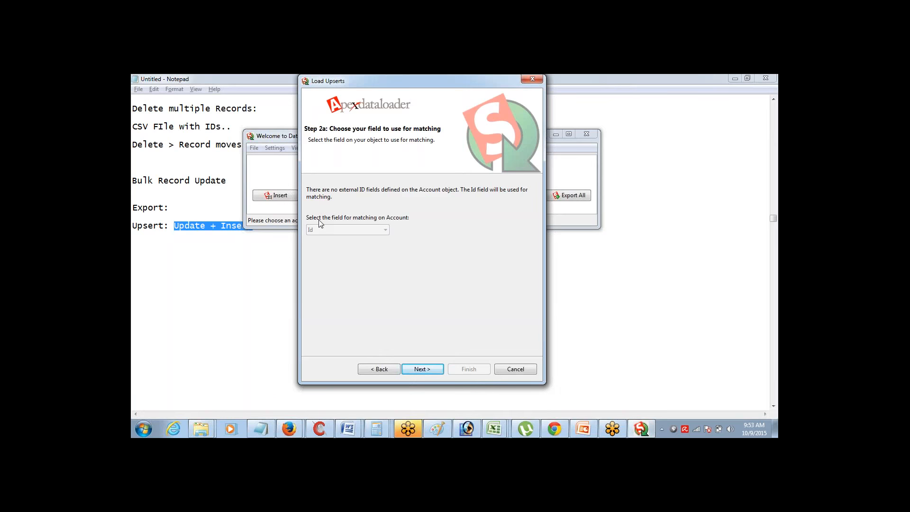
Keep Id as the Account matching field and proceed to Step 3: Mapping
click(422, 368)
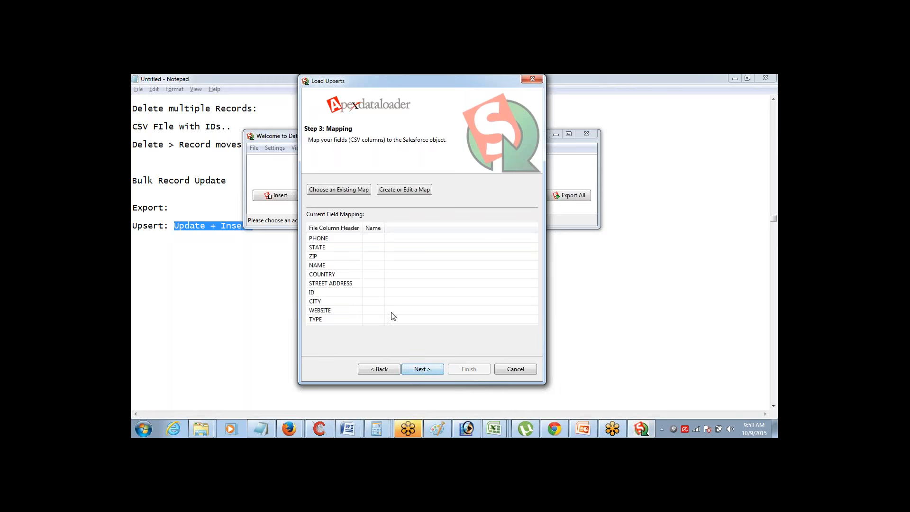
Auto-match fields, then map BillingCity, BillingCountry, BillingState, BillingStreet, BillingPostalCode to CITY, COUNTRY, STATE, STREET ADDRESS, ZIP
click(405, 193)
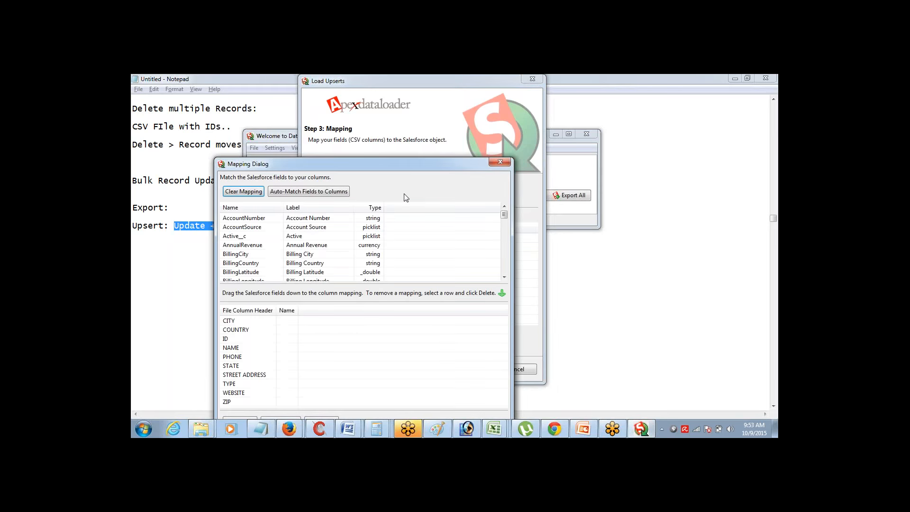
click(317, 191)
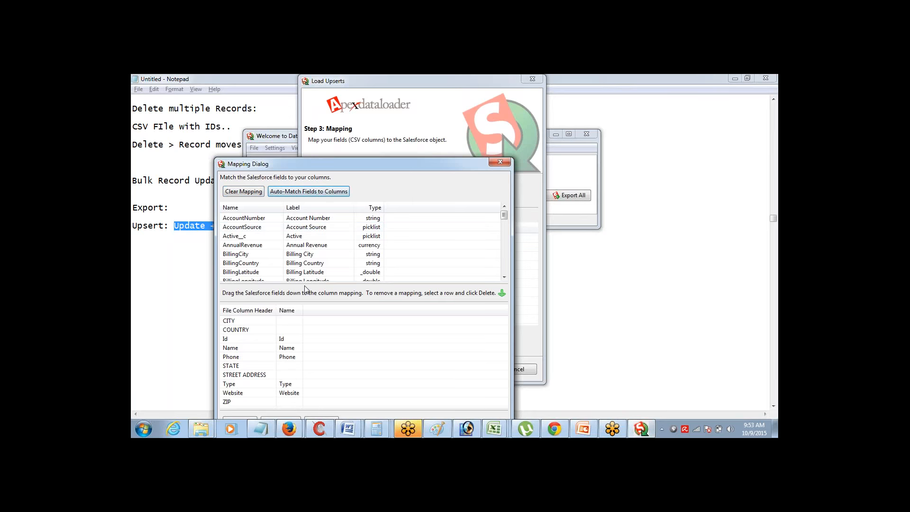
drag(310, 255, 297, 321)
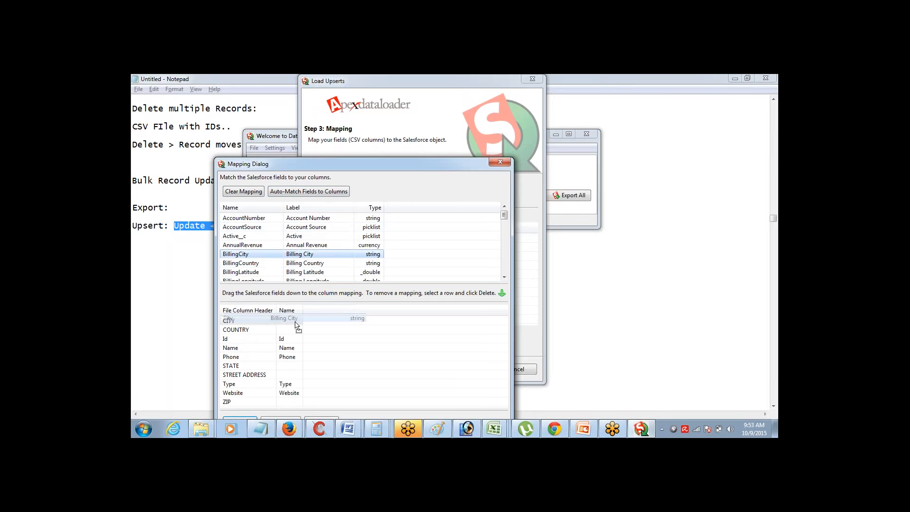
drag(311, 258, 297, 330)
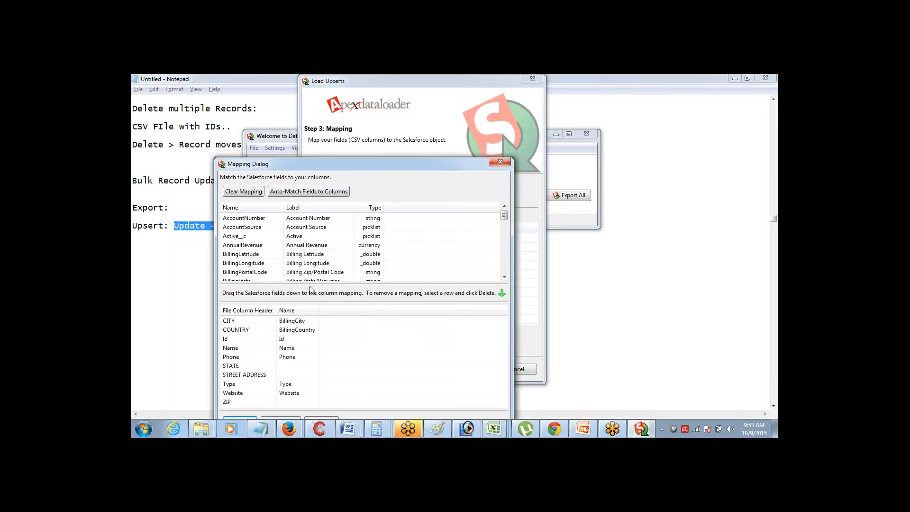
drag(314, 280, 303, 366)
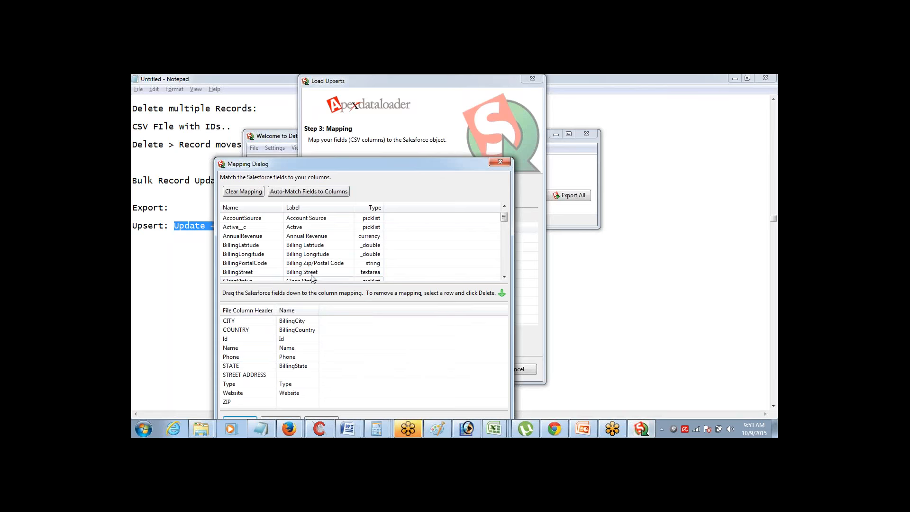
drag(304, 272, 291, 378)
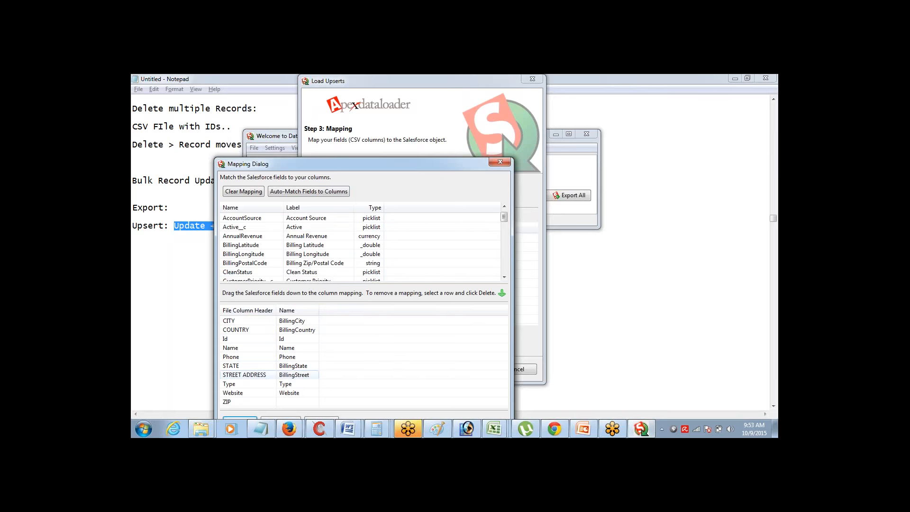
drag(330, 266, 297, 403)
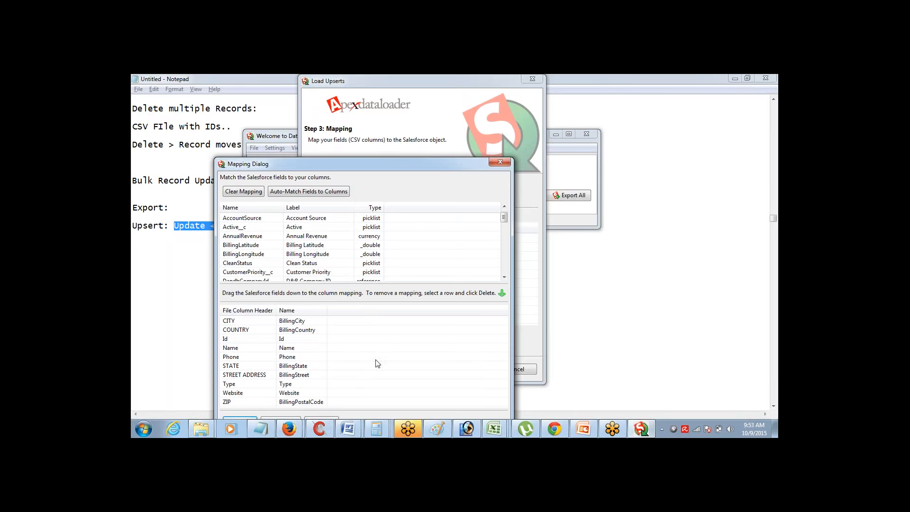
drag(406, 166, 417, 101)
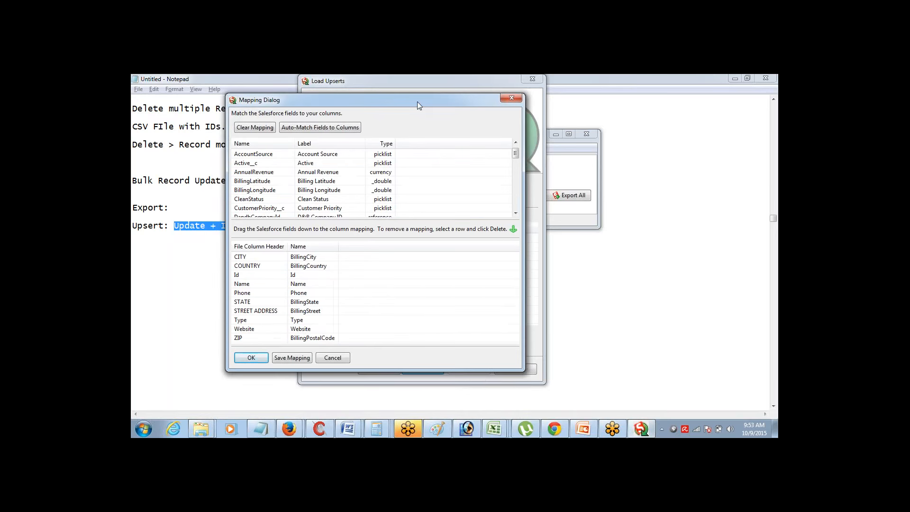
click(251, 358)
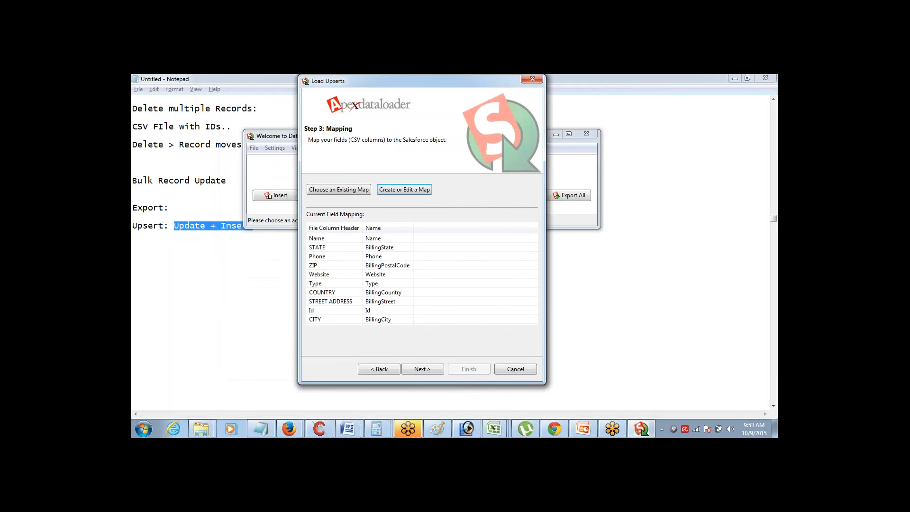
Finish the wizard and confirm the warning to upsert the 19 Account records
click(431, 372)
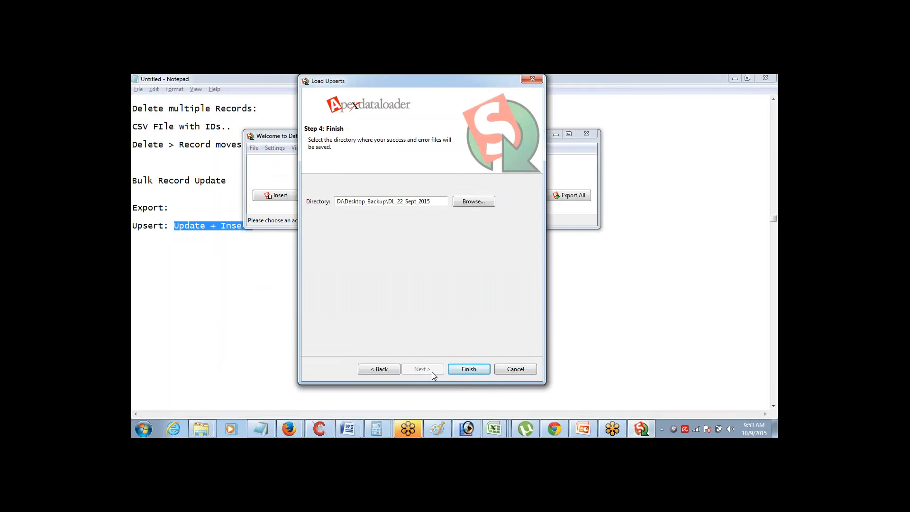
click(468, 370)
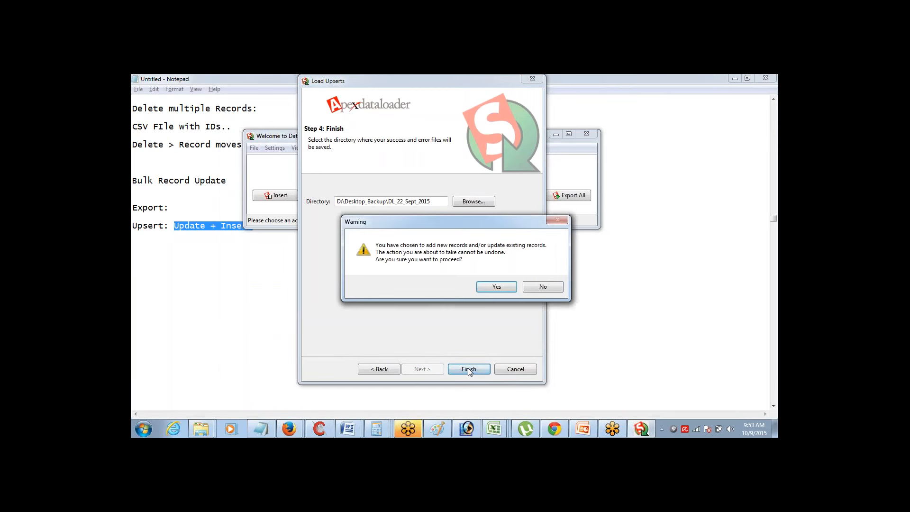
click(503, 288)
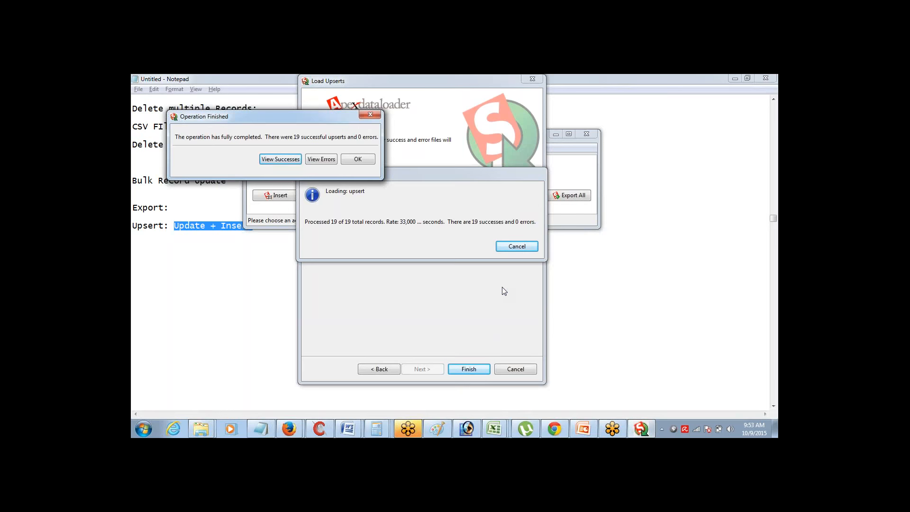
Open the success file and scroll right to the STATUS column showing Item Updated/Created
click(281, 159)
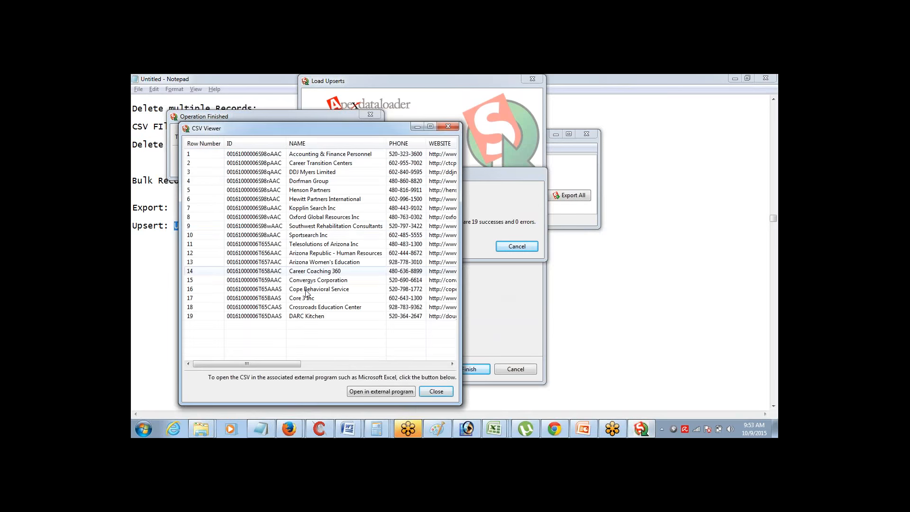
drag(269, 364, 433, 364)
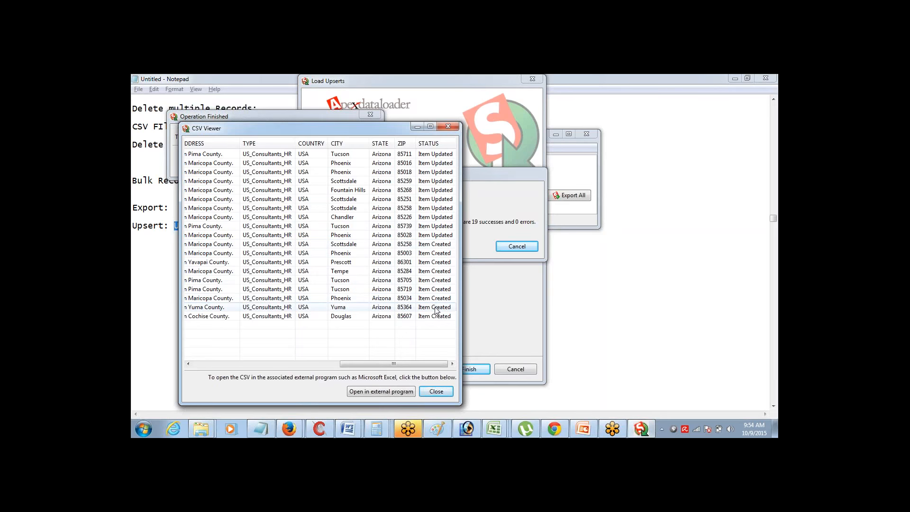
Scroll the results viewer back left, then bring the Notepad notes to the front
drag(392, 367, 235, 365)
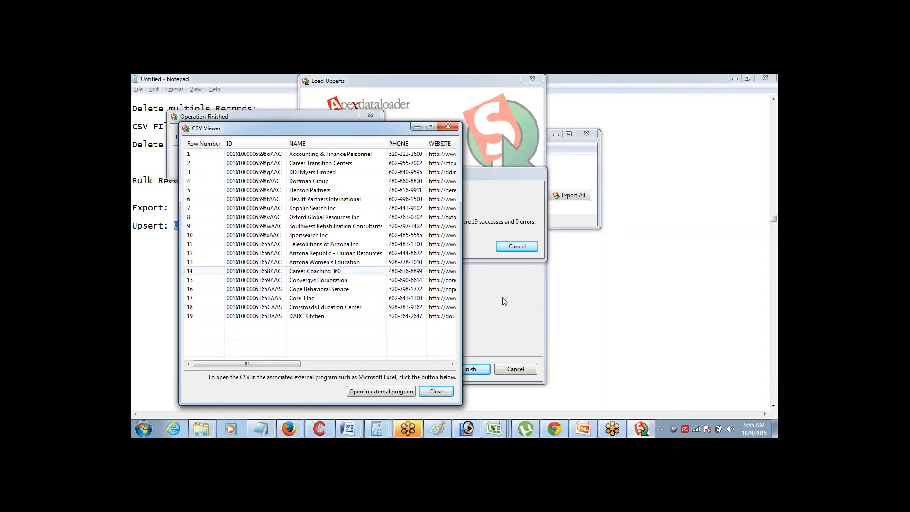
click(626, 270)
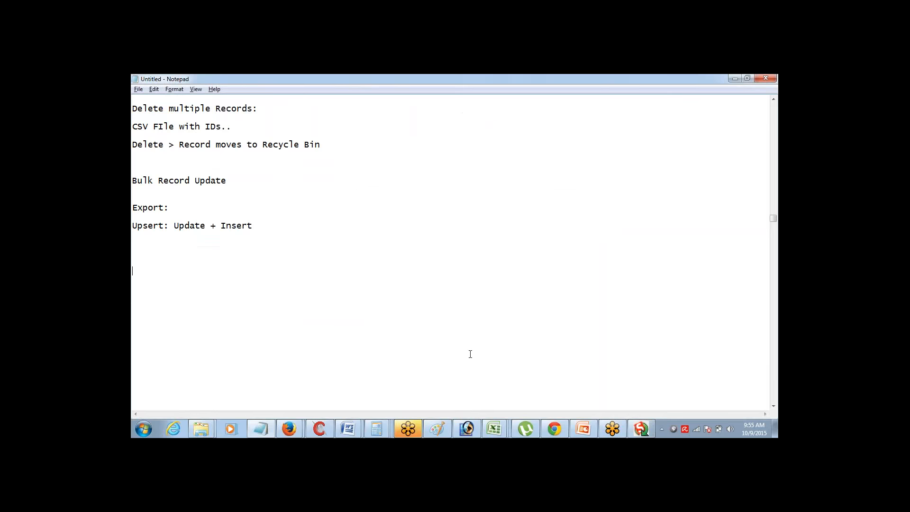
In Firefox, go to Salesforce Setup and expand Data Management to reveal Data Loader
mouse_move(297, 429)
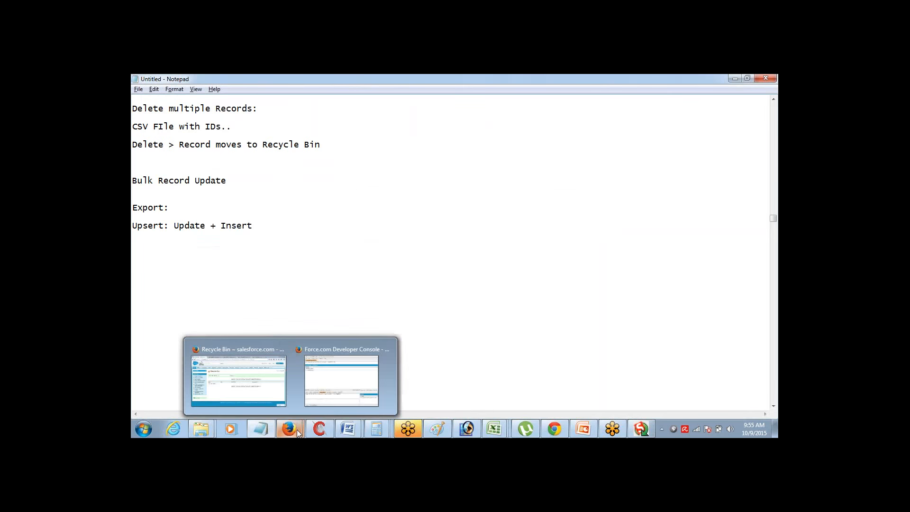
click(270, 367)
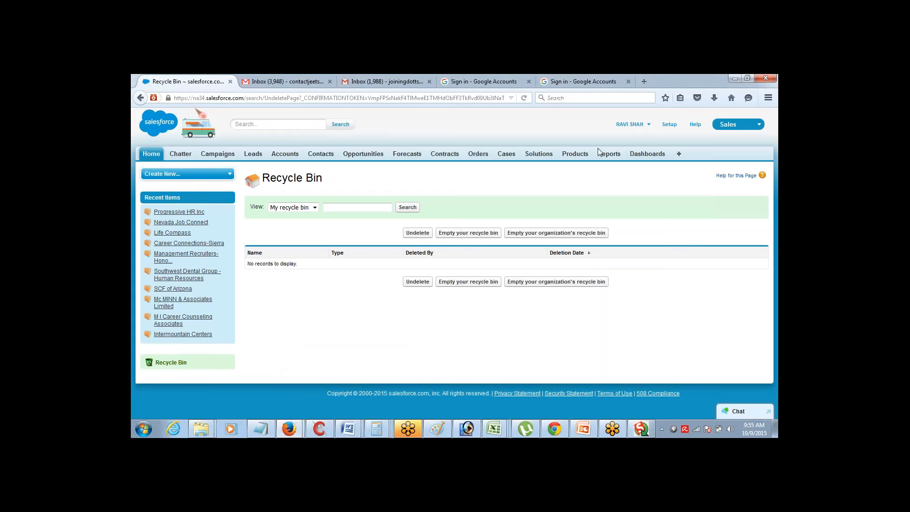
click(673, 127)
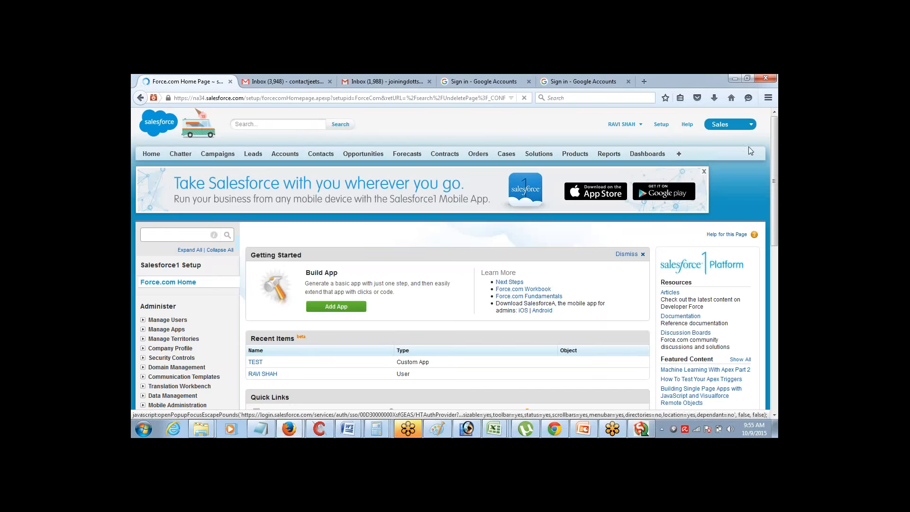
scroll(764, 199, down, 3)
scroll(764, 199, down, 3)
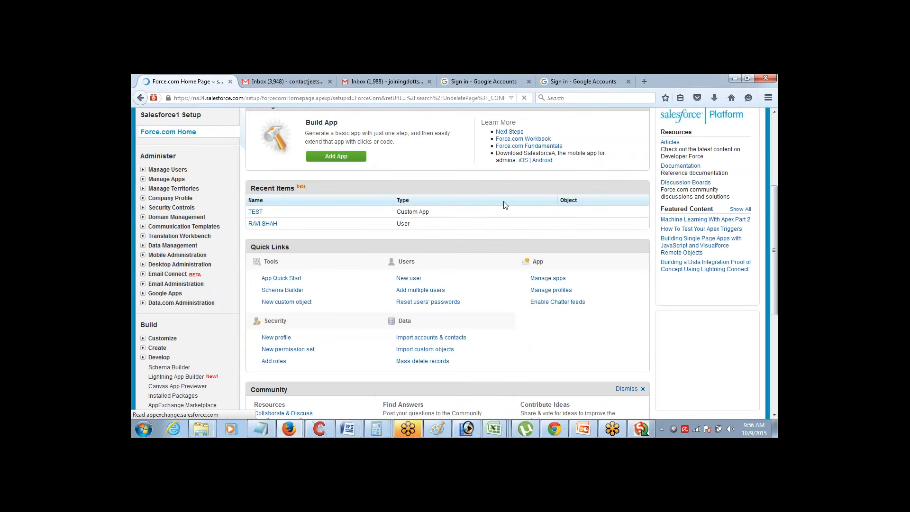
click(172, 245)
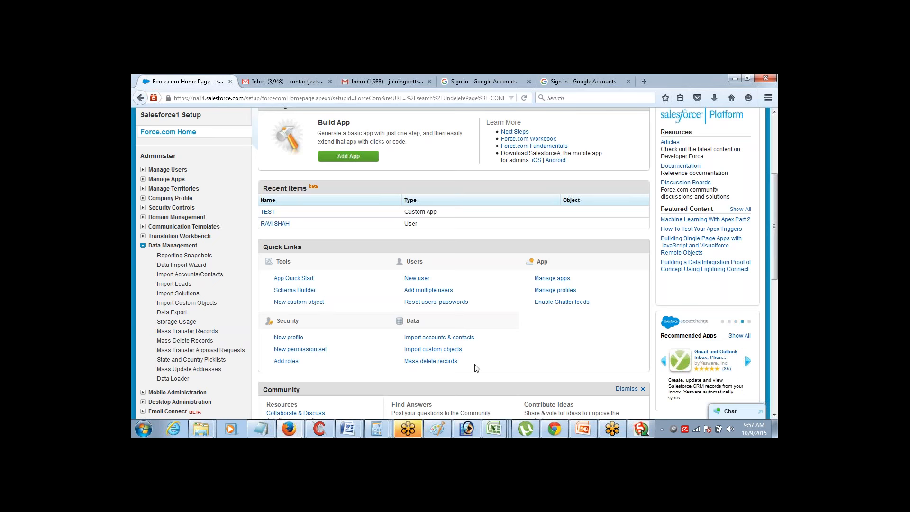
click(641, 430)
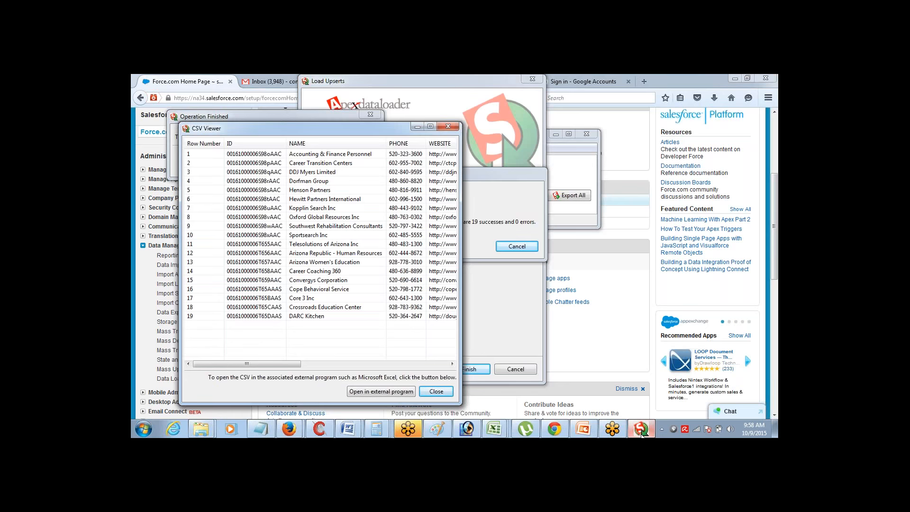
click(632, 325)
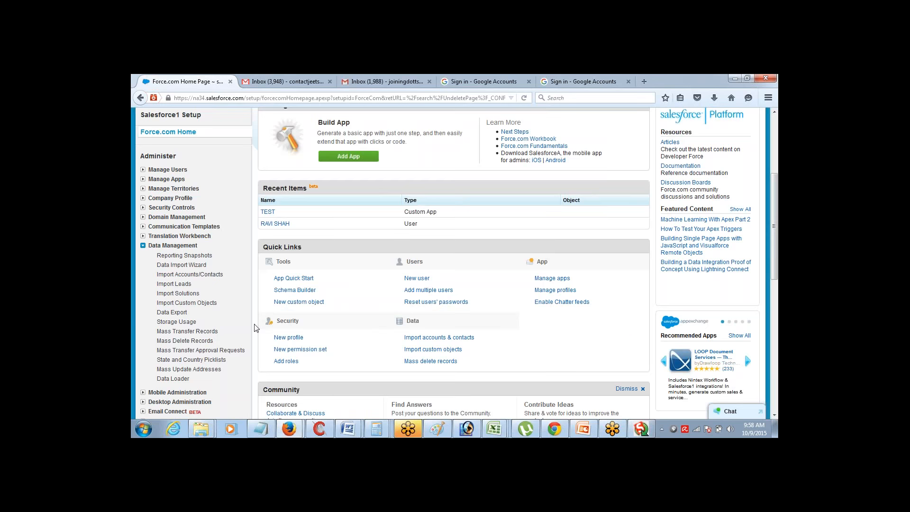